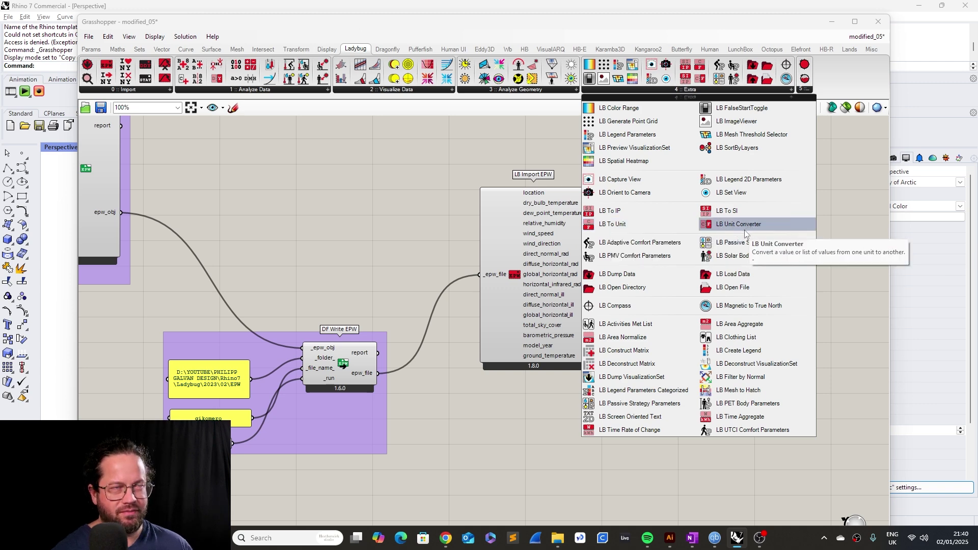
- Place an LB To IP component on the canvas beside LB Import EPW, level with its wind_speed output
click(387, 206)
scroll(387, 232, down, 2)
scroll(491, 236, up, 2)
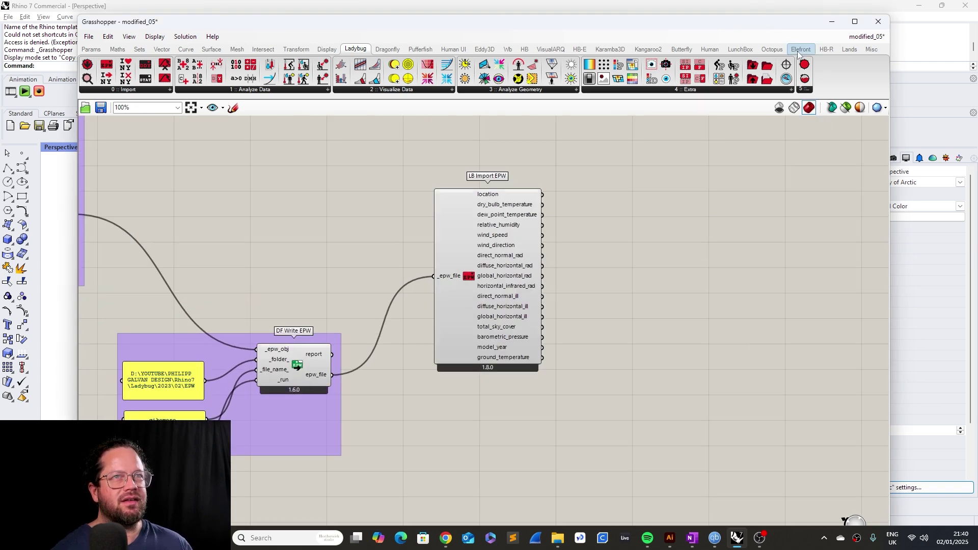
click(713, 93)
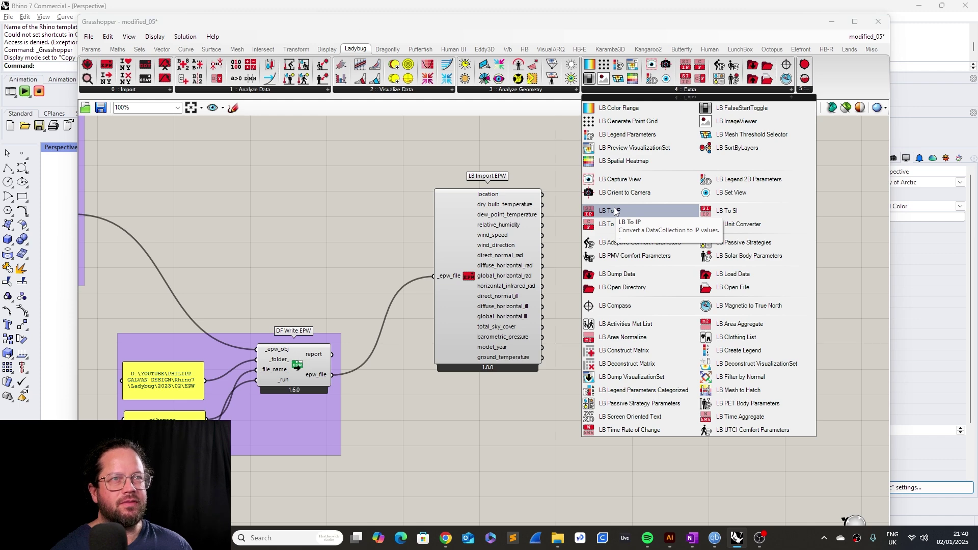
drag(614, 209, 643, 267)
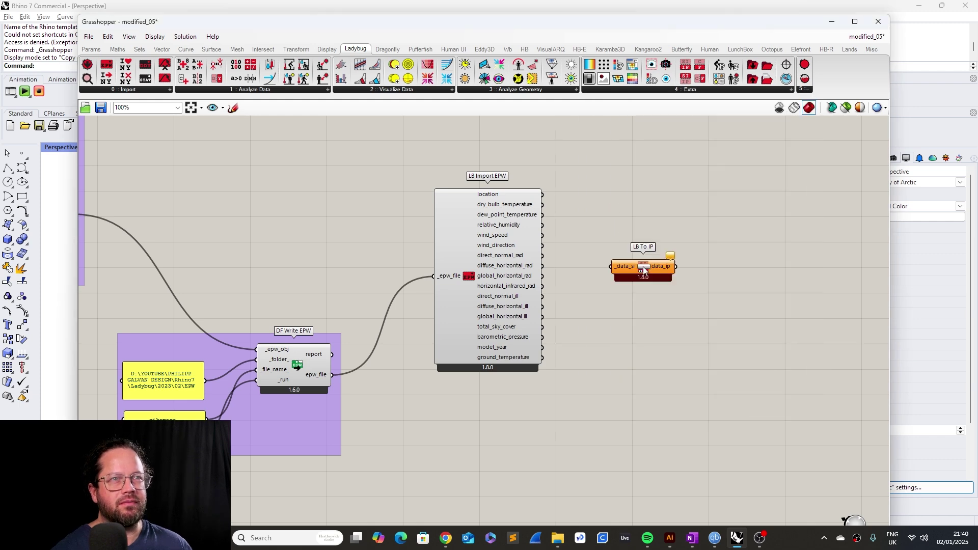
scroll(643, 267, up, 5)
scroll(593, 342, down, 4)
scroll(546, 309, up, 2)
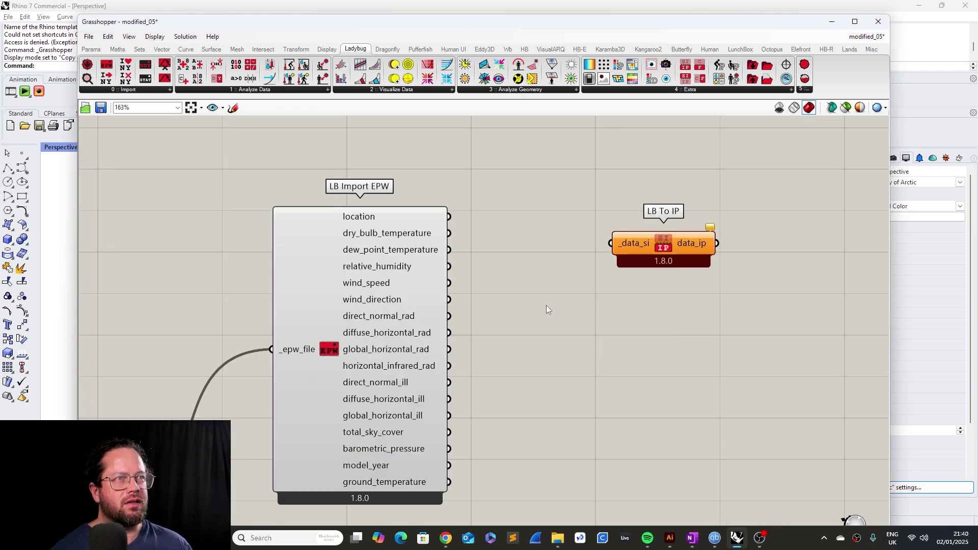
drag(671, 248, 620, 286)
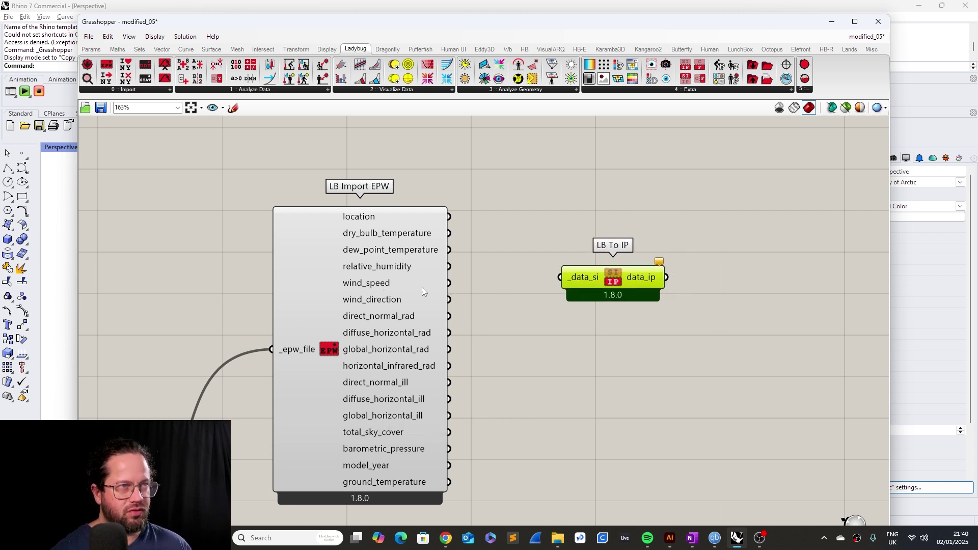
- Feed the wind_speed output of LB Import EPW into LB To IP and show data_ip in a large panel
drag(451, 284, 614, 305)
scroll(570, 329, down, 3)
scroll(570, 316, up, 2)
click(680, 313)
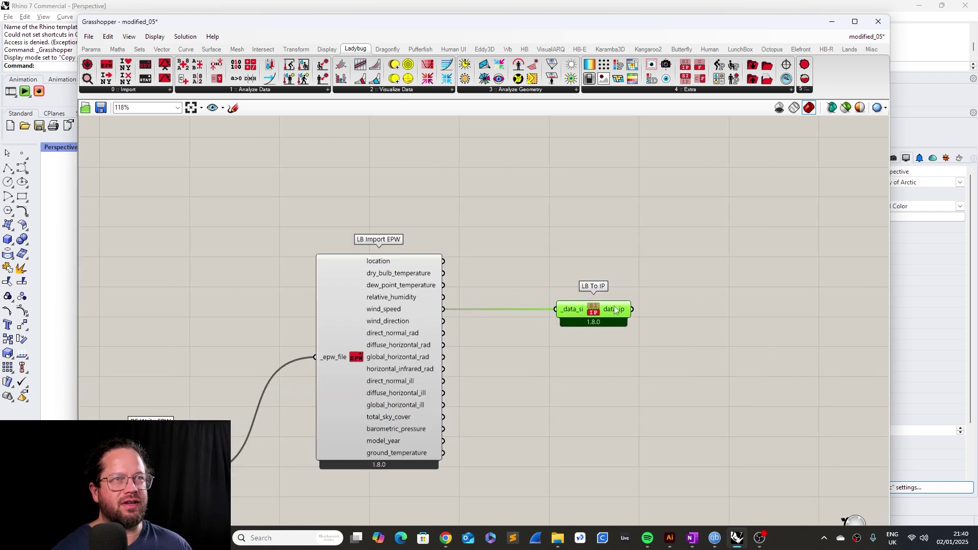
click(457, 182)
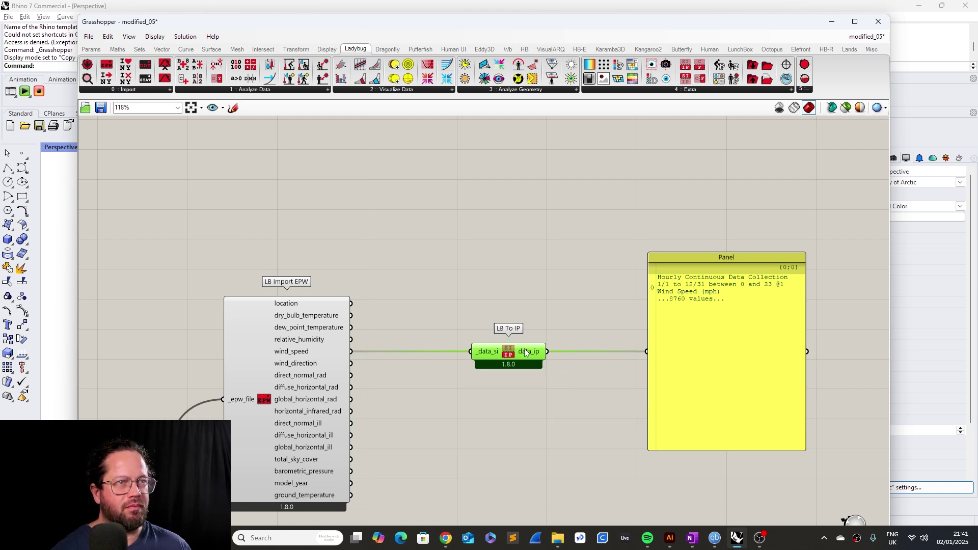
mouse_move(300, 354)
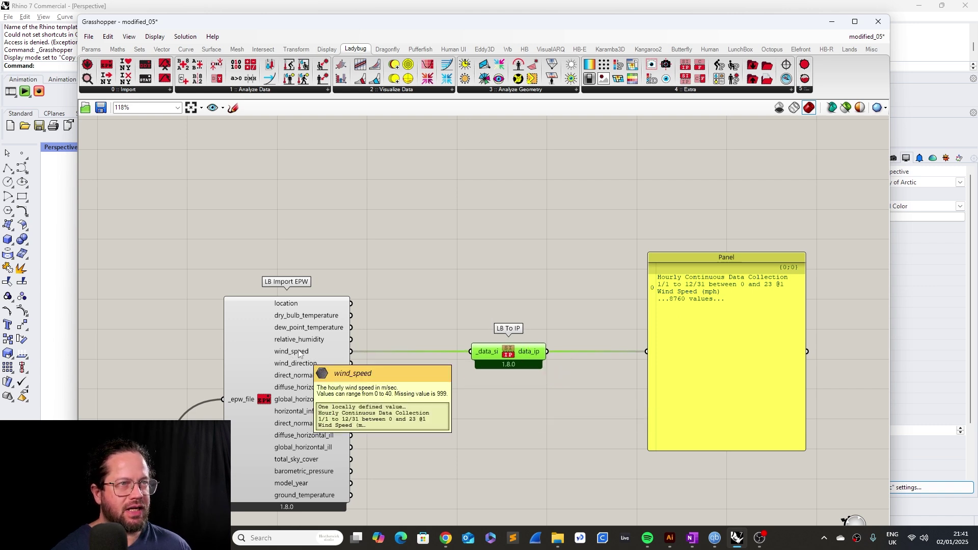
click(560, 384)
drag(523, 362, 512, 362)
- Add an empty Panel component above LB To IP
double_click(531, 191)
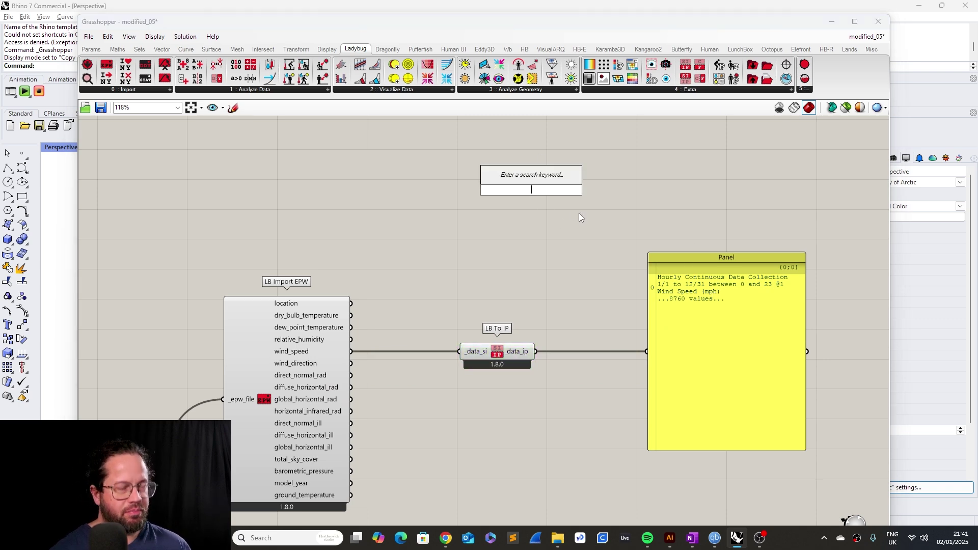
text(panel)
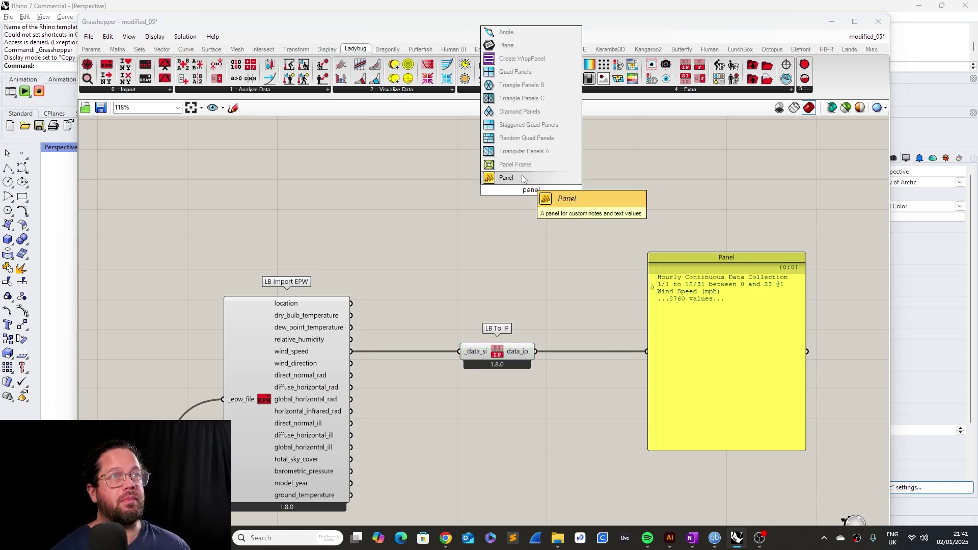
key(Return)
scroll(503, 264, down, 2)
- Place an LB Deconstruct Data component above LB Import EPW and connect wind_speed to its _data input
click(244, 89)
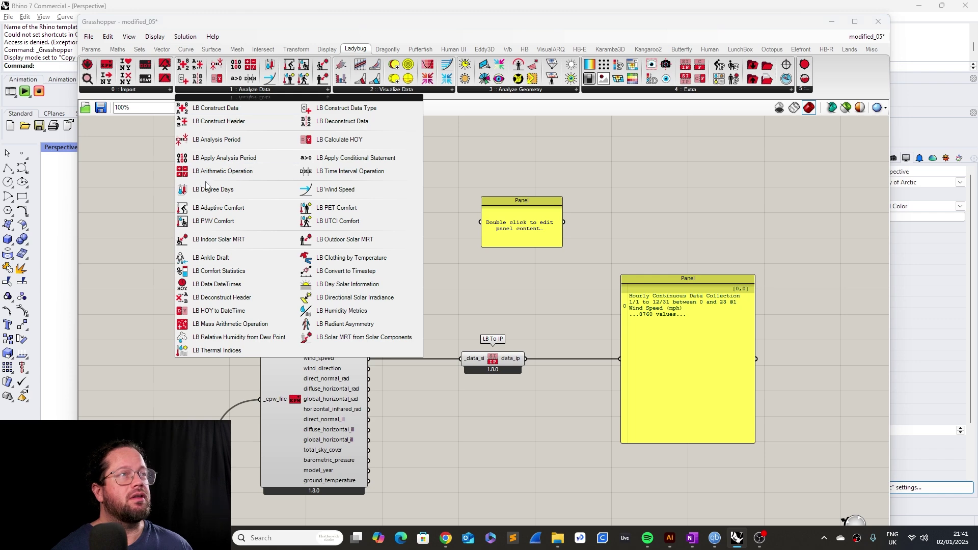
click(343, 121)
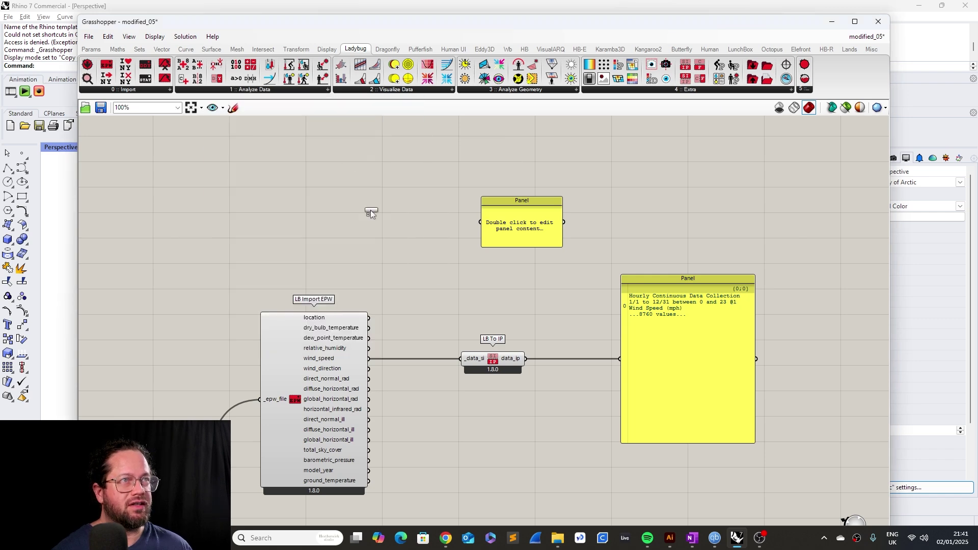
click(370, 210)
scroll(400, 262, down, 3)
scroll(400, 264, up, 4)
drag(279, 390, 281, 222)
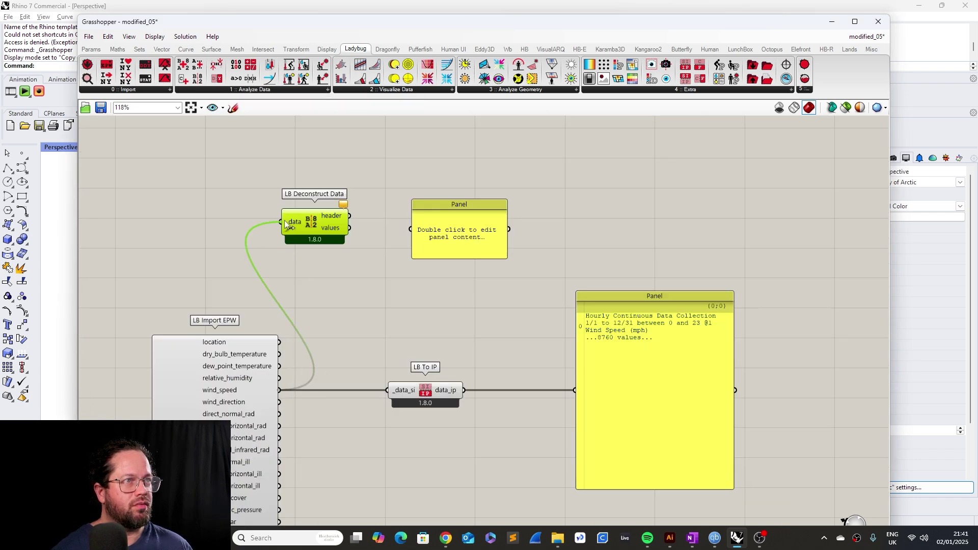
- Connect the values output of LB Deconstruct Data to the empty panel and stretch the panel downward to list more values
drag(470, 224, 500, 217)
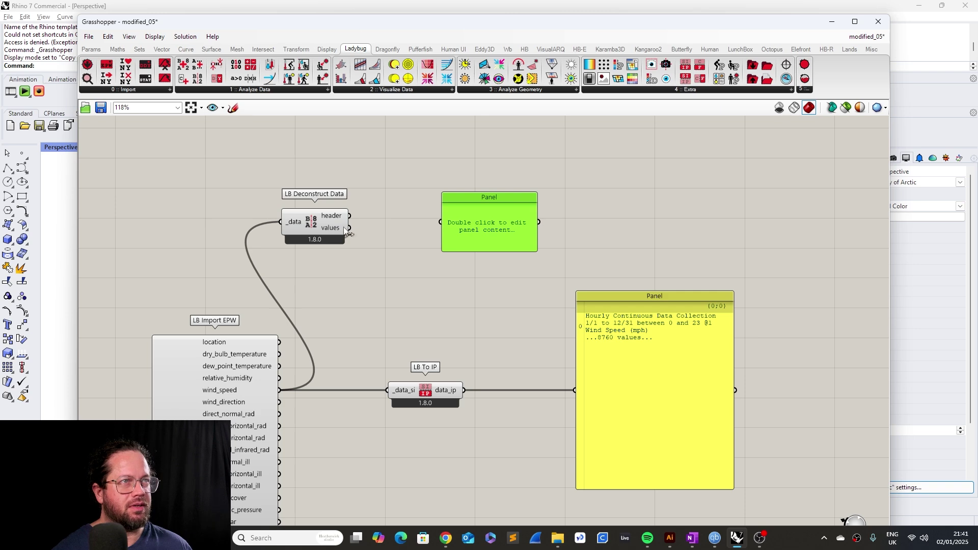
drag(345, 228, 450, 225)
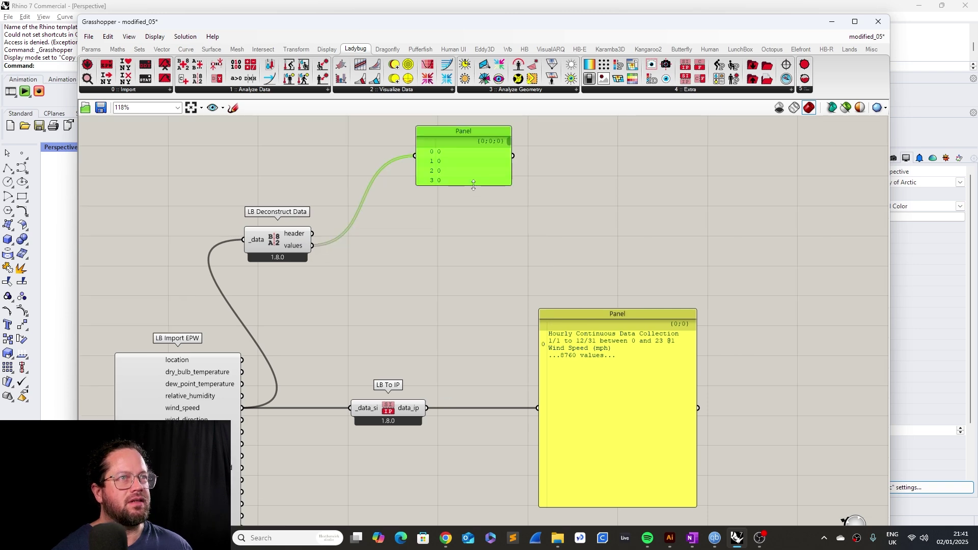
drag(473, 186, 470, 343)
scroll(442, 230, down, 2)
scroll(453, 246, up, 2)
scroll(456, 242, down, 2)
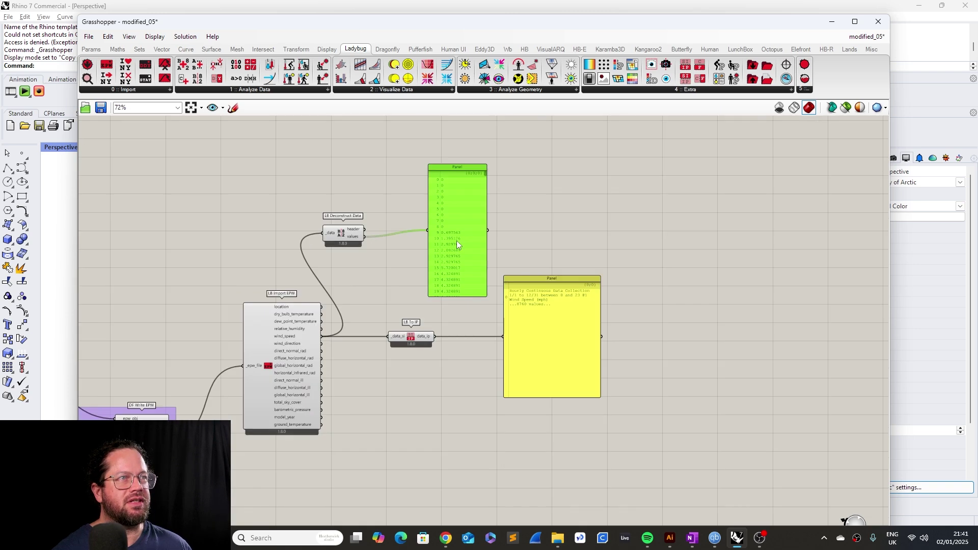
scroll(528, 332, up, 2)
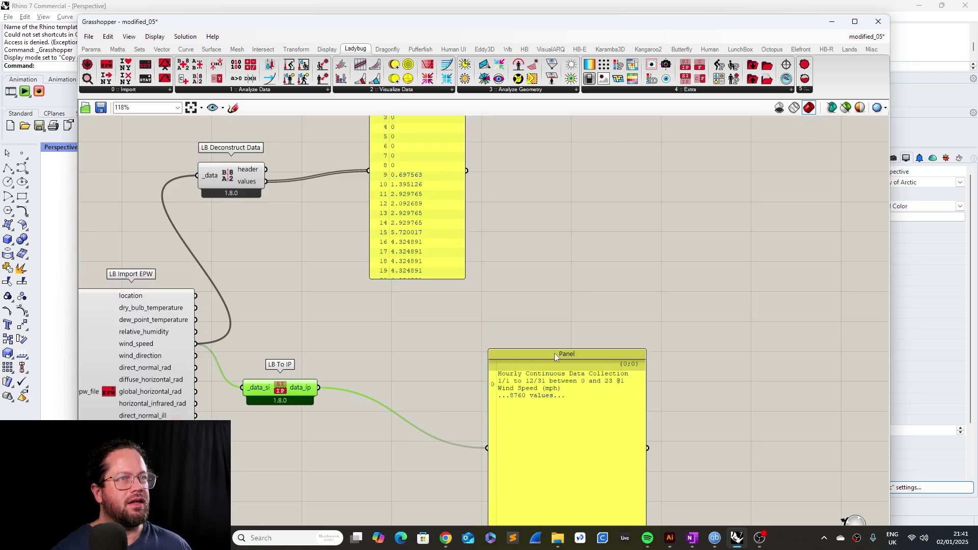
- Duplicate LB Deconstruct Data and its panel, feed the copy from data_ip, and set the copied panel beside the original
drag(554, 353, 723, 339)
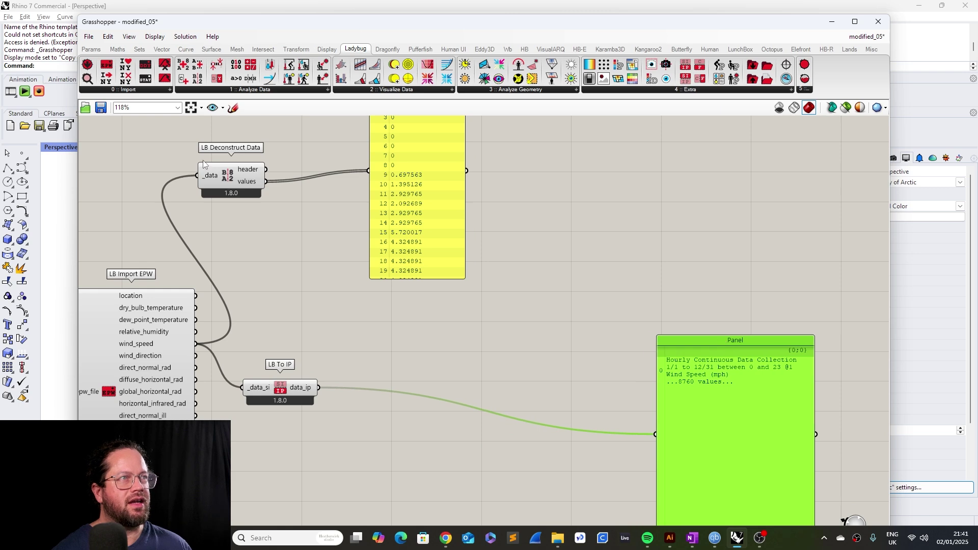
click(229, 176)
shift+click(406, 205)
drag(318, 388, 402, 283)
drag(541, 235, 535, 223)
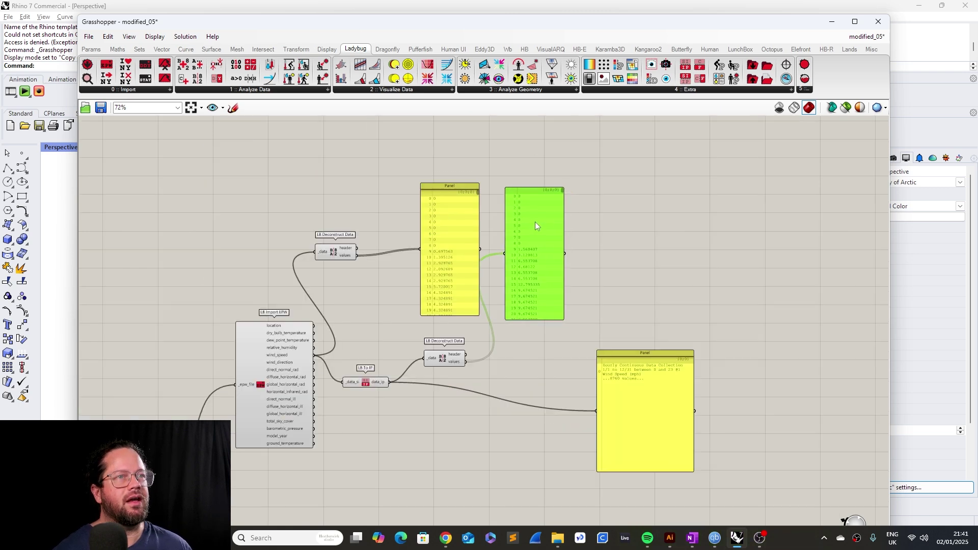
scroll(561, 239, up, 5)
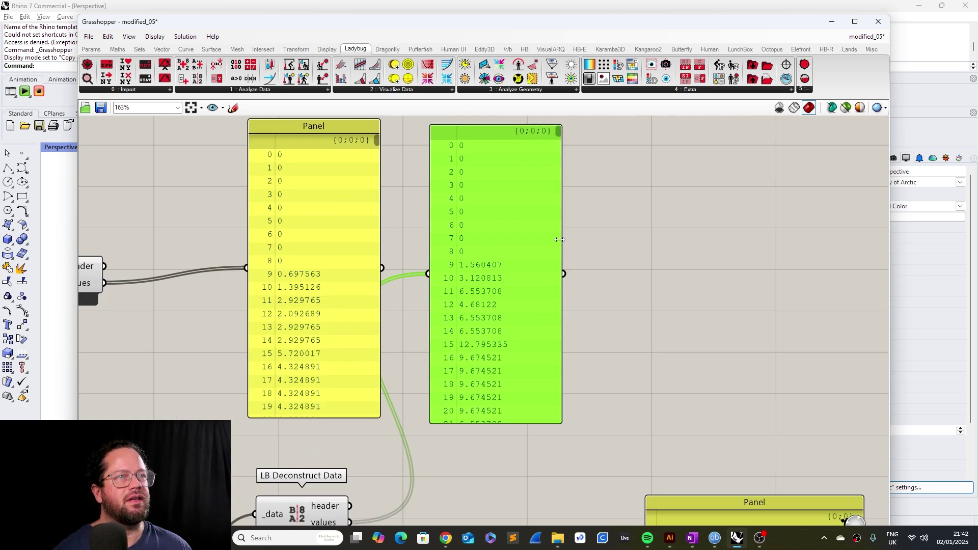
scroll(474, 291, down, 5)
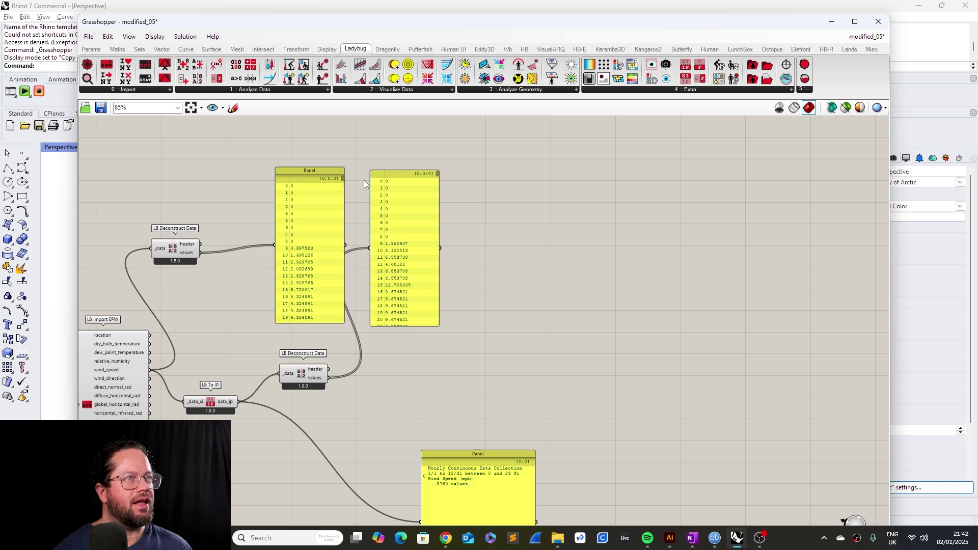
drag(387, 193, 402, 189)
click(499, 408)
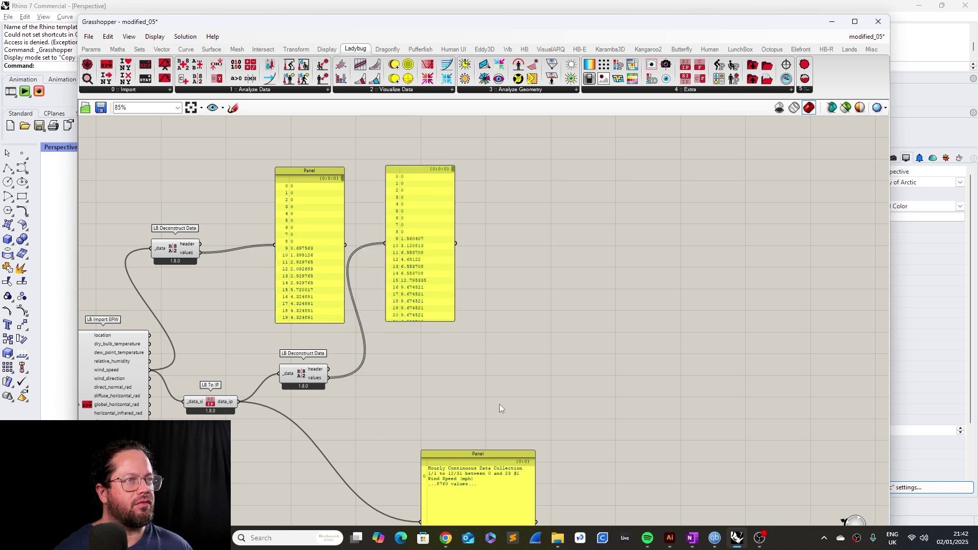
- Place an LB To SI component to the right of the second LB Deconstruct Data and connect data_ip to it
click(217, 404)
click(759, 89)
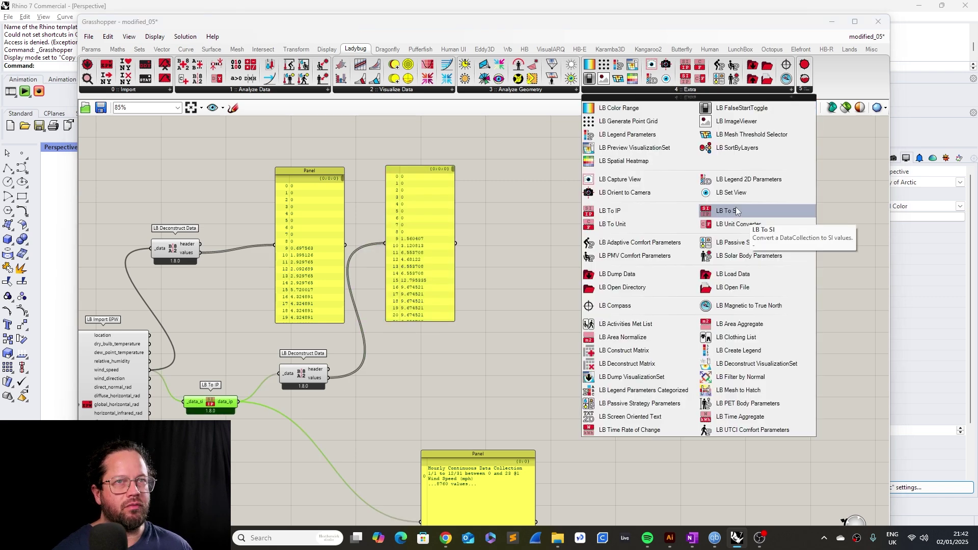
click(735, 207)
drag(741, 210, 548, 251)
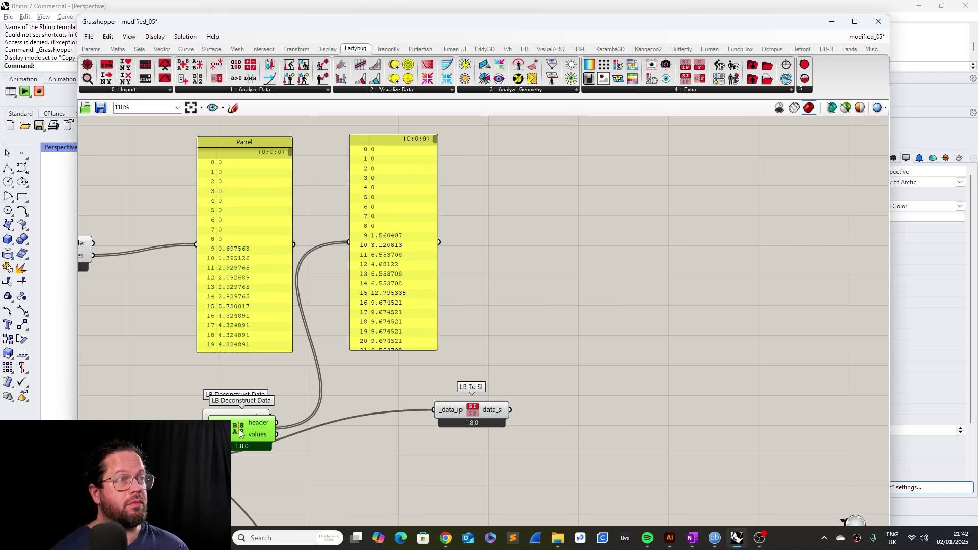
- Add another LB Deconstruct Data with a values panel for data_si, and line the three value panels up side by side
drag(241, 427, 611, 405)
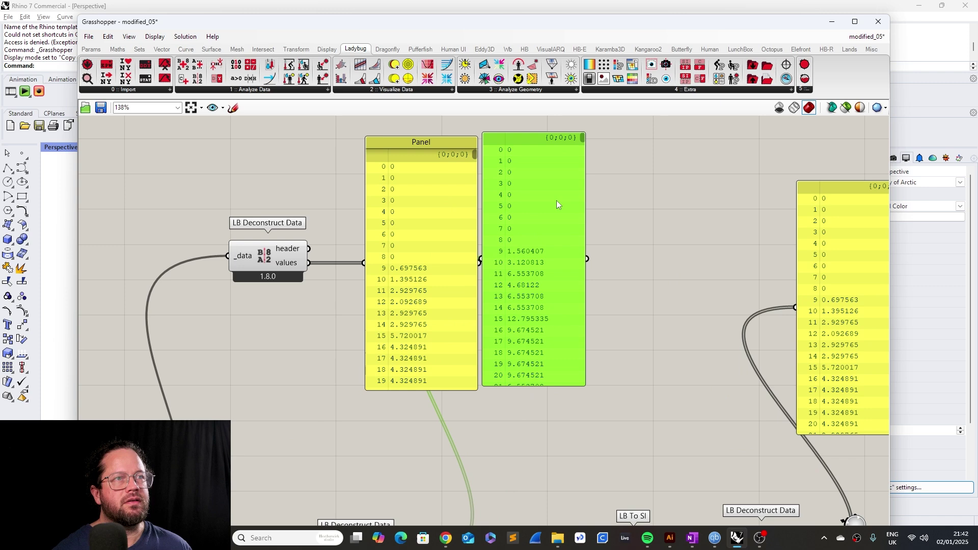
drag(557, 201, 565, 207)
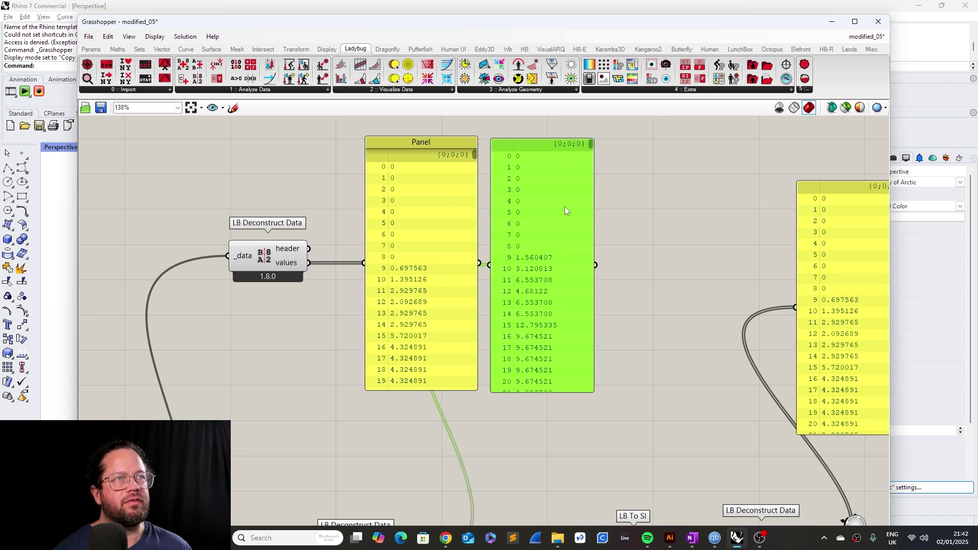
drag(845, 267, 651, 221)
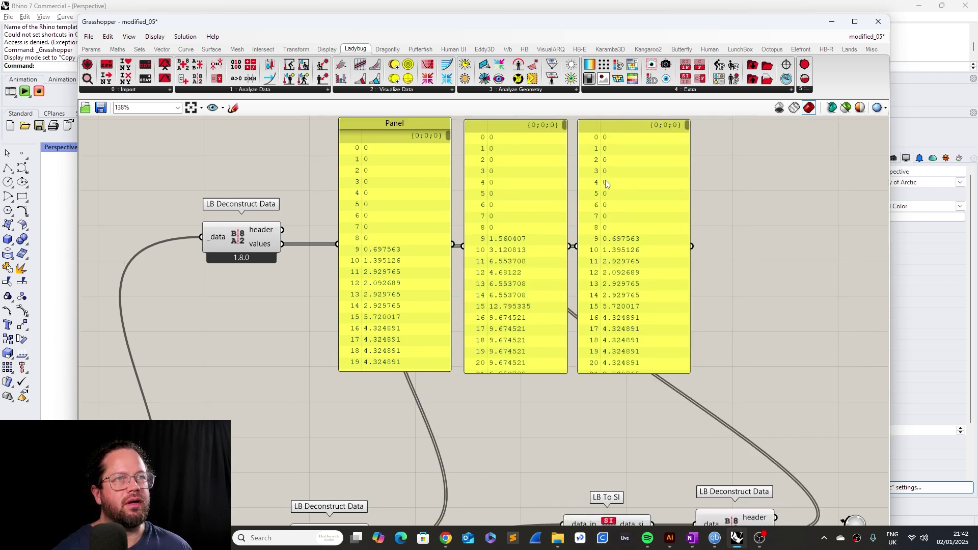
scroll(739, 279, down, 3)
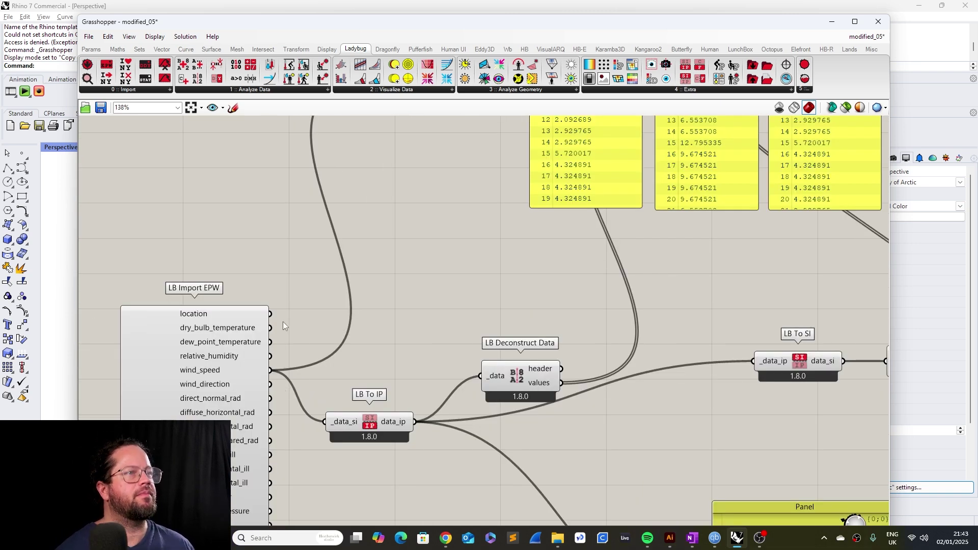
- Replace wind_speed with dry_bulb_temperature as the source for the first LB Deconstruct Data and for LB To IP
scroll(320, 368, down, 3)
scroll(315, 361, up, 1)
key(ctrl+z)
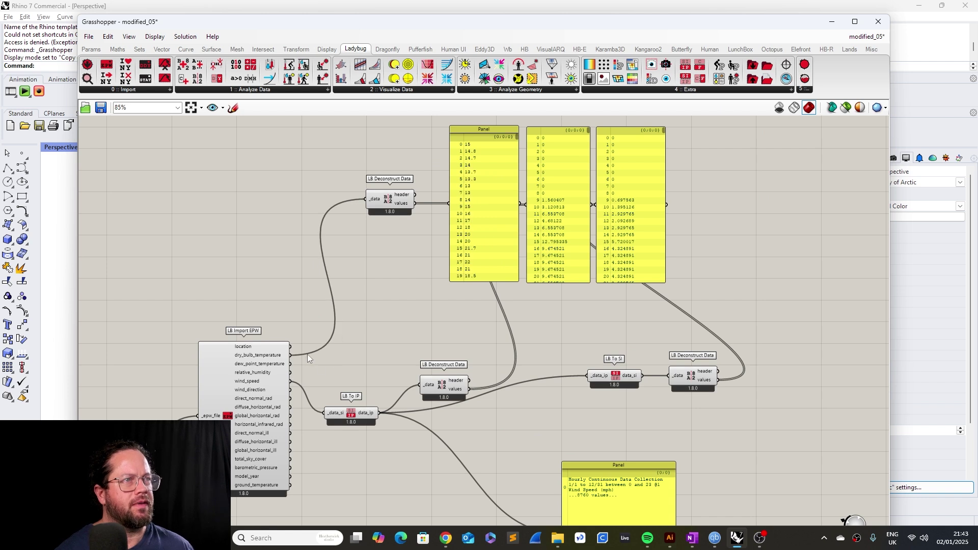
drag(291, 355, 326, 415)
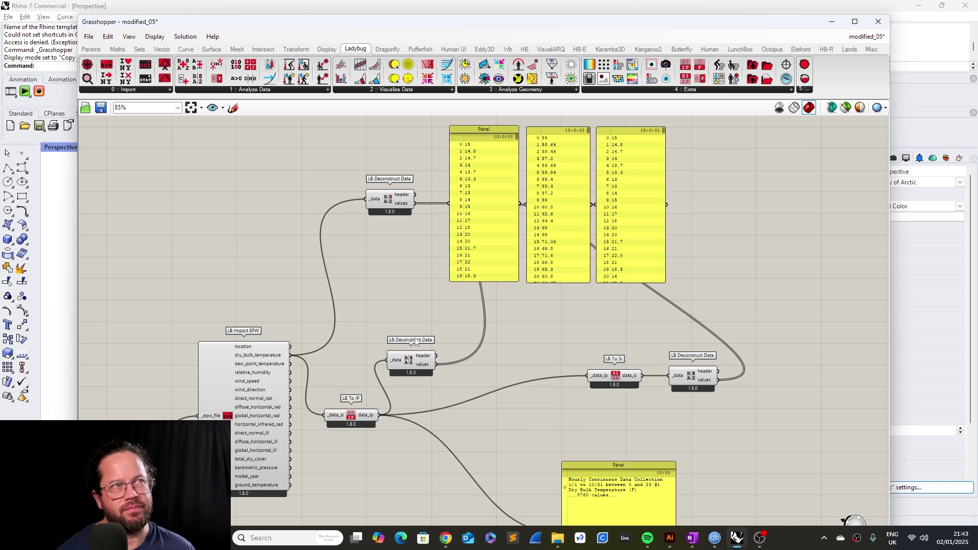
- Check the dry bulb temperature unit in the data_ip panel and compare the original, IP and SI values across the three panels
drag(618, 491, 603, 458)
scroll(603, 458, up, 3)
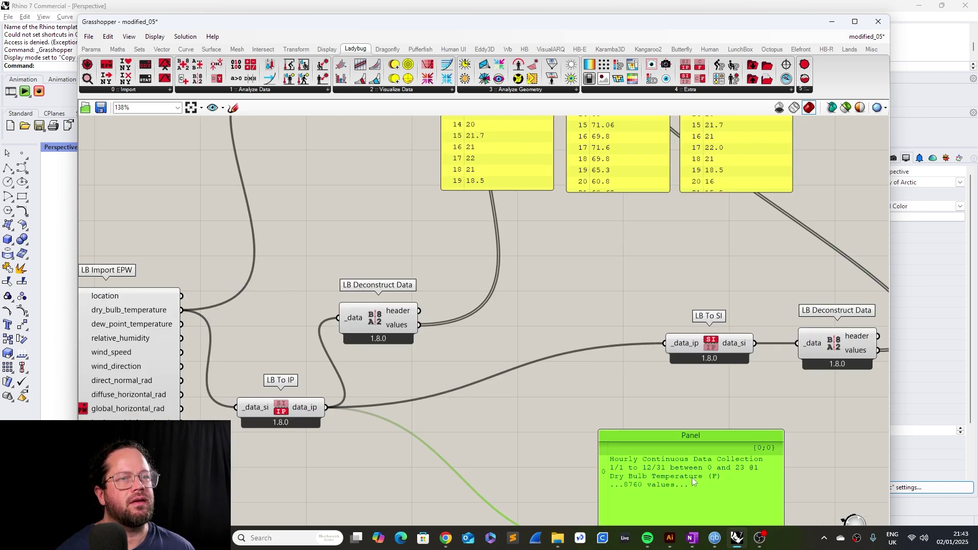
scroll(536, 442, down, 4)
scroll(550, 434, up, 5)
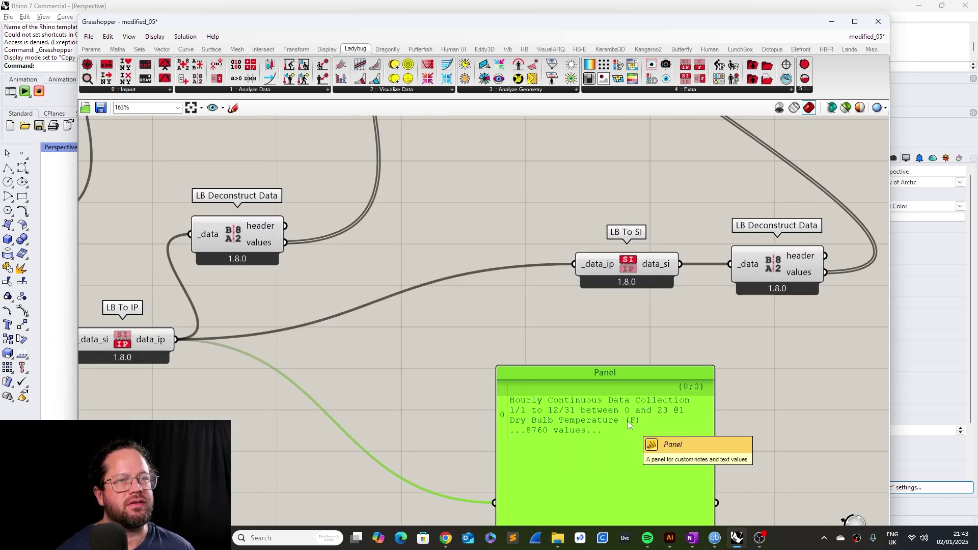
scroll(427, 419, down, 5)
scroll(436, 325, up, 3)
click(551, 251)
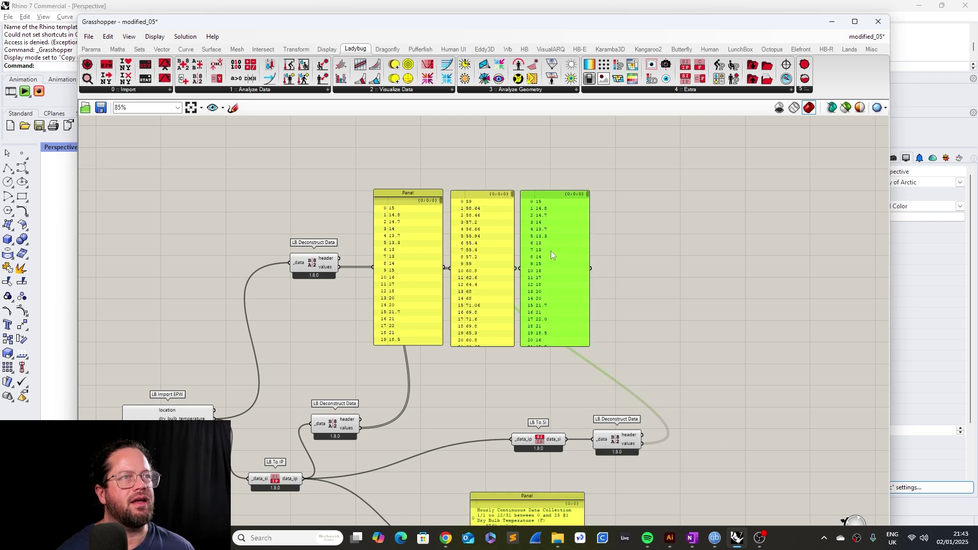
scroll(576, 262, up, 2)
scroll(572, 275, down, 2)
click(631, 291)
- Spread out the three value panels, keeping the original and IP panels adjacent and moving the SI panel clear of them
scroll(615, 305, down, 5)
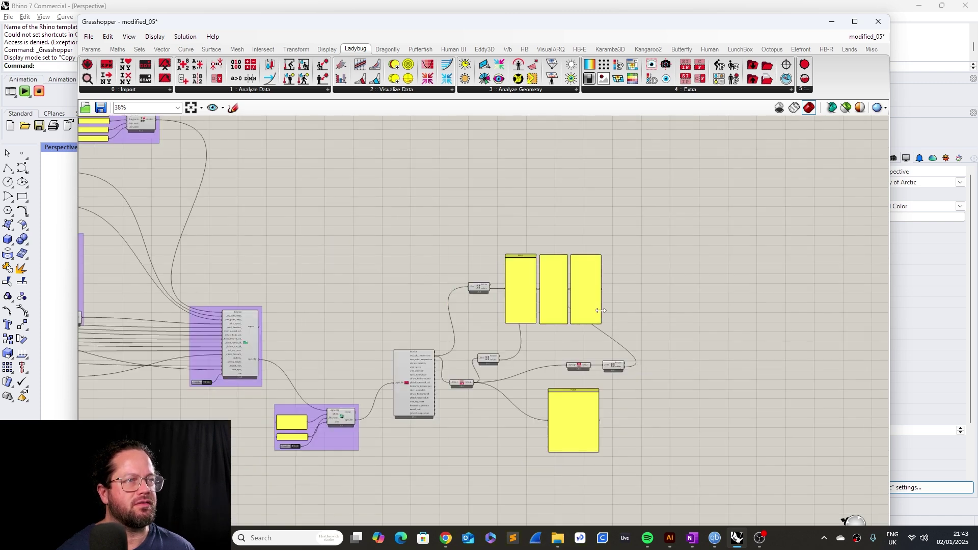
scroll(673, 351, up, 4)
click(717, 90)
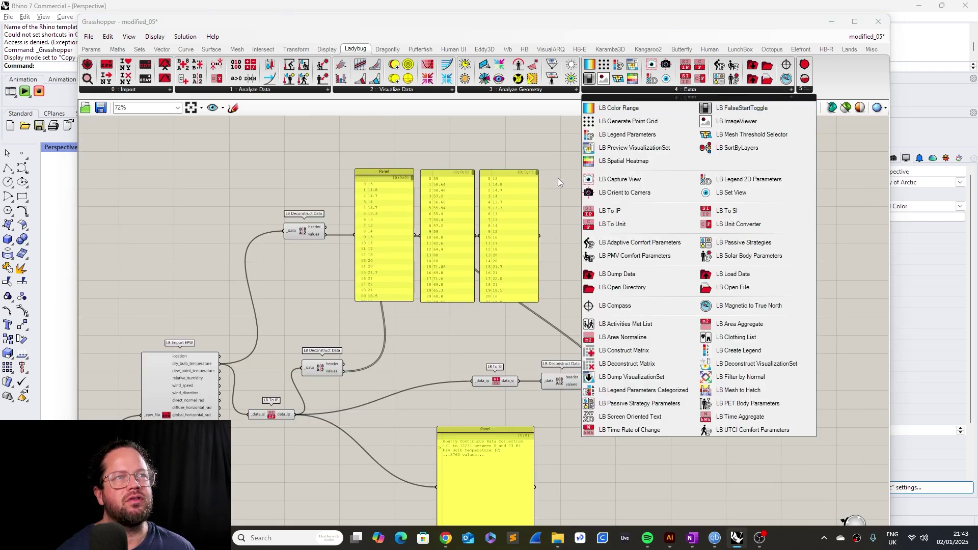
click(487, 164)
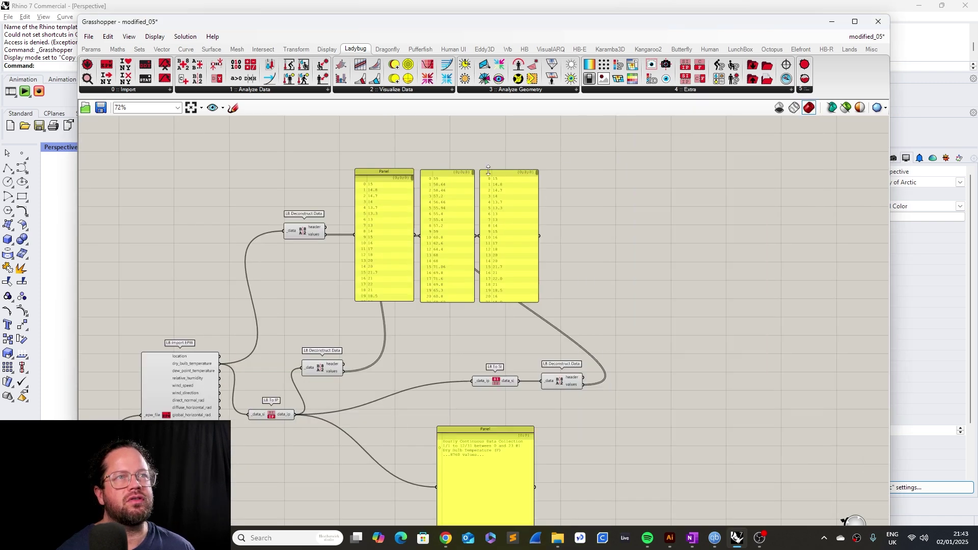
drag(392, 178, 374, 179)
click(457, 186)
drag(515, 174, 560, 172)
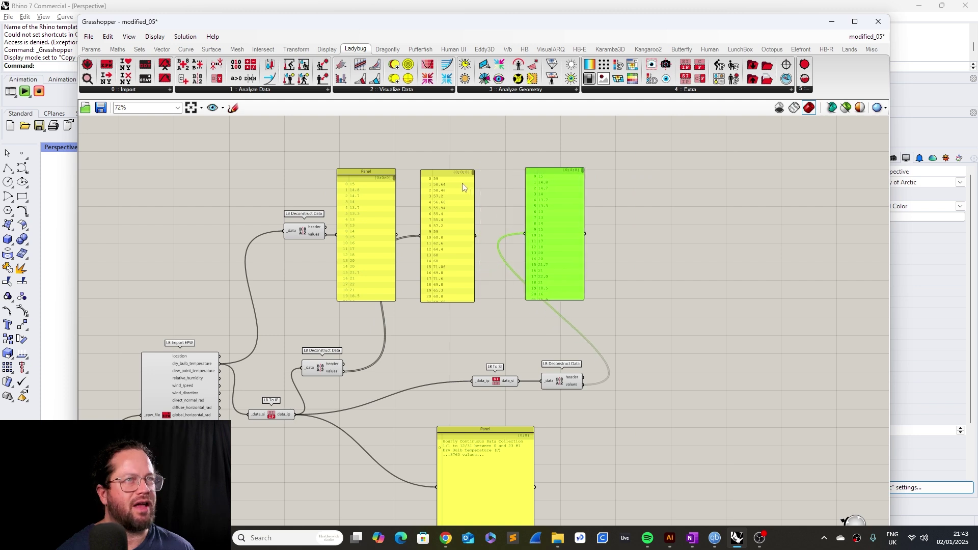
mouse_move(448, 181)
mouse_down()
mouse_move(461, 187)
mouse_move(441, 250)
mouse_move(434, 174)
mouse_up()
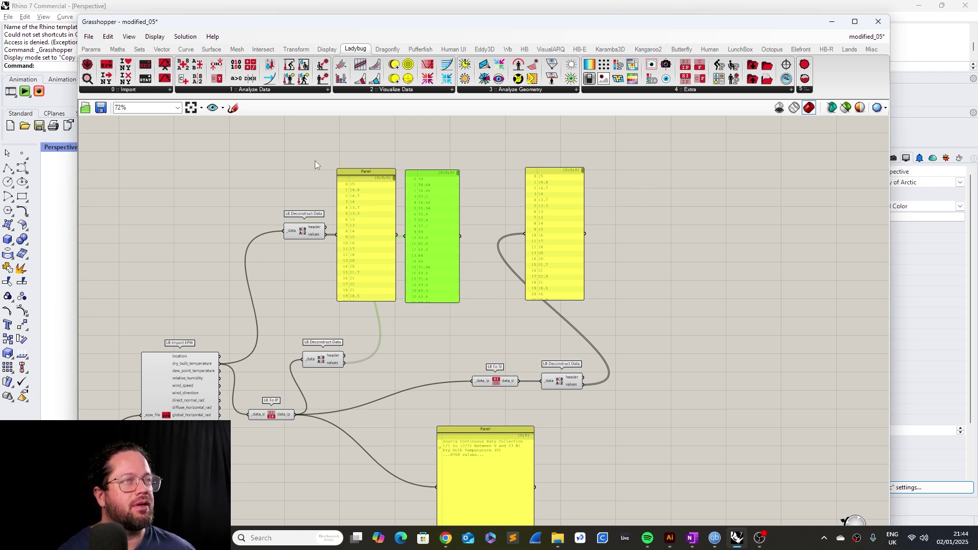
drag(253, 148, 713, 366)
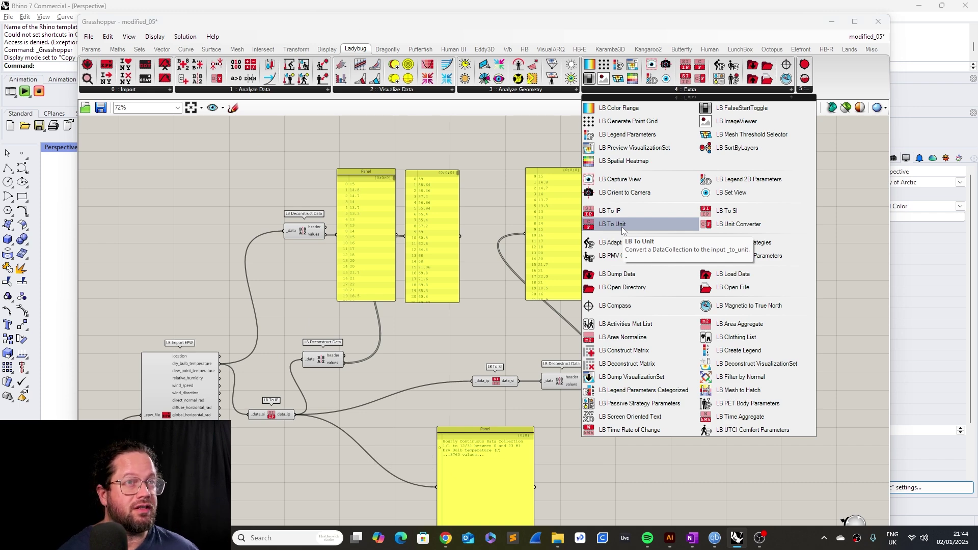
- Add an LB To Unit component below LB To IP, and align LB To IP and its LB Deconstruct Data with the dry_bulb_temperature output
drag(622, 227, 484, 352)
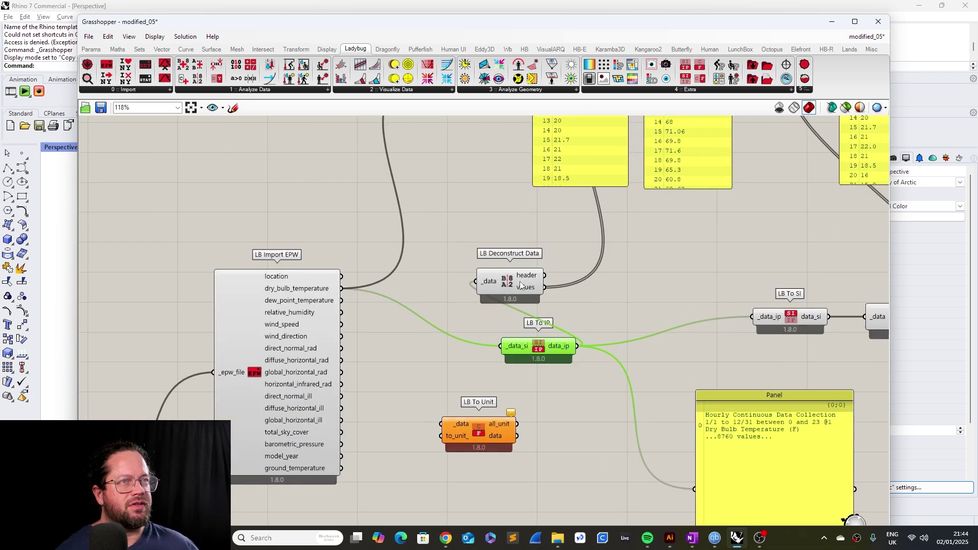
drag(515, 293, 673, 274)
drag(550, 349, 529, 292)
click(396, 340)
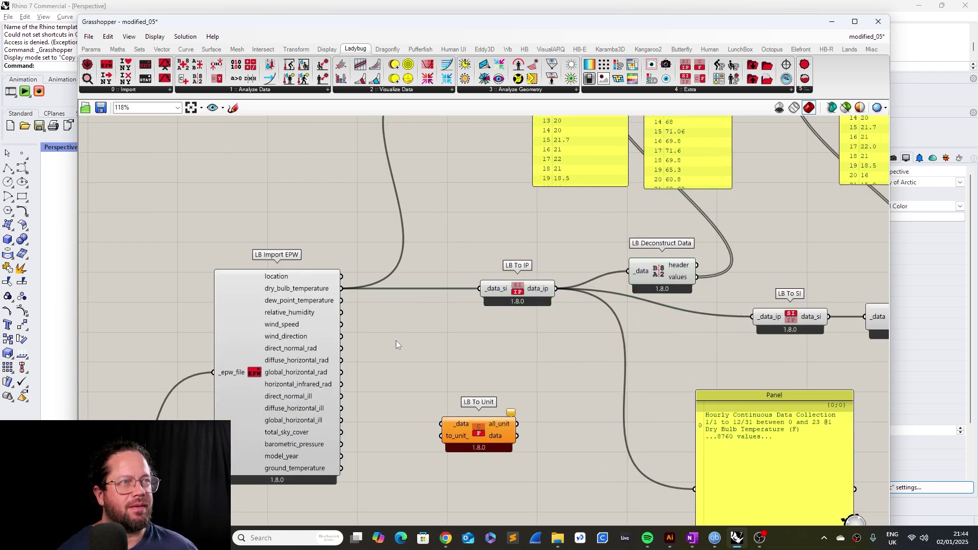
drag(500, 435, 544, 345)
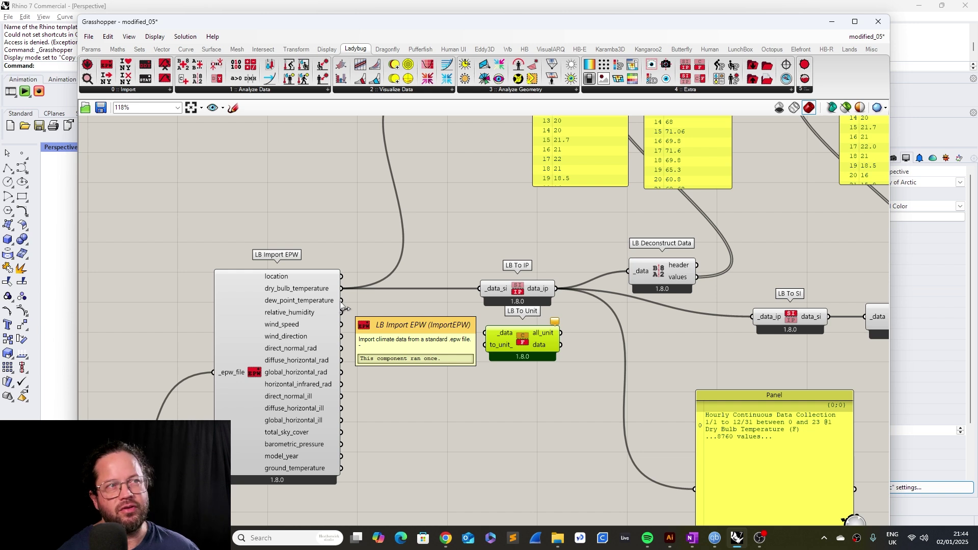
- Connect dew_point_temperature to LB To Unit, lower the component for clearance, and feed its data output into the large panel
drag(341, 300, 484, 333)
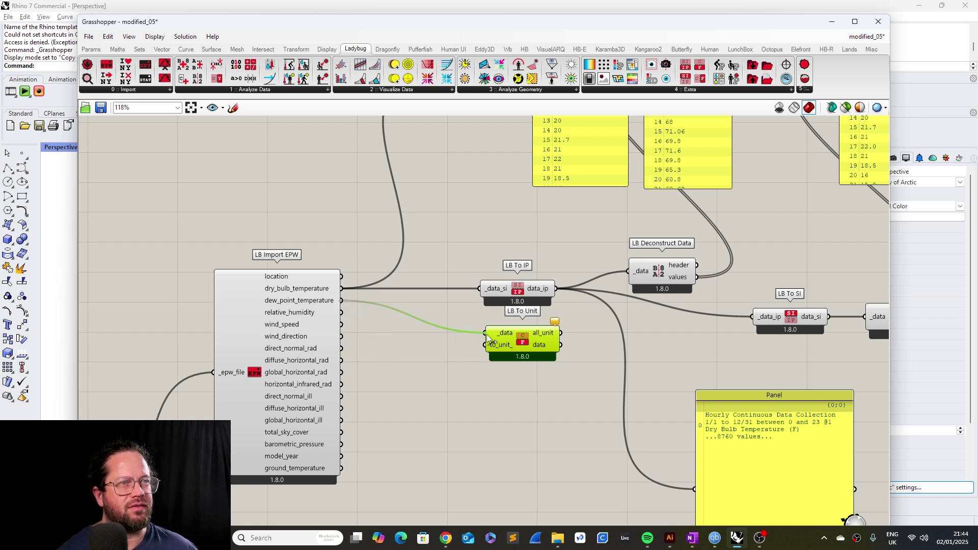
drag(526, 358, 525, 398)
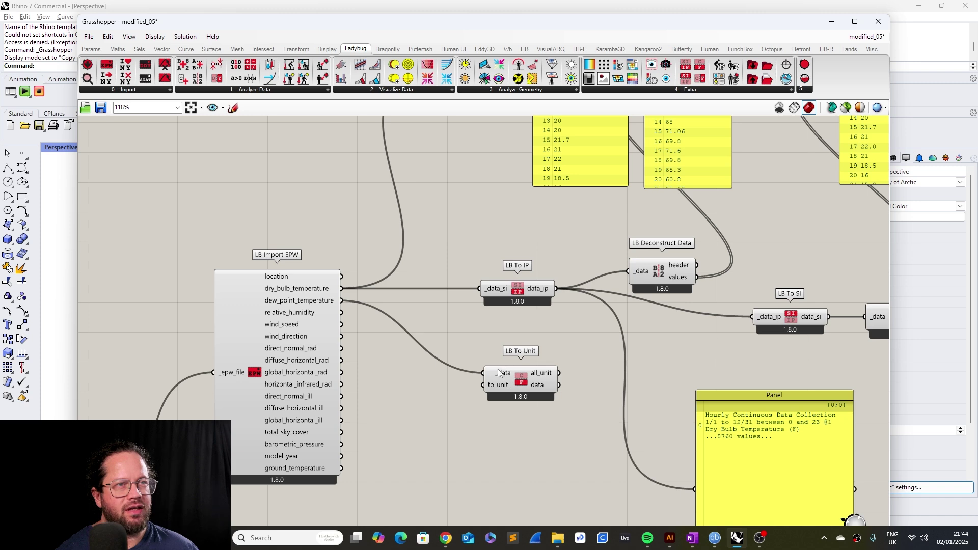
drag(559, 385, 695, 489)
scroll(650, 402, up, 3)
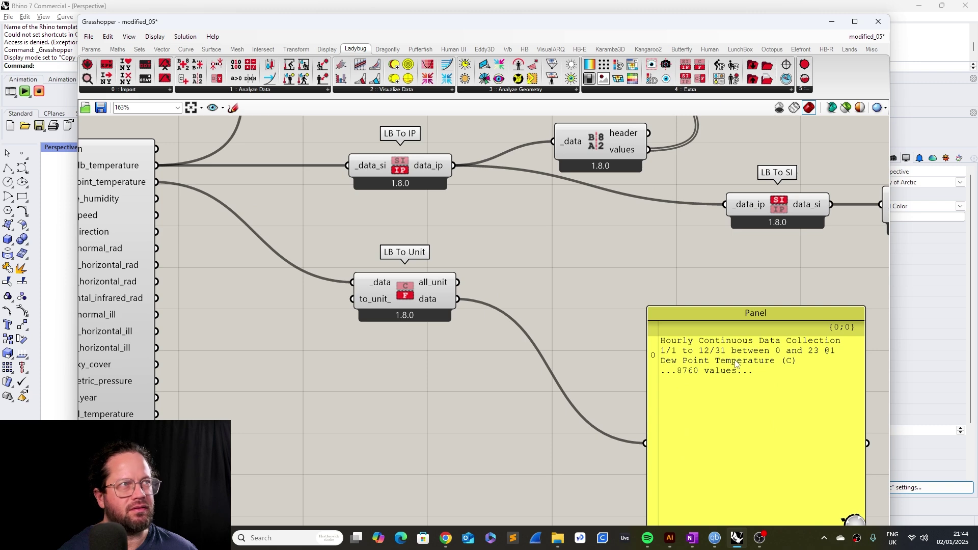
- Try relative_humidity as the data source for LB To Unit and switch the source back to dew_point_temperature
scroll(459, 355, down, 5)
scroll(377, 326, up, 4)
drag(252, 230, 419, 301)
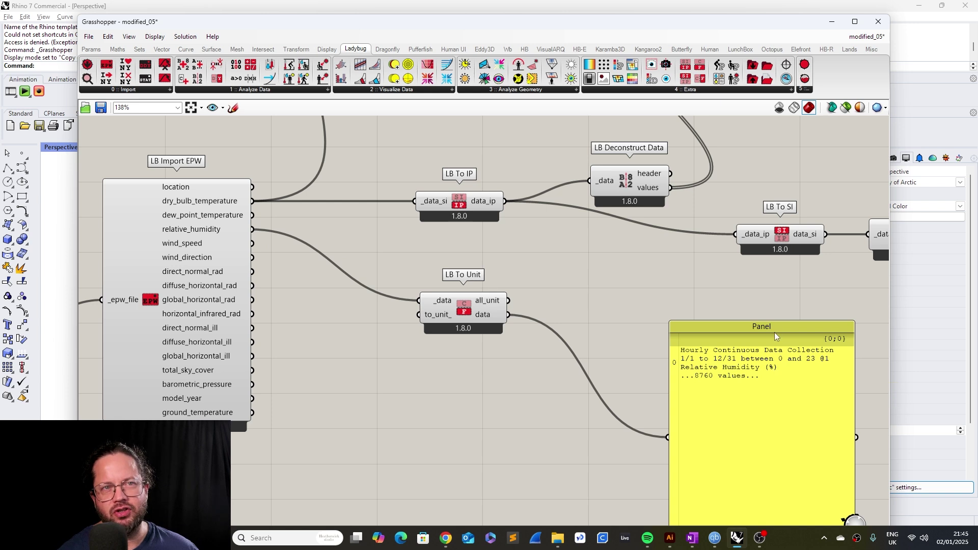
drag(775, 332, 788, 319)
click(554, 377)
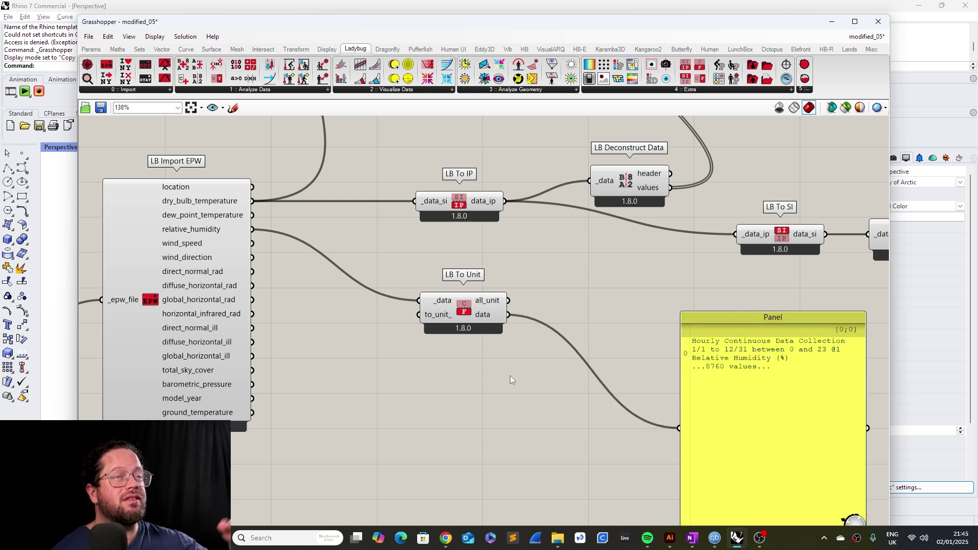
mouse_move(490, 303)
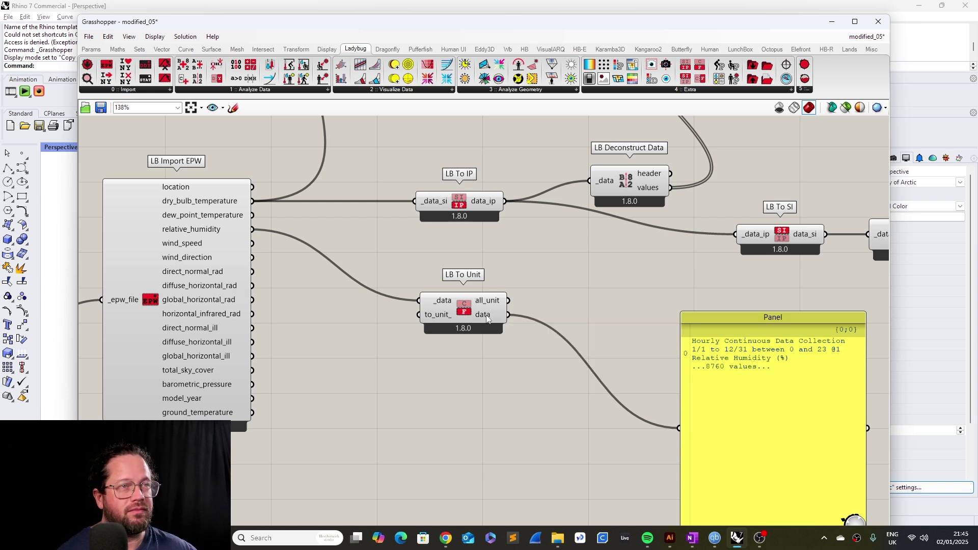
drag(252, 216, 419, 301)
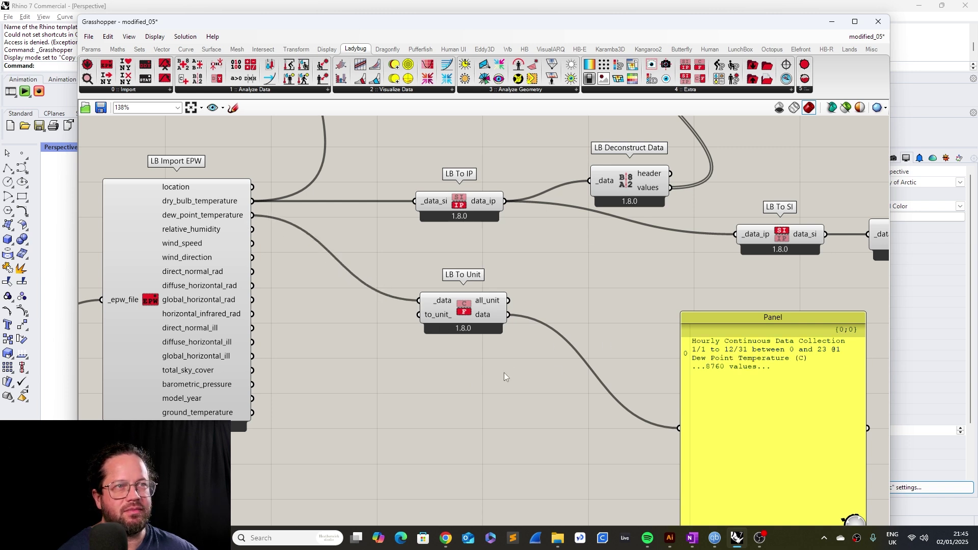
click(494, 305)
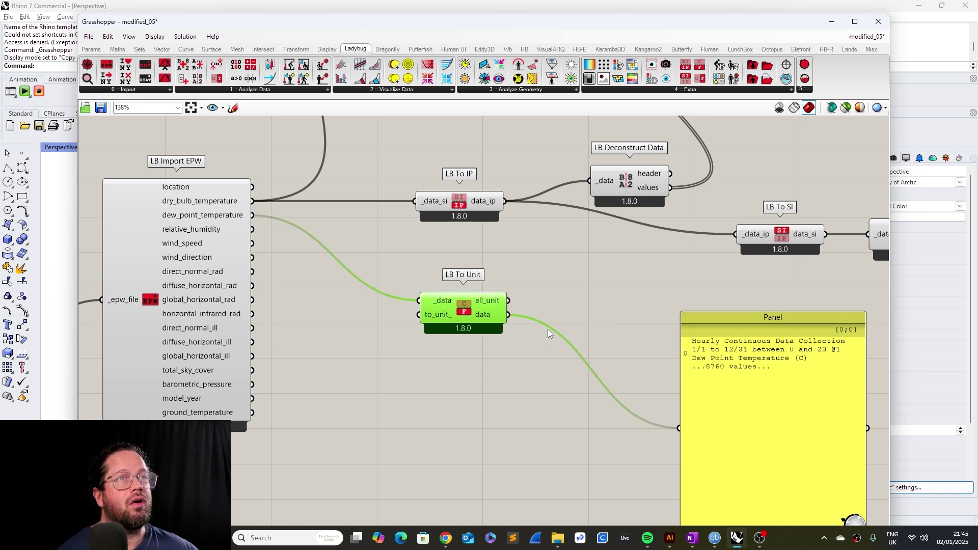
- Duplicate the large panel below LB To Unit and disconnect LB To Unit's data output from the panels
click(743, 319)
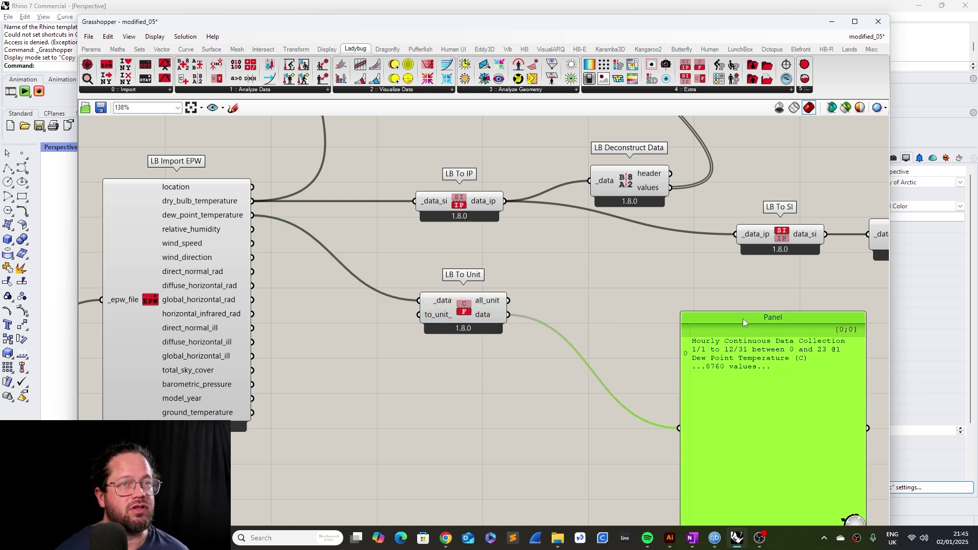
key(ctrl+c)
key(ctrl+v)
drag(799, 382, 365, 411)
right_click(488, 314)
mouse_move(535, 345)
click(615, 350)
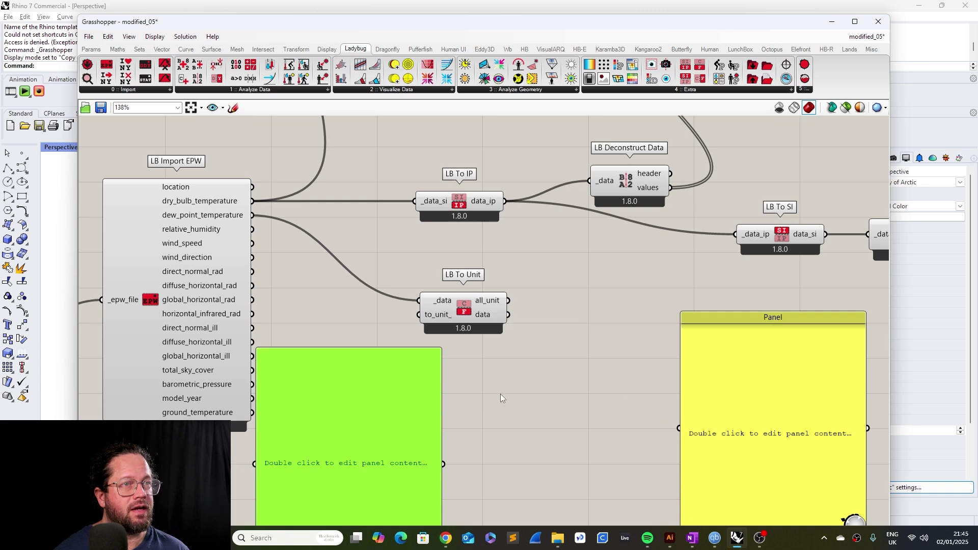
click(501, 394)
- Connect dew_point_temperature to the first LB Deconstruct Data and LB To Unit's data to the second, removing the IP and SI conversion components
scroll(464, 352, down, 5)
scroll(412, 319, down, 1)
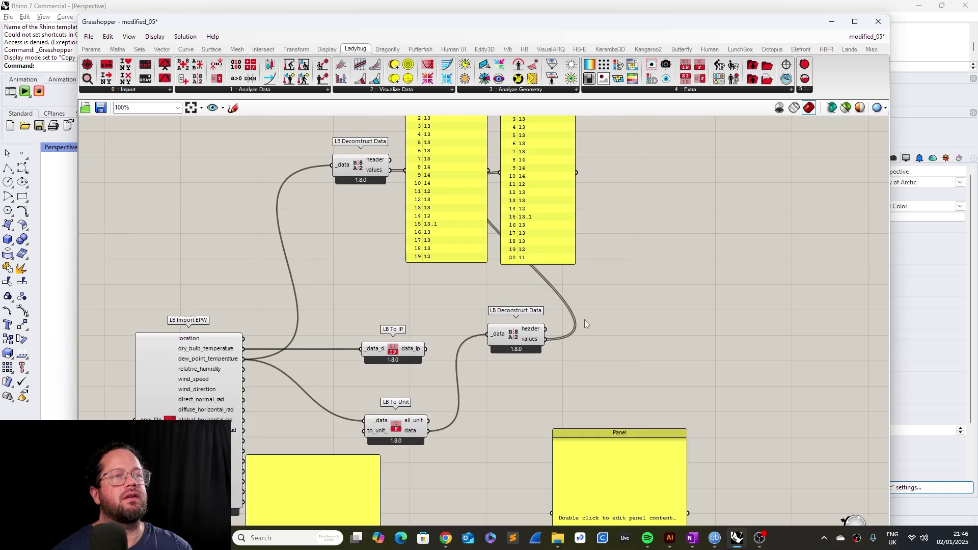
scroll(494, 339, up, 3)
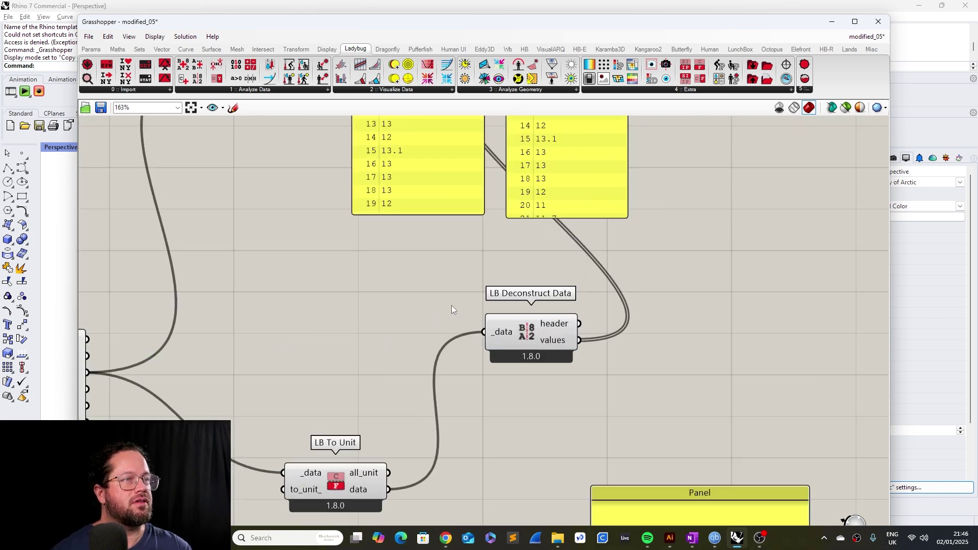
scroll(452, 305, down, 5)
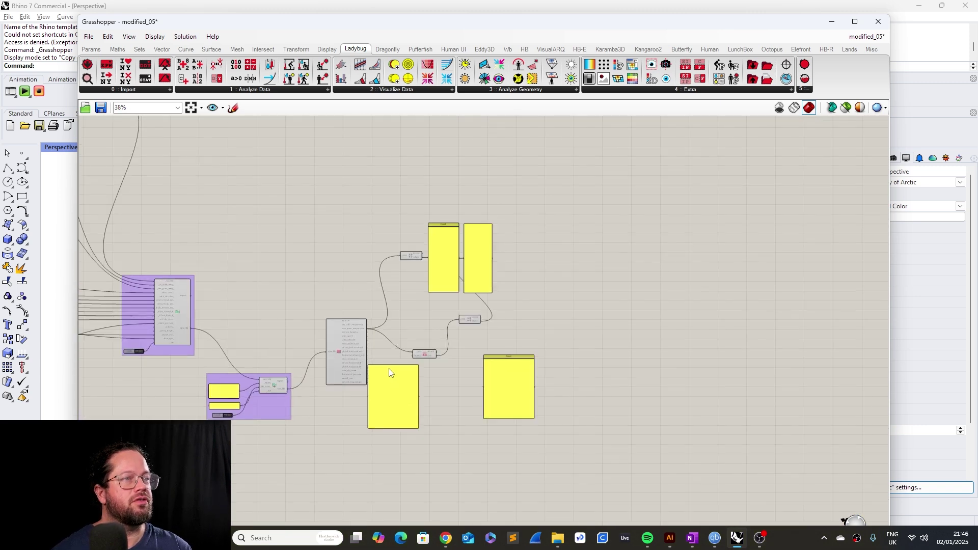
scroll(391, 372, up, 4)
click(475, 292)
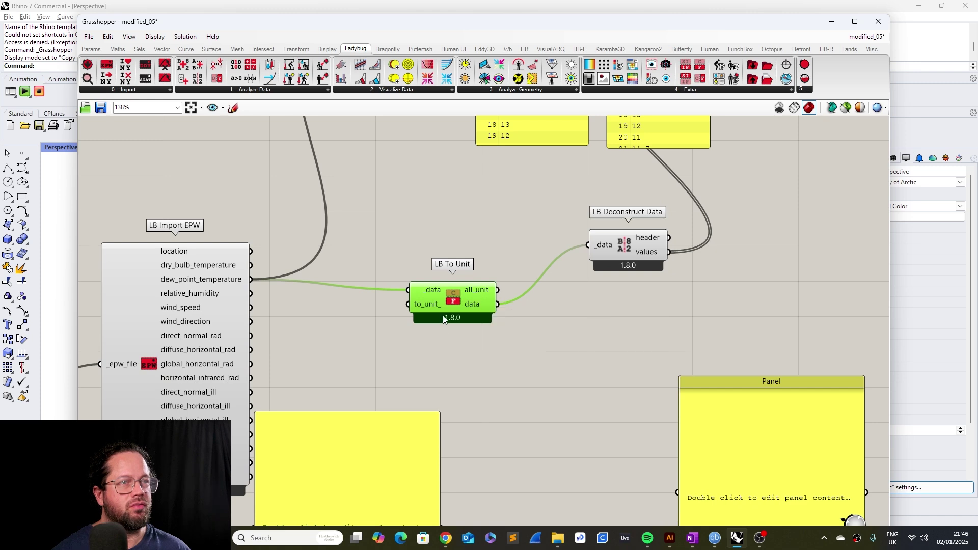
- Enter K in the copied panel, shrink it, and connect it to LB To Unit's to_unit_ input
scroll(433, 428, down, 4)
scroll(437, 434, up, 4)
double_click(436, 434)
key(Escape)
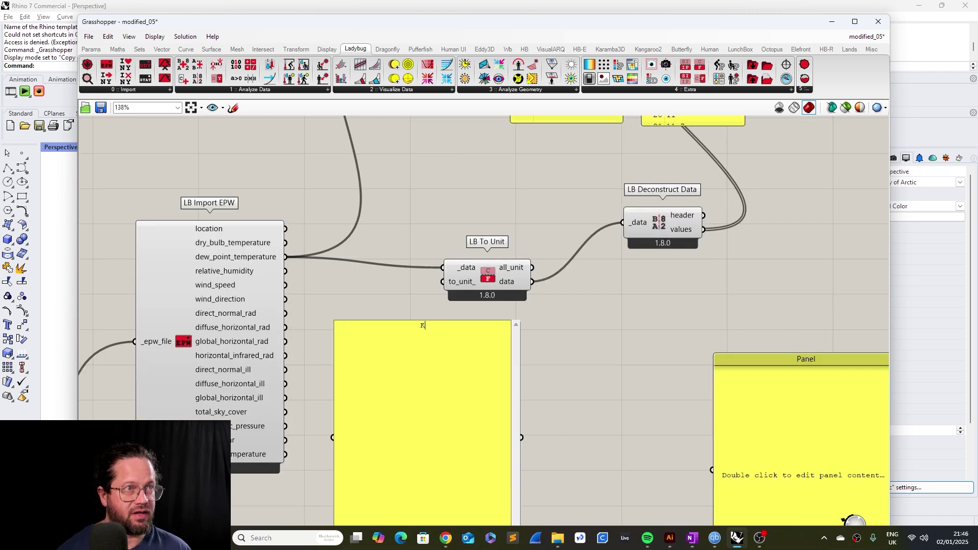
scroll(530, 194, down, 5)
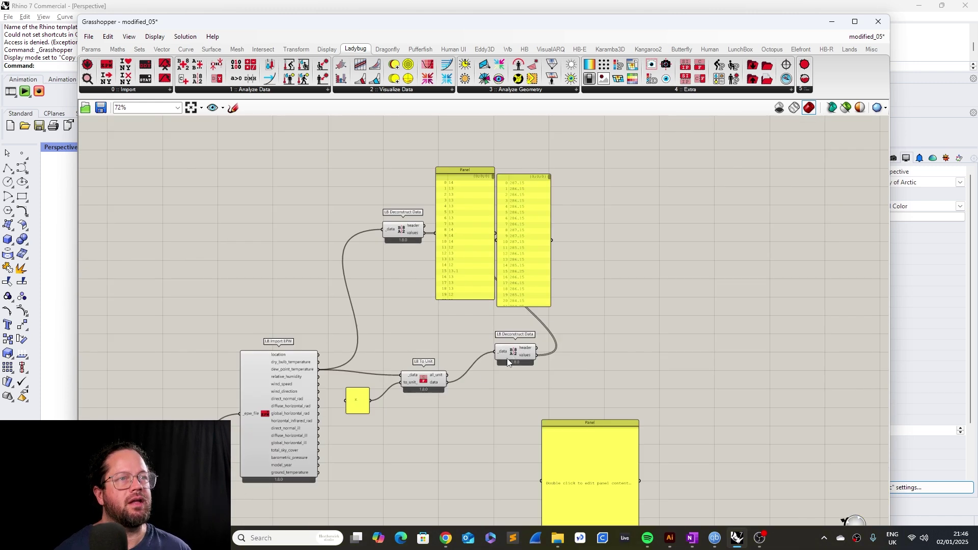
- Duplicate LB To Unit with its LB Deconstruct Data and values panel, and place the copies beside the originals
click(423, 379)
shift+click(516, 350)
shift+click(520, 244)
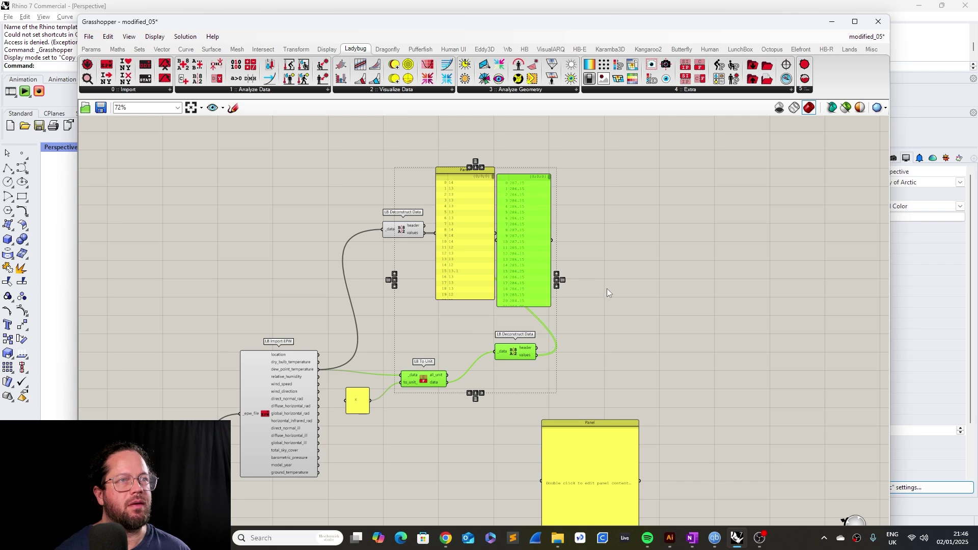
key(ctrl+c)
key(ctrl+v)
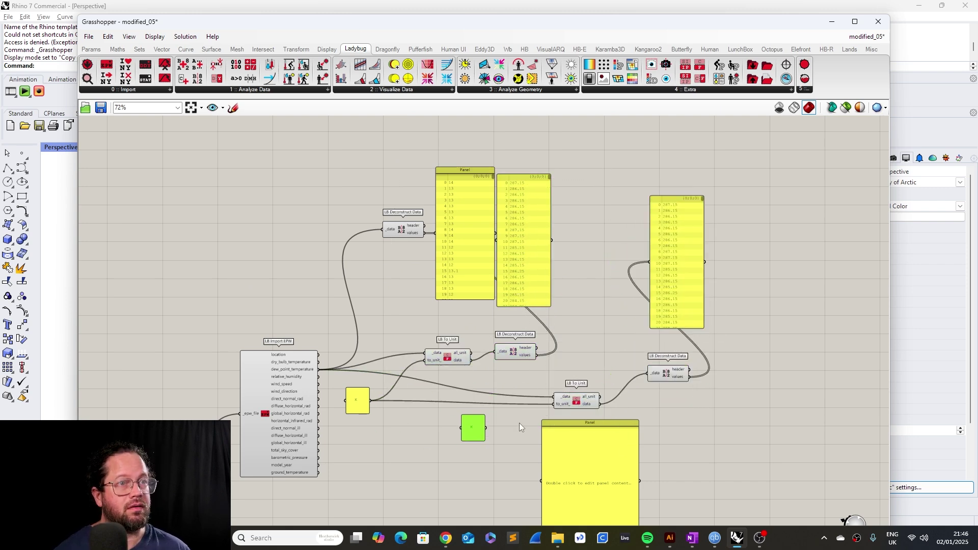
- Feed a copy of the unit panel set to F into the second LB To Unit, and line its values panel up with the others
scroll(519, 427, up, 3)
drag(458, 439, 568, 401)
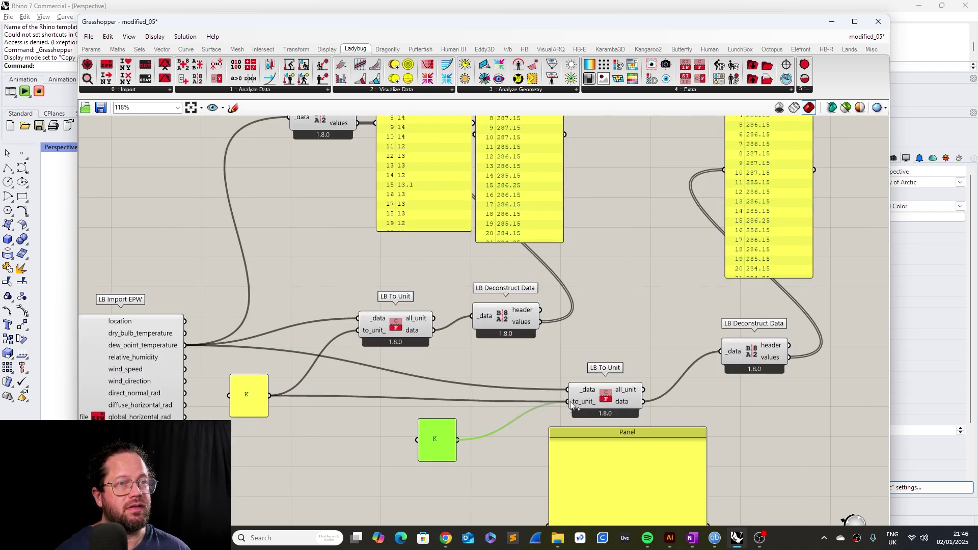
double_click(433, 446)
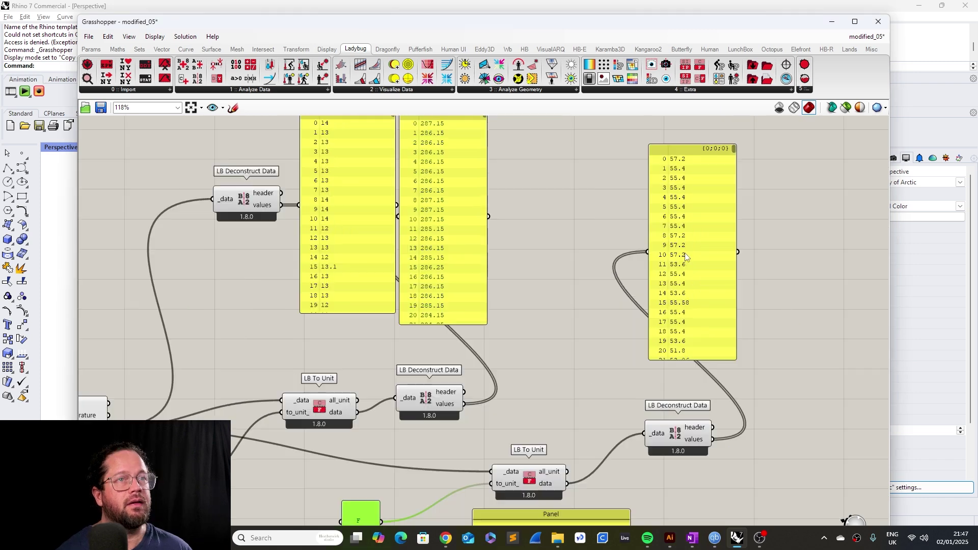
drag(684, 264, 532, 232)
scroll(544, 293, down, 4)
- Delete the three value panels and the empty large panel
click(440, 228)
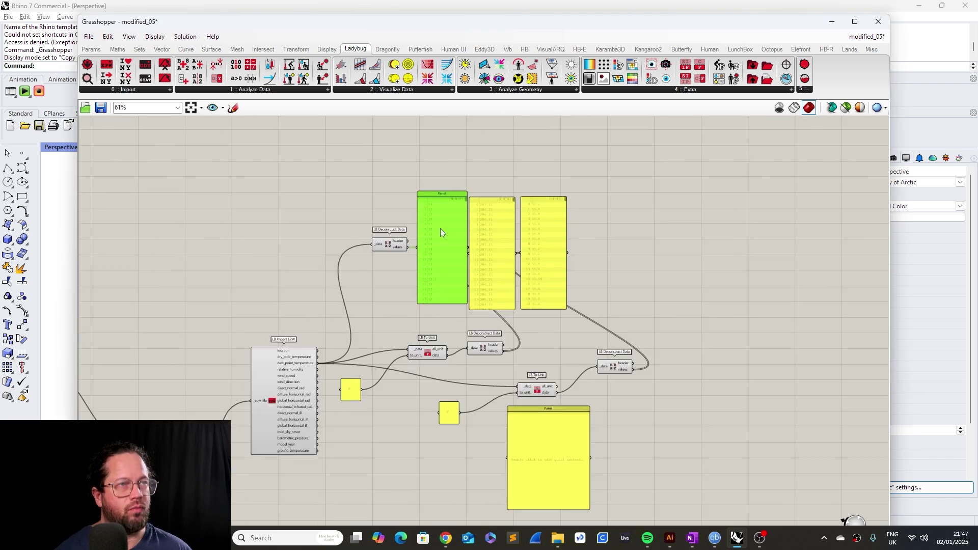
key(Delete)
click(506, 253)
key(Delete)
click(535, 265)
key(Delete)
click(391, 247)
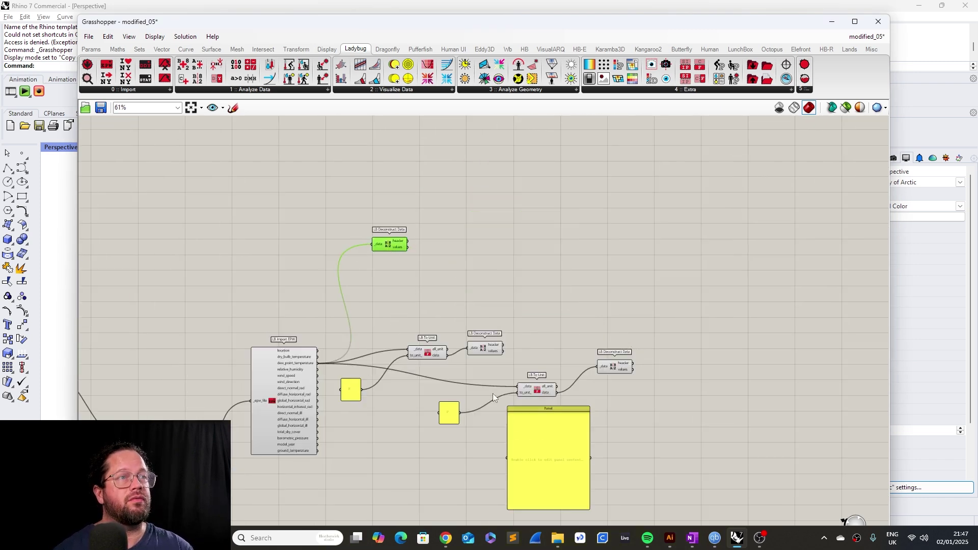
click(549, 450)
key(Delete)
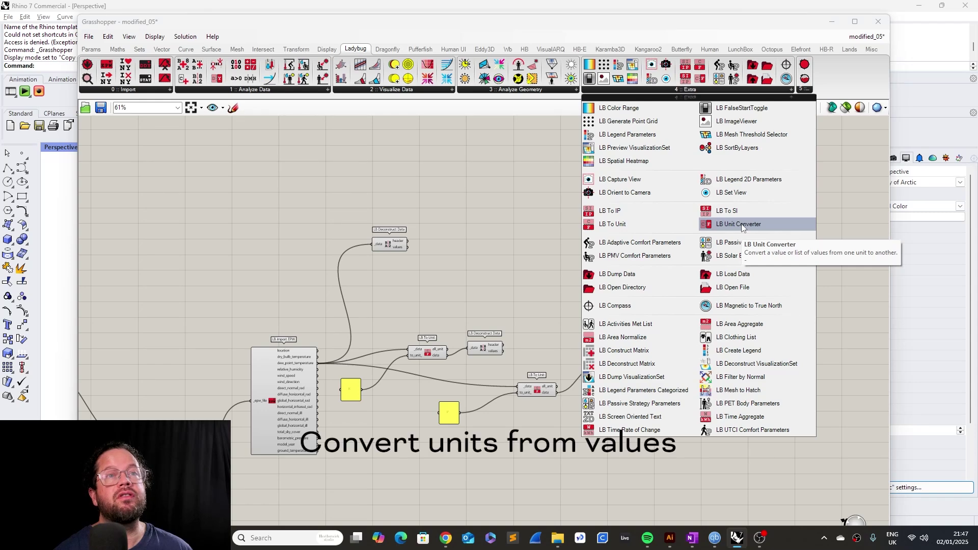
- Place an LB Unit Converter component in the empty area above the second LB To Unit
click(743, 228)
click(600, 287)
scroll(596, 295, up, 4)
drag(603, 264, 537, 265)
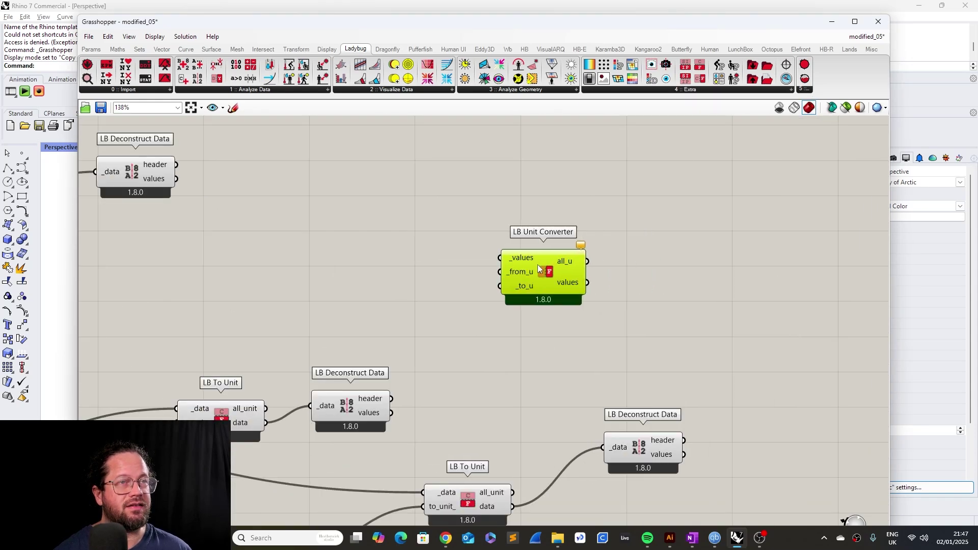
- Straighten the first LB To Unit and its LB Deconstruct Data, and nudge LB Unit Converter slightly lower
scroll(540, 267, down, 3)
scroll(423, 340, up, 3)
drag(307, 365, 320, 351)
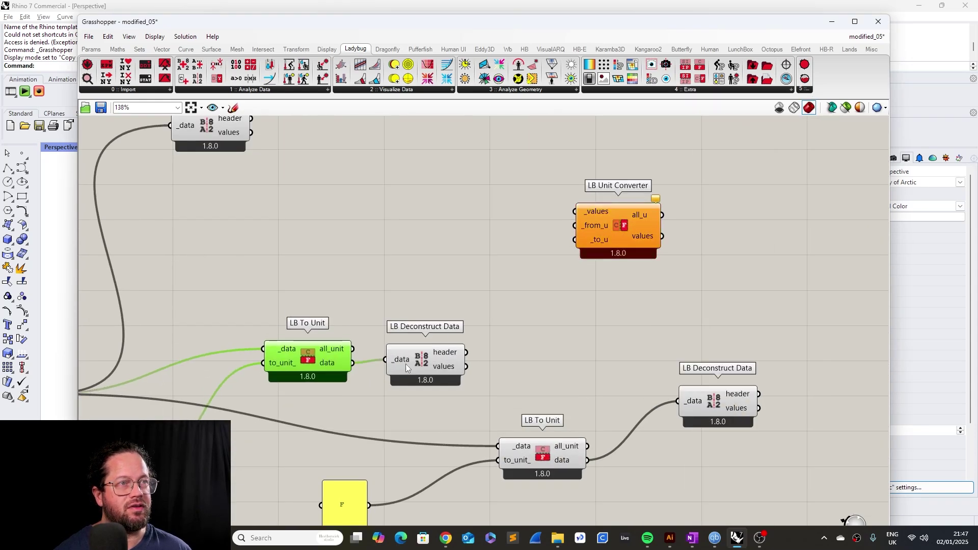
drag(439, 362, 446, 365)
drag(611, 239, 613, 249)
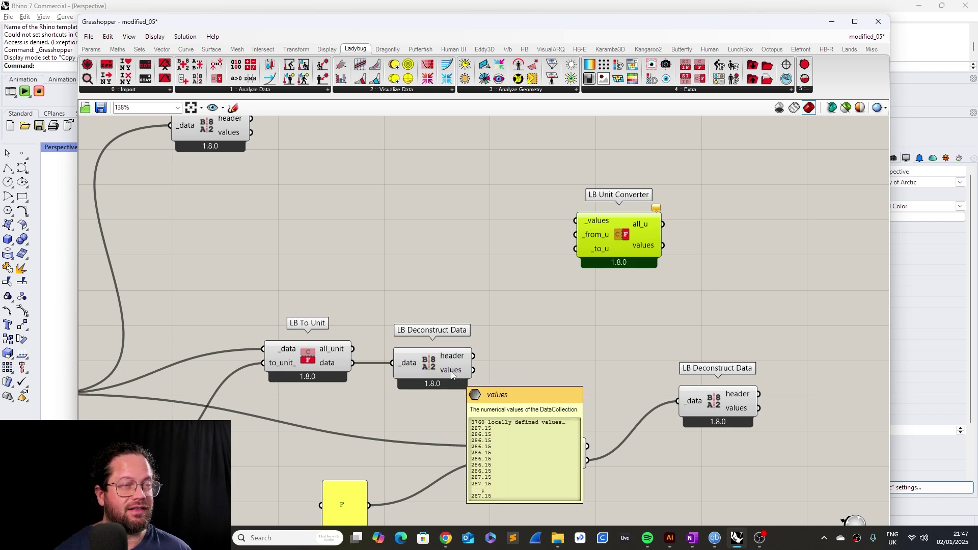
- Delete both LB To Unit components along with their unit panels and the LB Deconstruct Data components they feed
scroll(451, 252, down, 5)
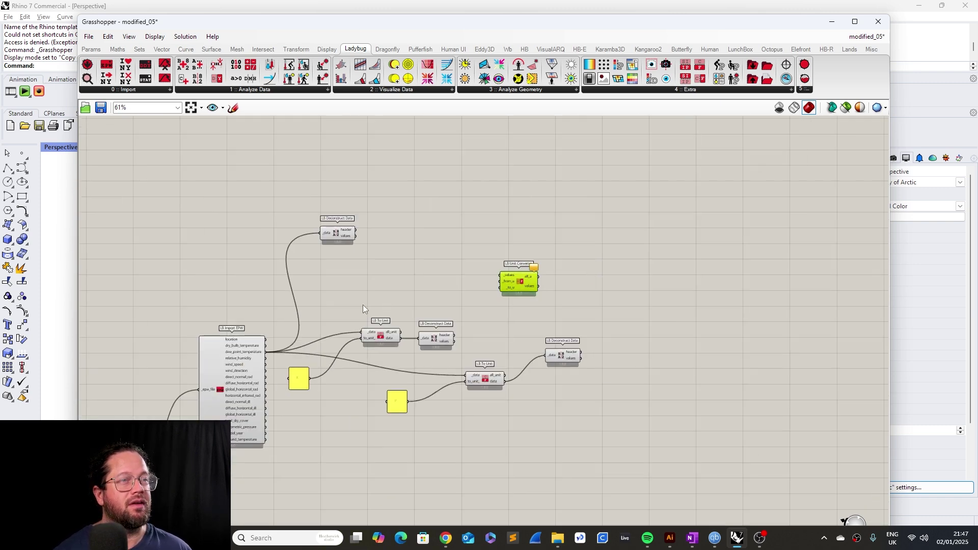
drag(341, 304, 632, 438)
key(Delete)
scroll(365, 227, up, 4)
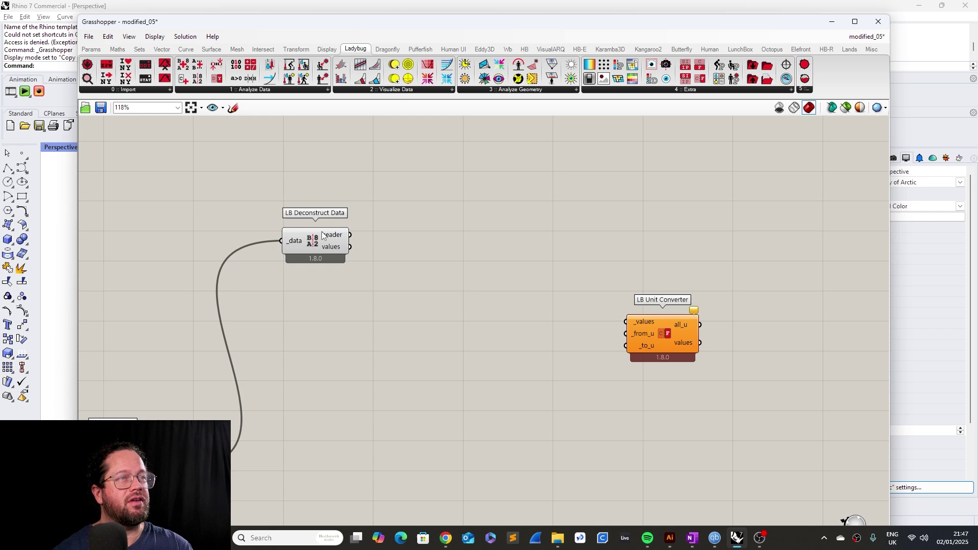
- Move the remaining LB Deconstruct Data closer to LB Import EPW and inspect its data input and values output
drag(323, 241, 390, 395)
right_drag(423, 364, 416, 291)
scroll(417, 291, down, 3)
scroll(243, 350, up, 3)
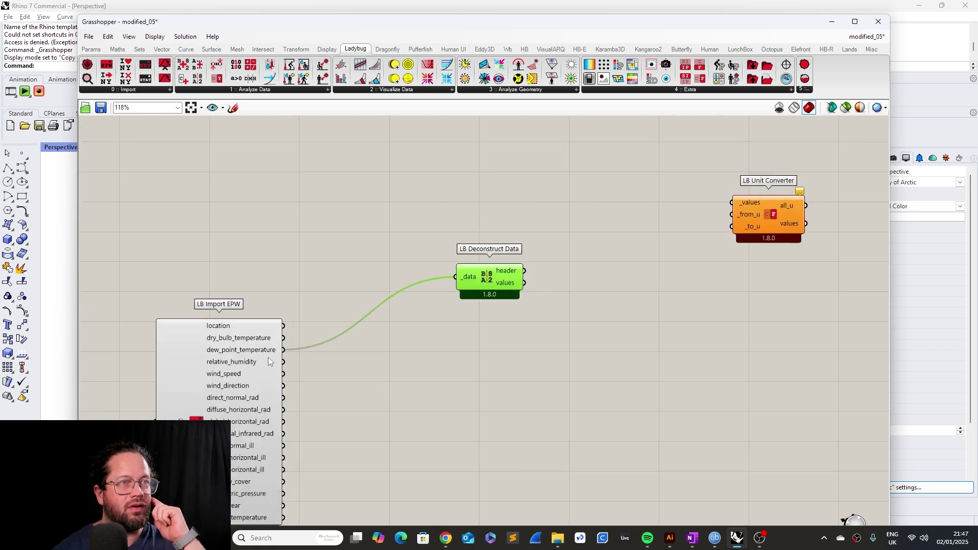
mouse_move(470, 277)
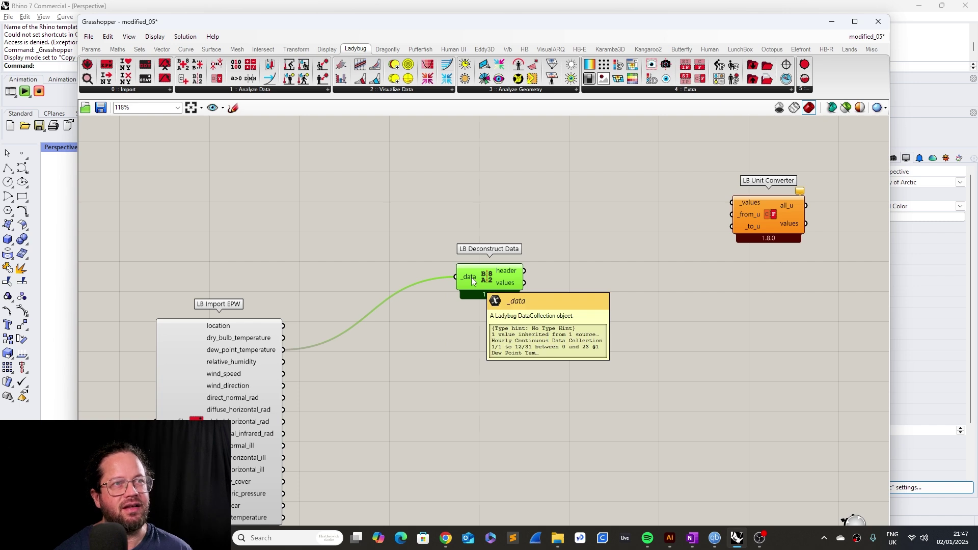
mouse_move(512, 291)
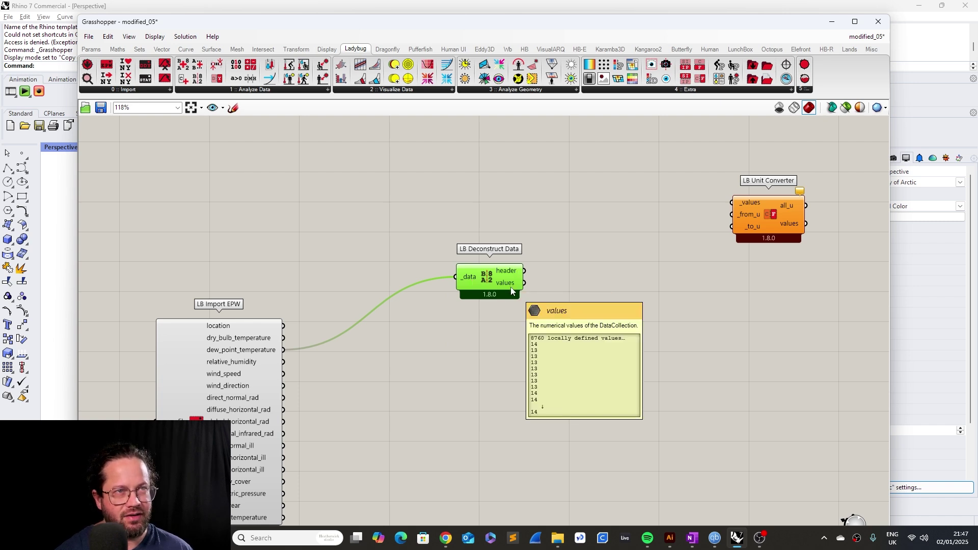
- Display the LB Deconstruct Data header in a widened panel beside it to read the data's unit, and remove the panel
click(395, 169)
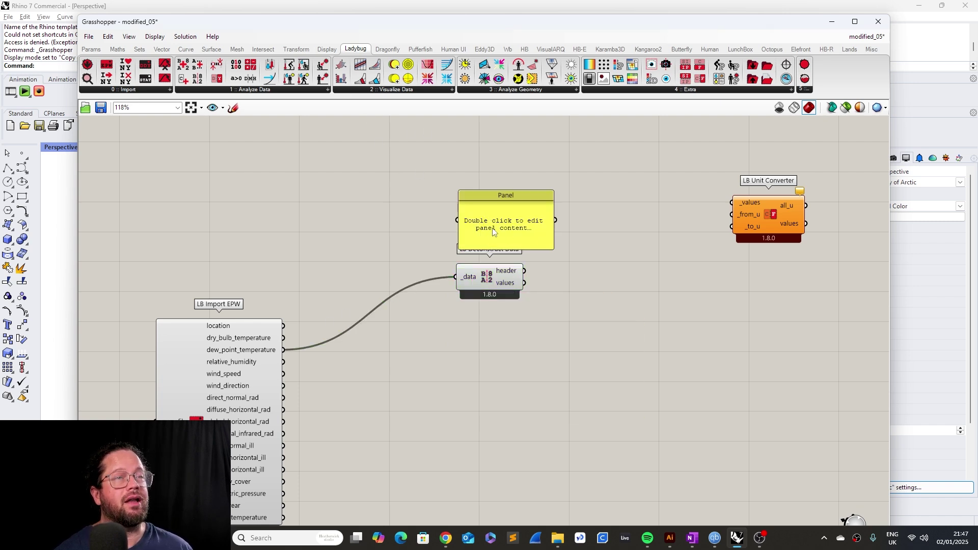
drag(494, 230, 603, 264)
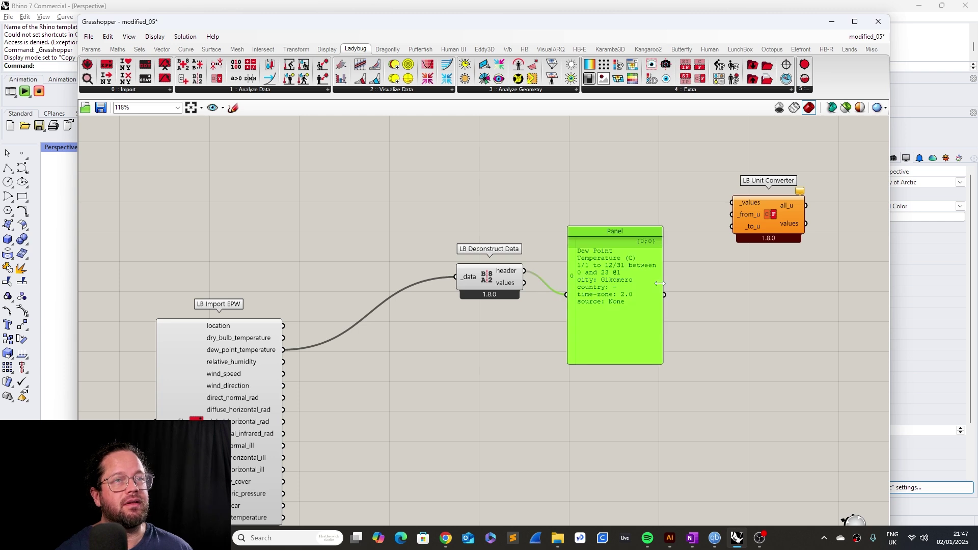
drag(663, 282, 753, 286)
drag(636, 226, 636, 218)
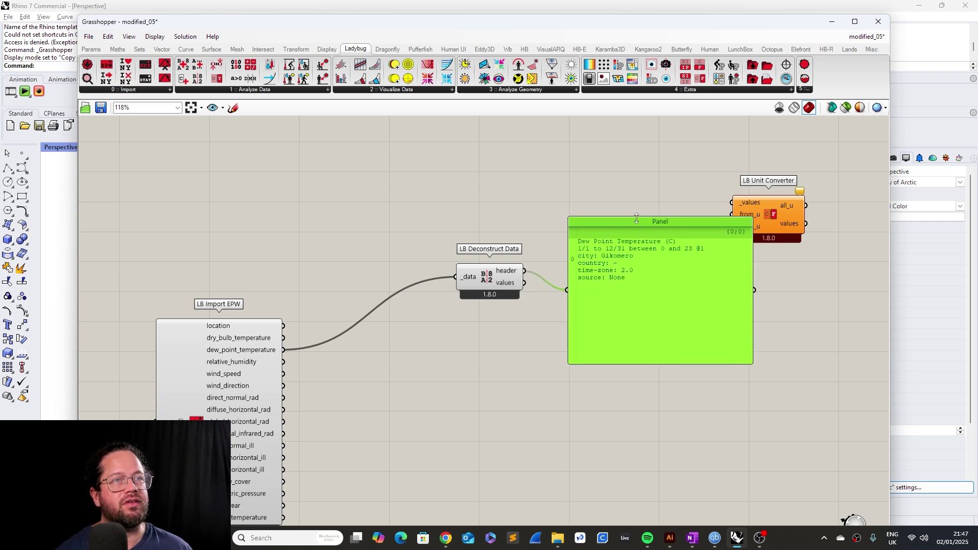
drag(466, 277, 430, 280)
drag(573, 245, 516, 230)
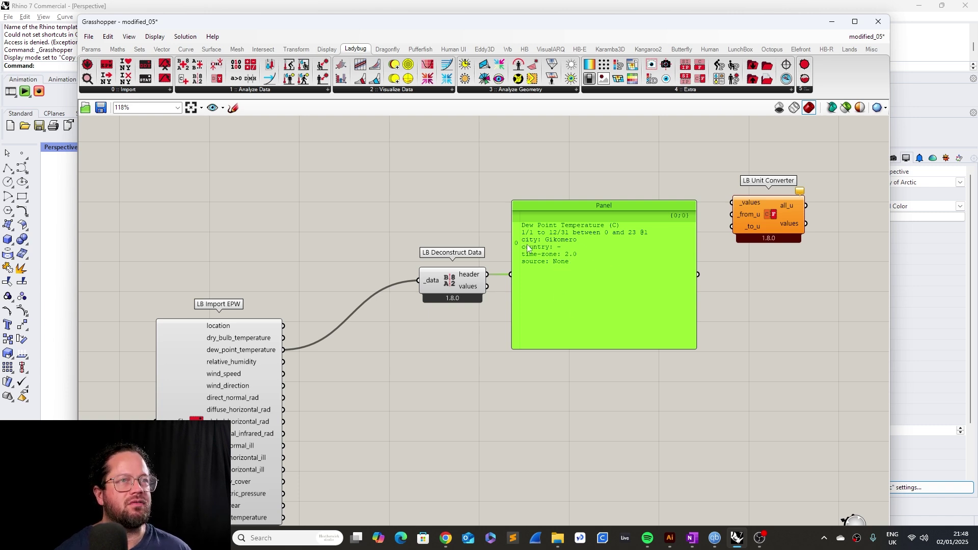
key(ctrl+z)
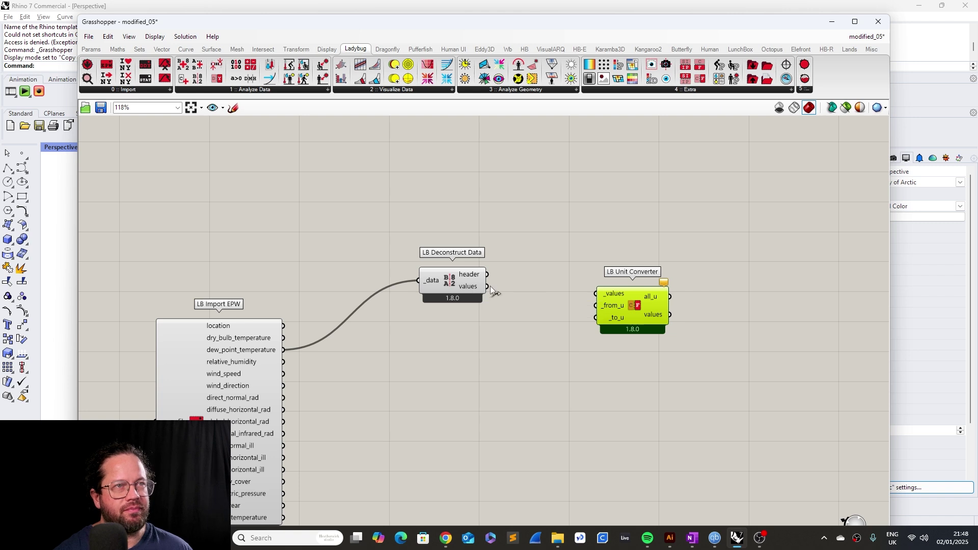
- Wire the deconstructed values into _values of LB Unit Converter, and a new panel set to C into _from_u
drag(488, 287, 640, 349)
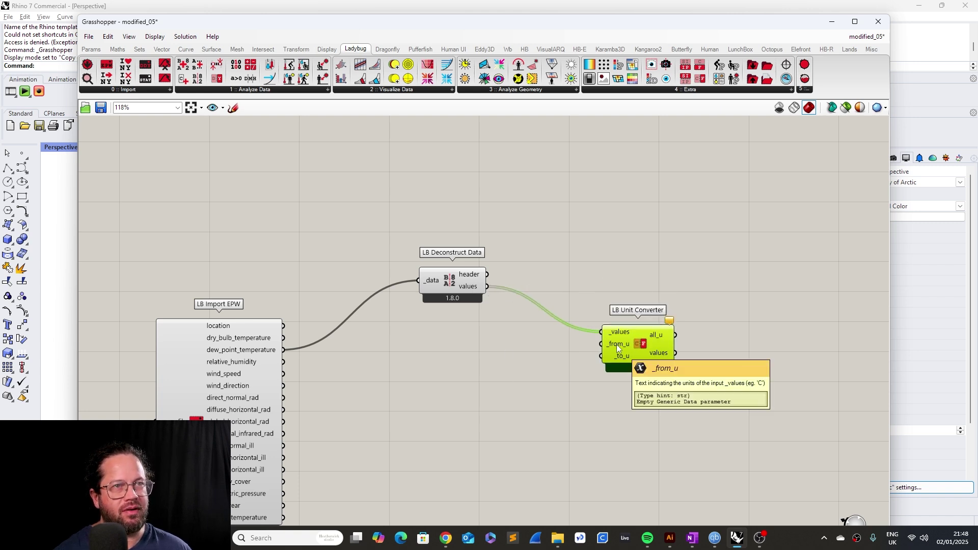
click(521, 370)
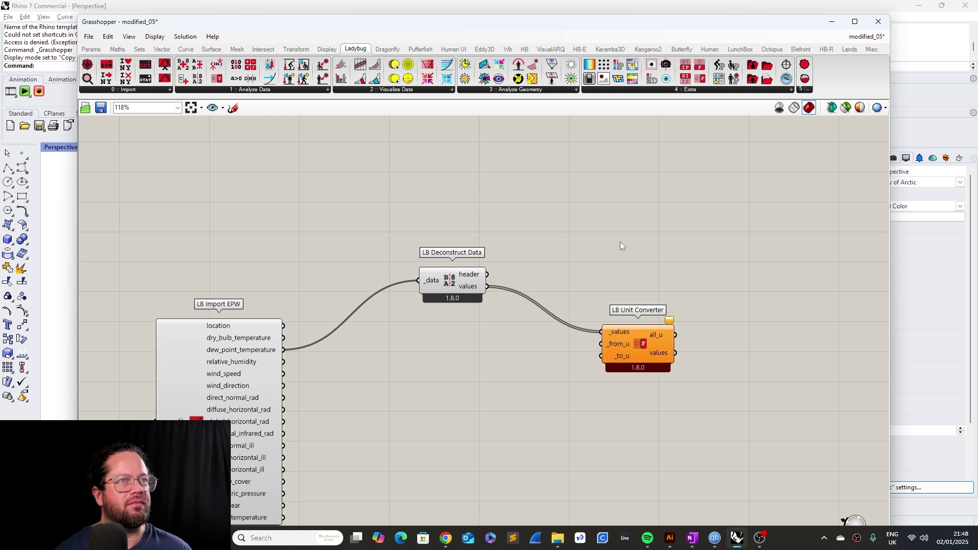
double_click(588, 241)
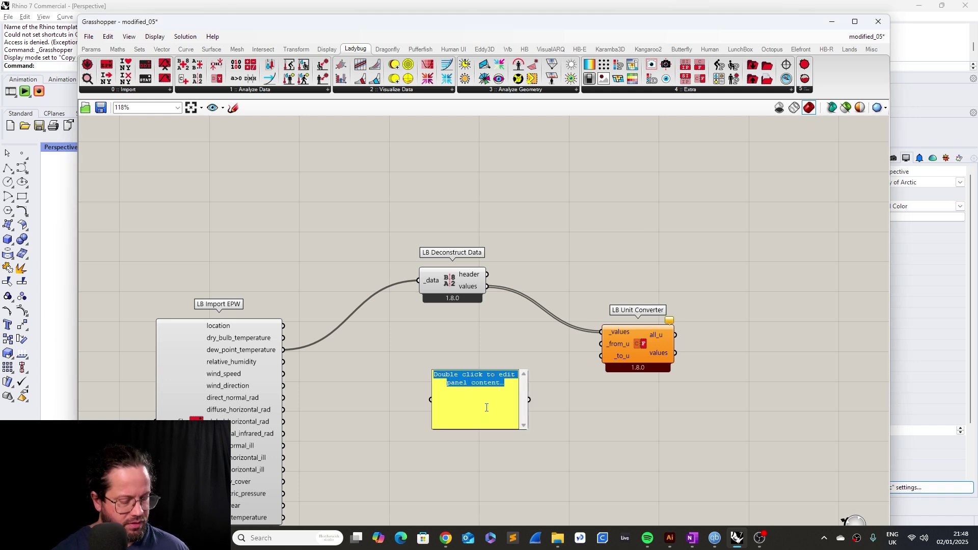
text(C)
click(574, 399)
drag(496, 392, 496, 364)
- Show the all_u output of LB Unit Converter in a panel enlarged enough to list every available unit
mouse_move(697, 338)
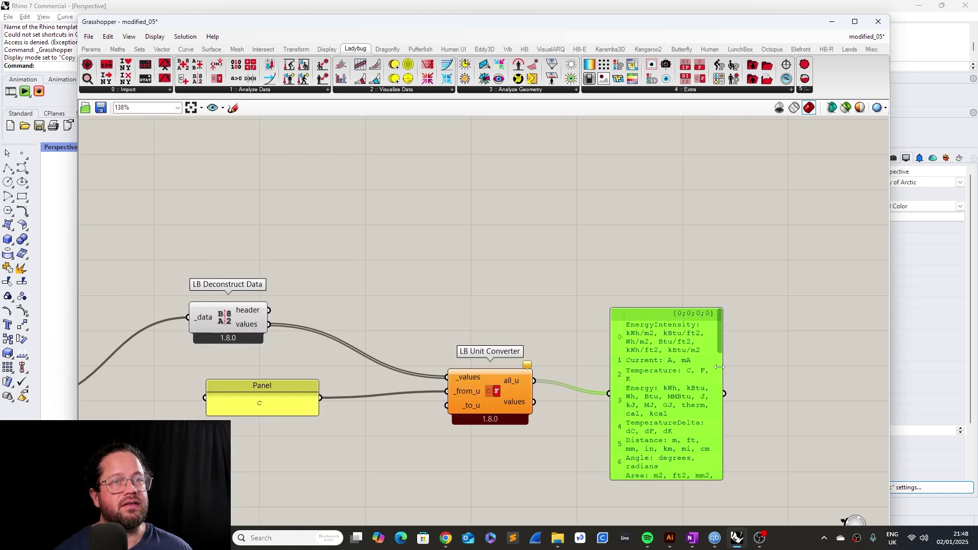
click(744, 367)
drag(727, 368, 892, 368)
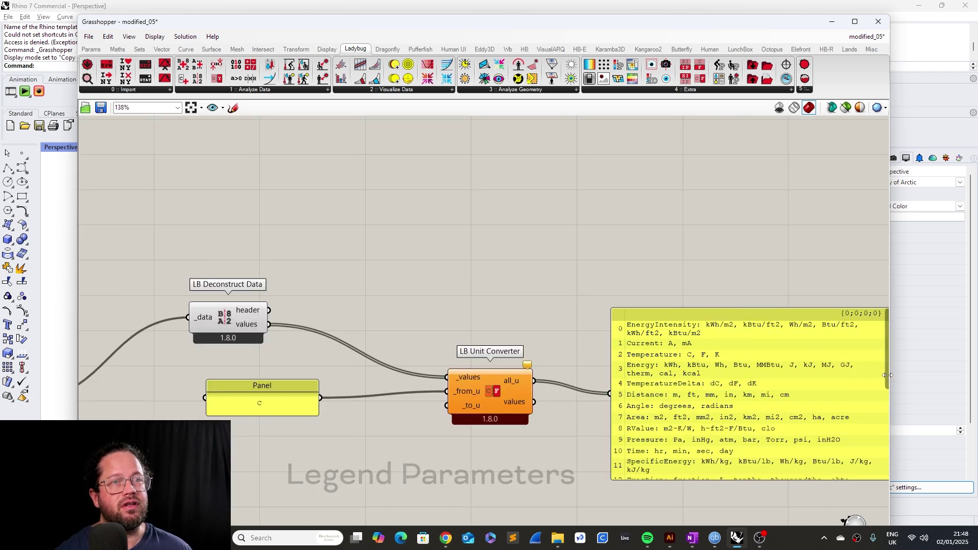
drag(762, 477, 748, 512)
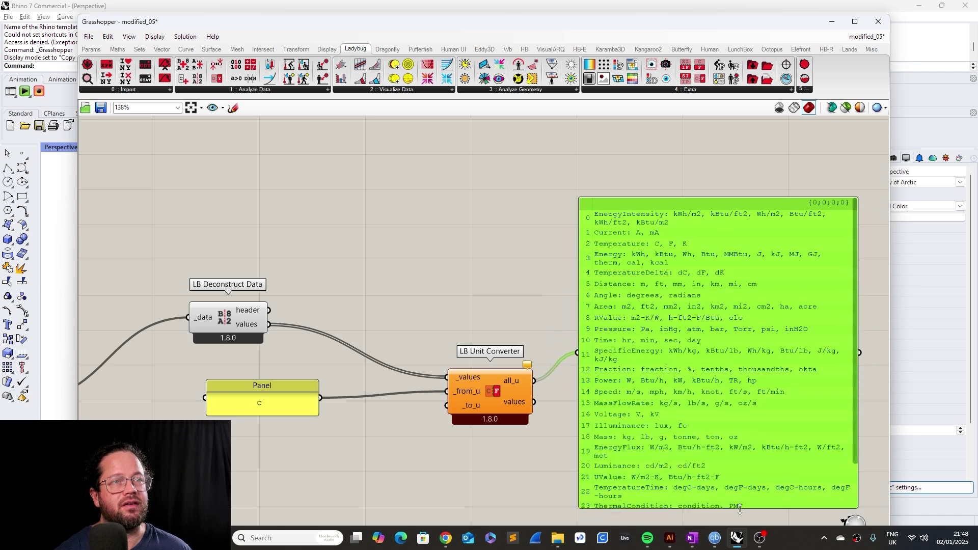
scroll(747, 511, down, 2)
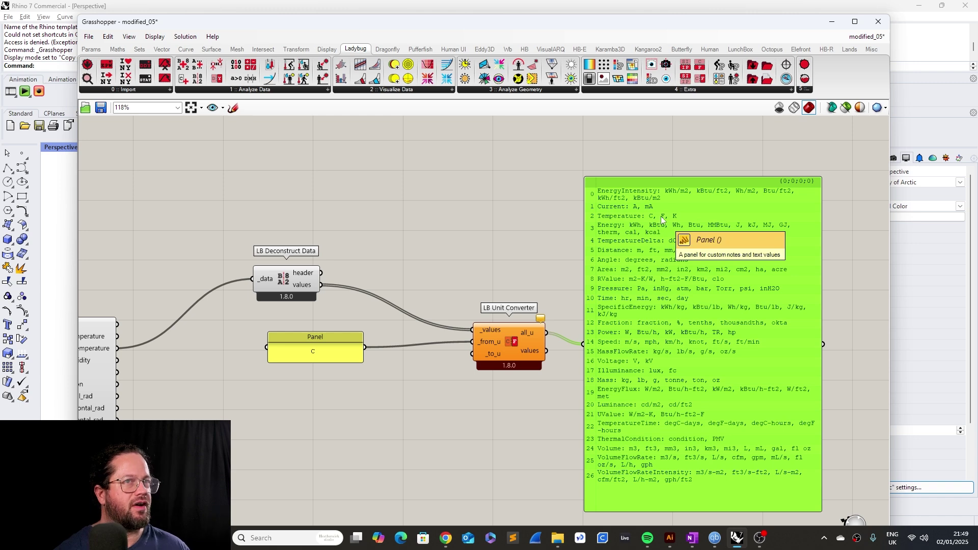
- Replace the dew point input of LB Deconstruct Data with diffuse_horizontal_rad from LB Import EPW
scroll(221, 354, up, 2)
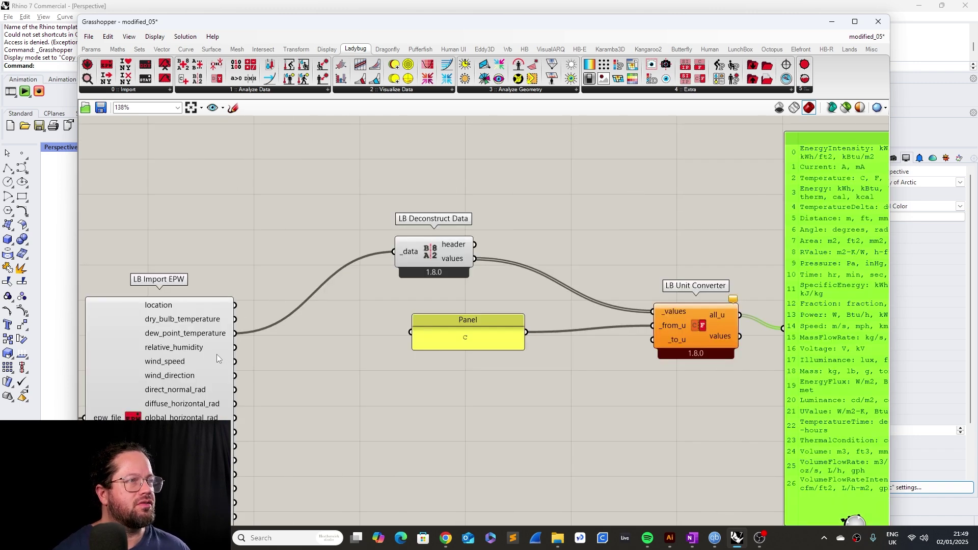
scroll(216, 352, down, 1)
scroll(216, 350, up, 1)
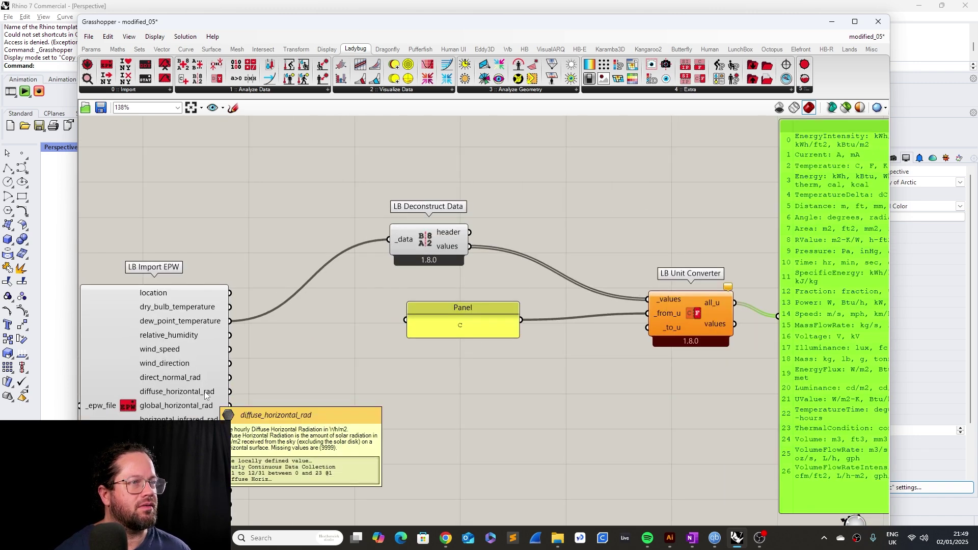
drag(229, 392, 393, 241)
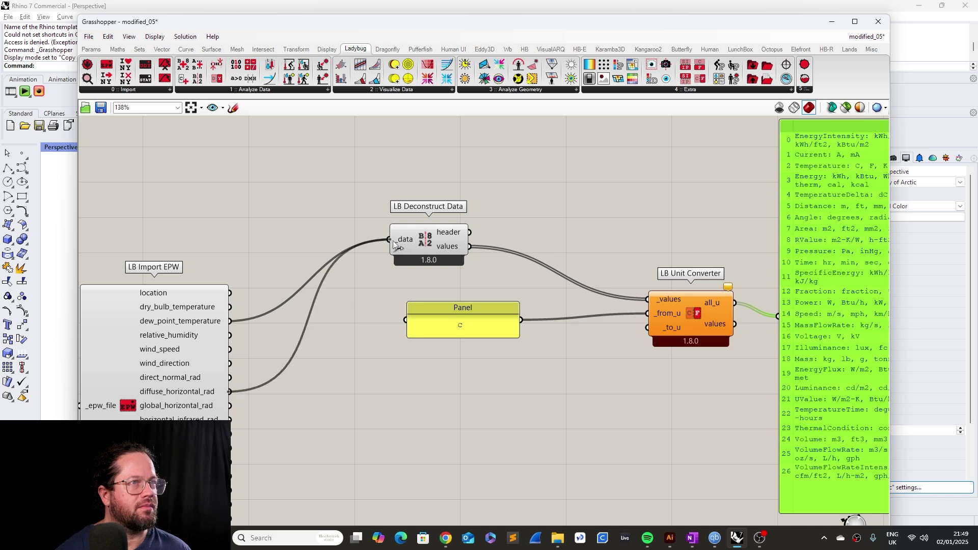
click(508, 371)
click(505, 315)
scroll(567, 321, down, 3)
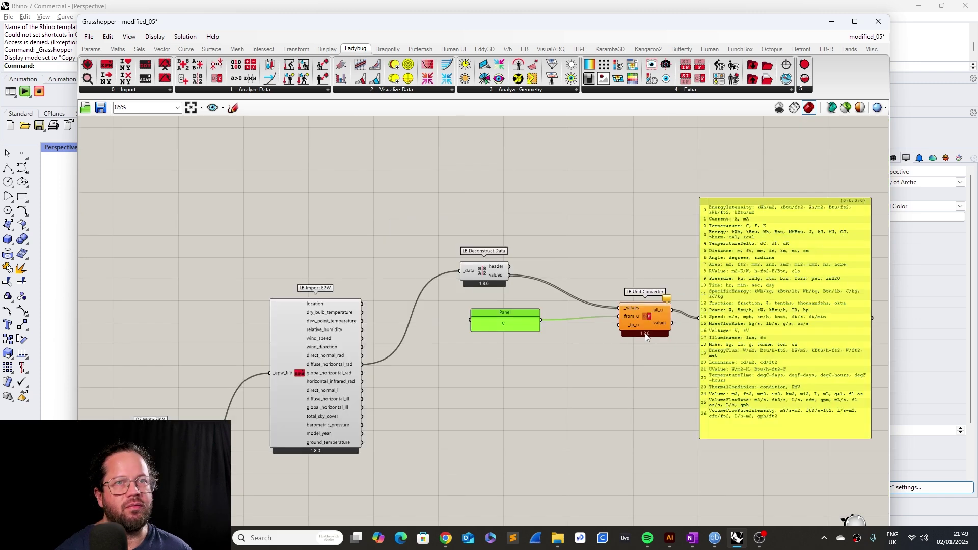
- Examine the diffuse horizontal radiation values and look through the unit list for the matching energy intensity unit
scroll(311, 381, up, 6)
scroll(285, 362, down, 2)
scroll(259, 369, down, 2)
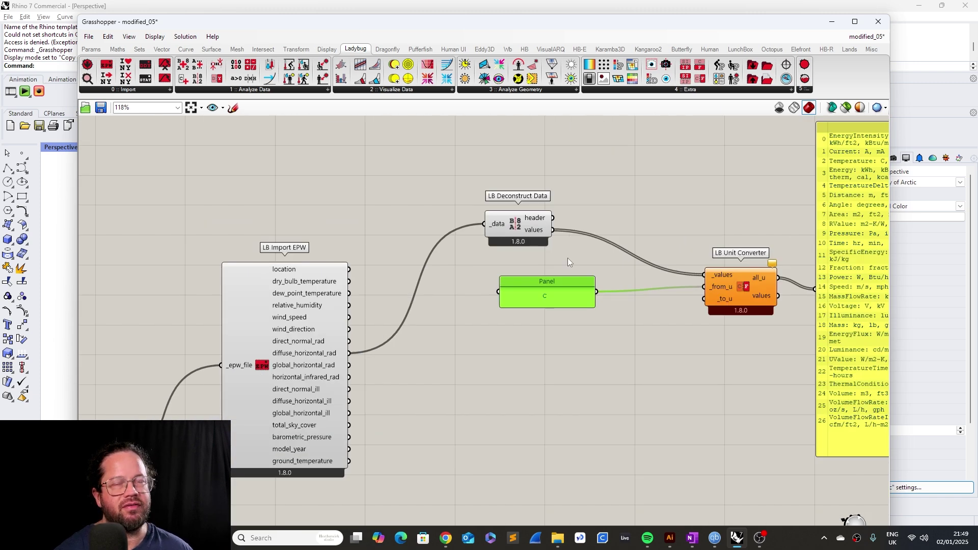
mouse_move(533, 233)
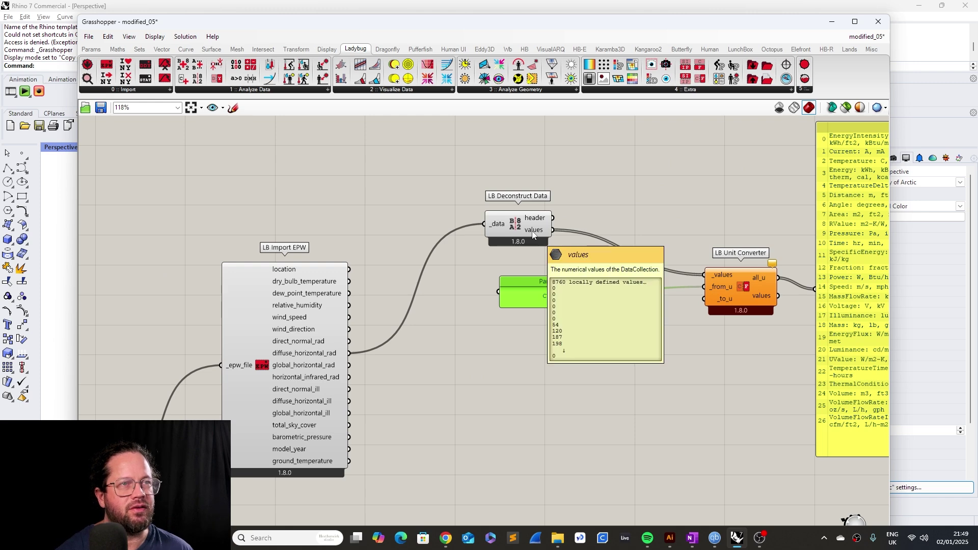
scroll(589, 358, down, 1)
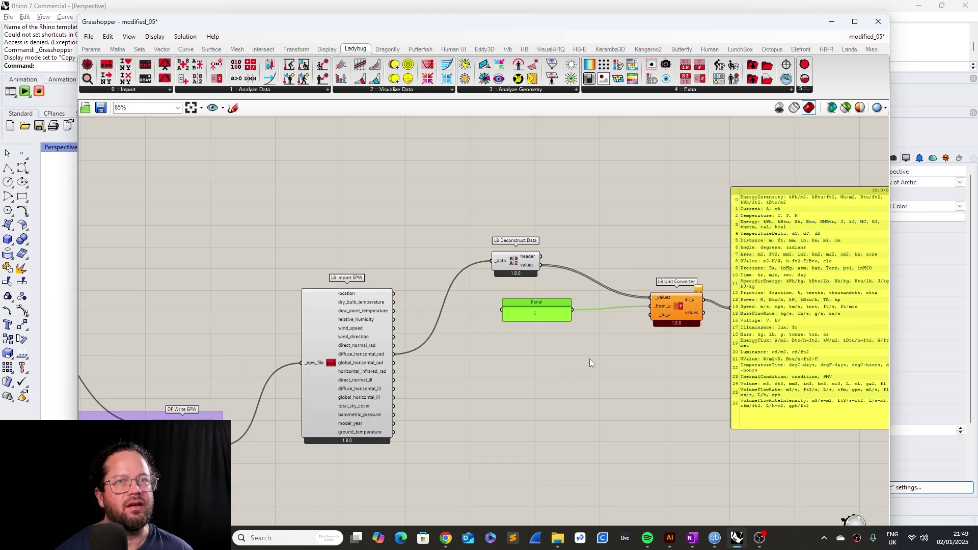
scroll(567, 381, up, 2)
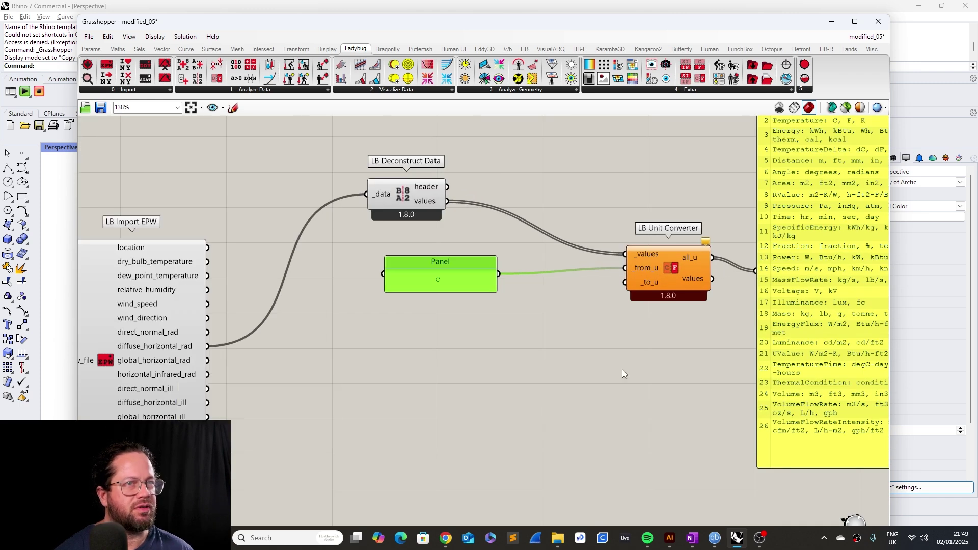
scroll(605, 371, up, 1)
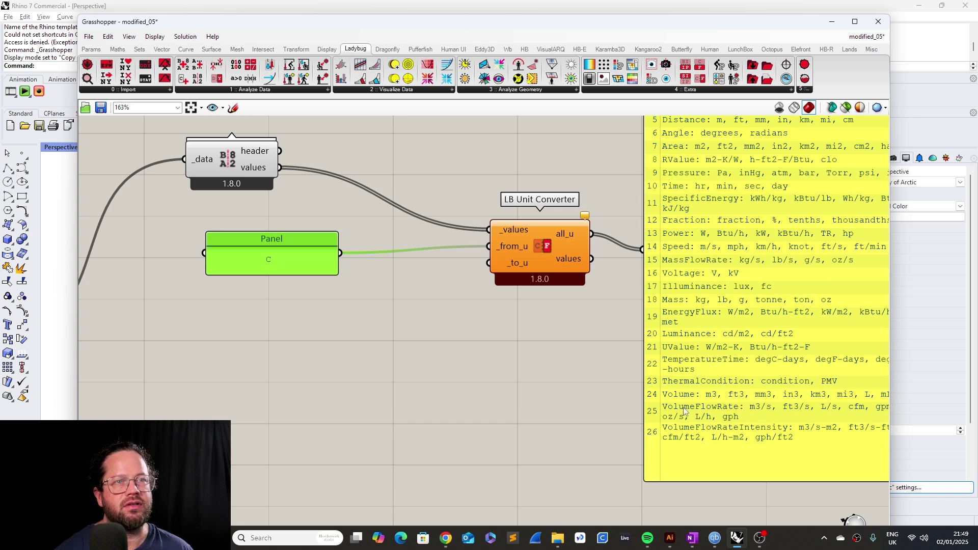
scroll(685, 411, down, 2)
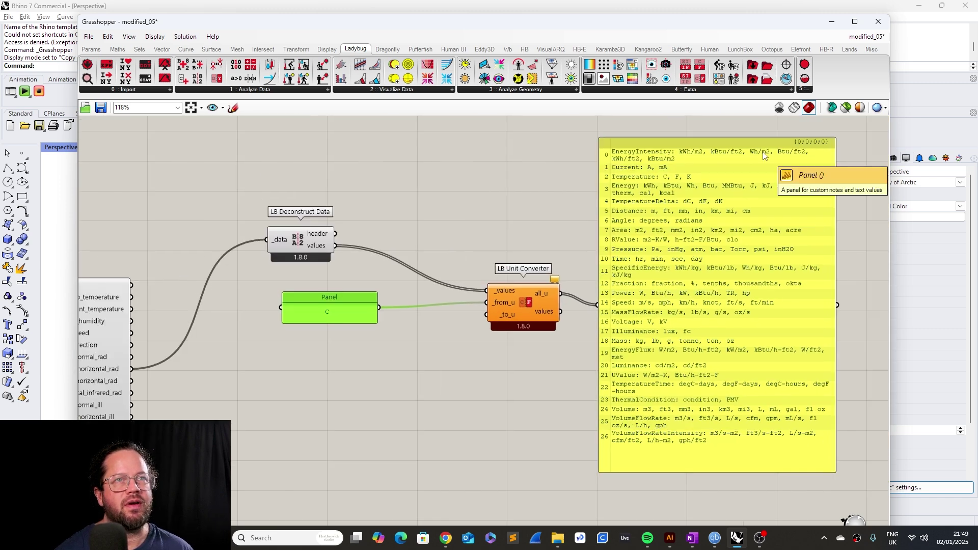
- Change the unit panel feeding _from_u to Wh/m2
double_click(338, 309)
text(Wh)
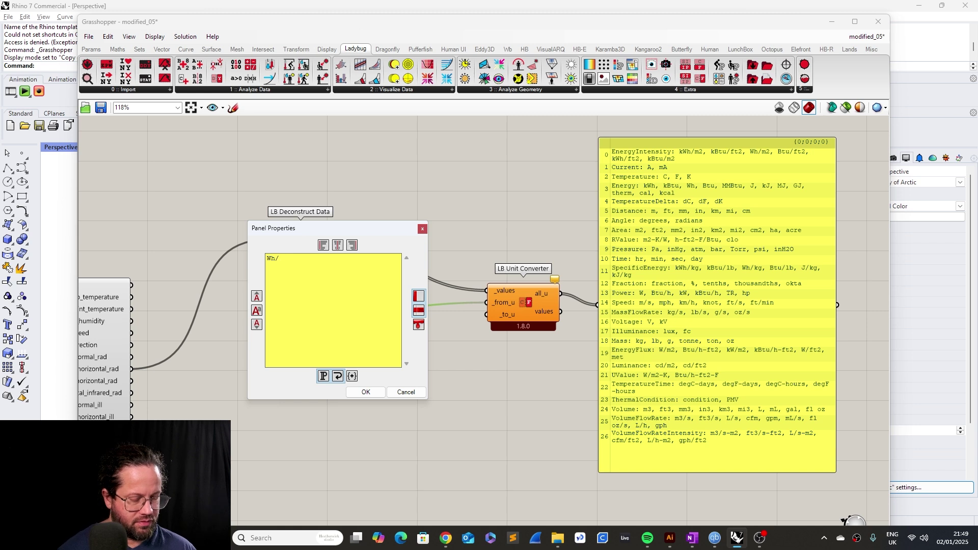
text(/m2)
click(366, 392)
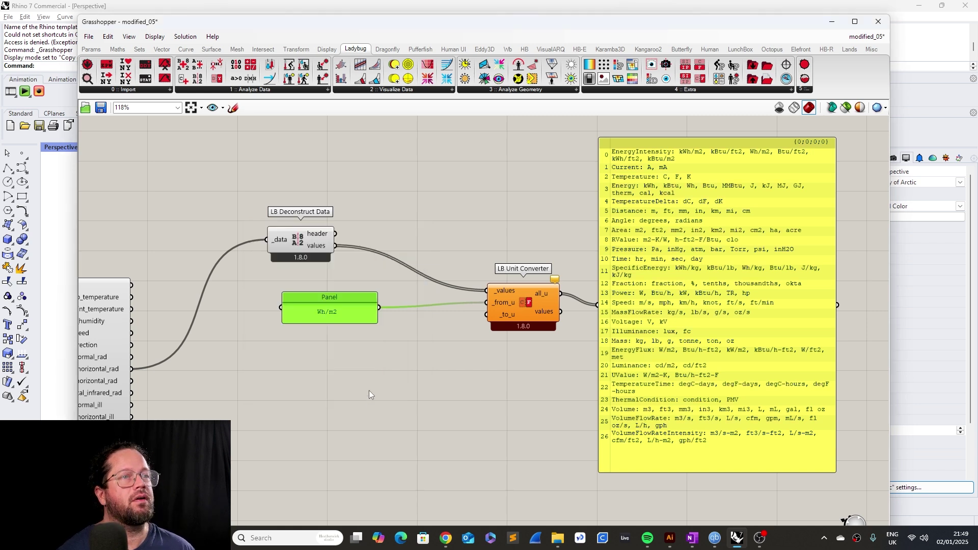
- Move the Wh/m2 panel closer to LB Unit Converter and the large unit list panel farther away from it
drag(346, 313, 381, 319)
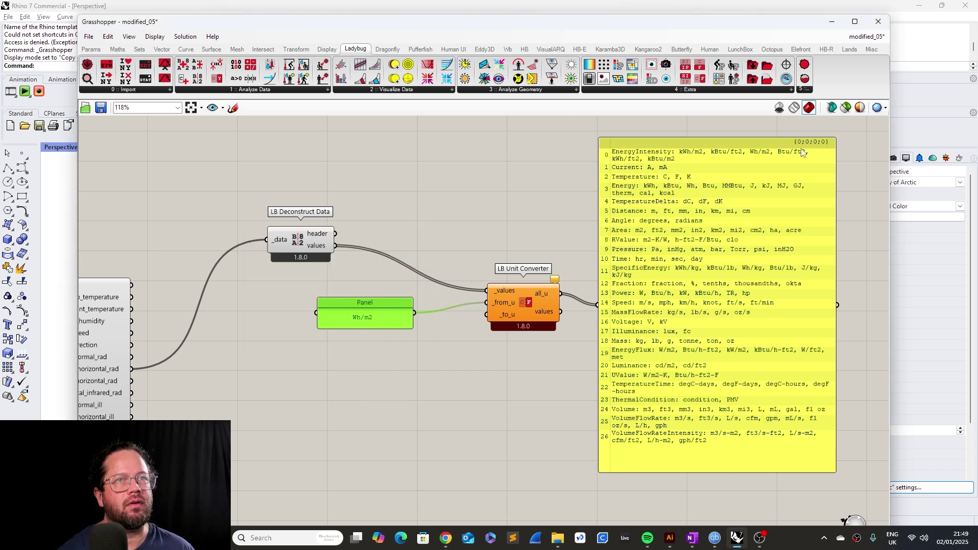
click(390, 344)
scroll(390, 345, down, 2)
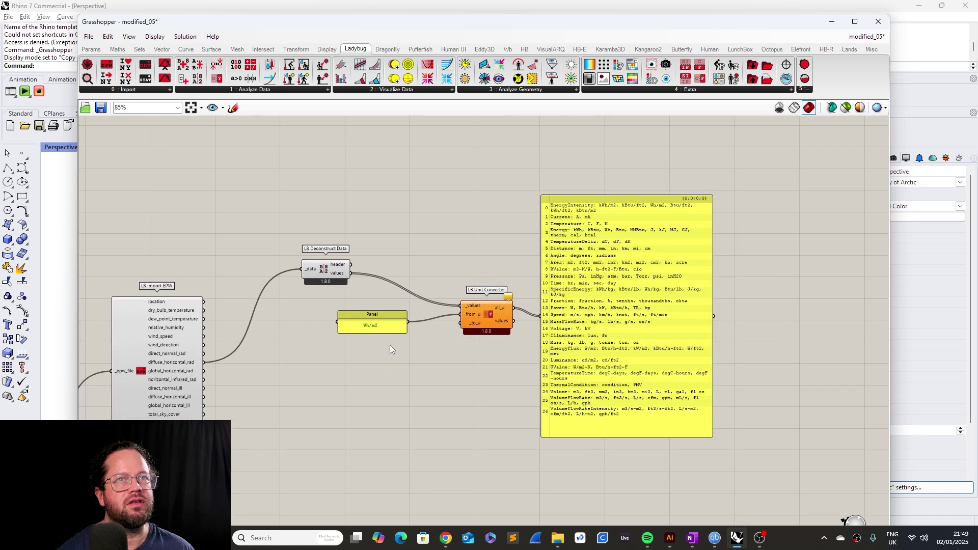
scroll(605, 284, up, 3)
drag(635, 176, 732, 164)
click(338, 405)
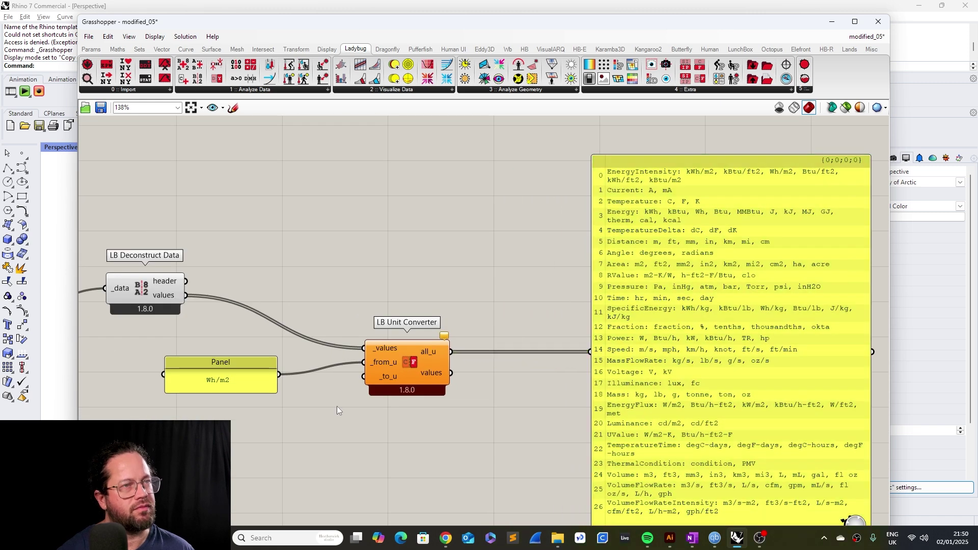
- Feed a second unit panel set to Btu/ft2 into _to_u of LB Unit Converter
click(236, 363)
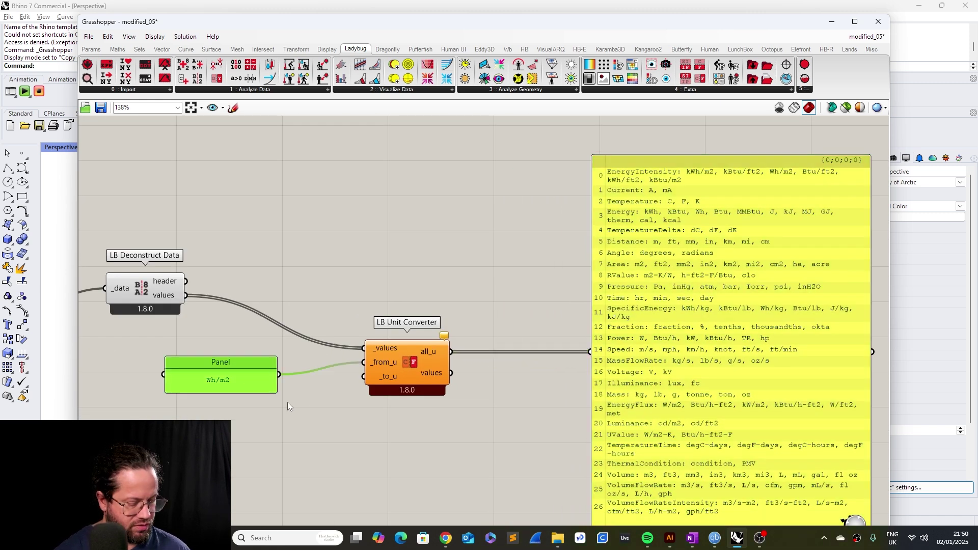
text(Byu/ft2)
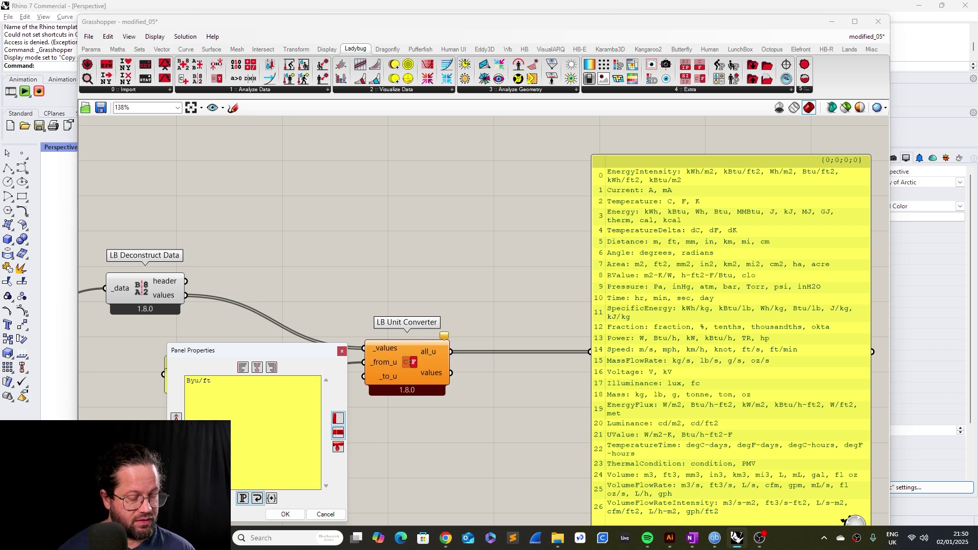
click(194, 380)
key(BackSpace)
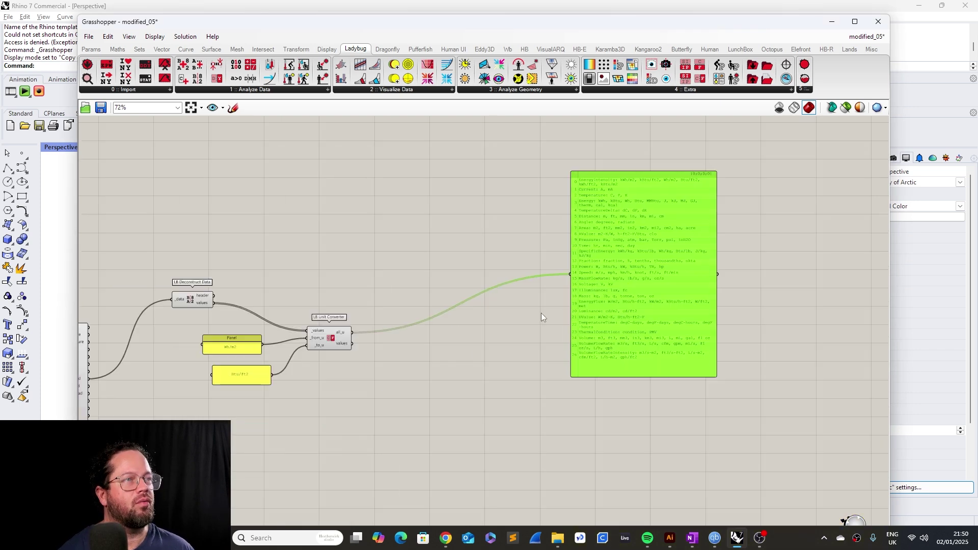
- Show the values output of LB Unit Converter in a copy of the Btu/ft2 panel and enlarge that panel
click(541, 313)
scroll(387, 337, down, 2)
scroll(305, 354, up, 4)
double_click(495, 334)
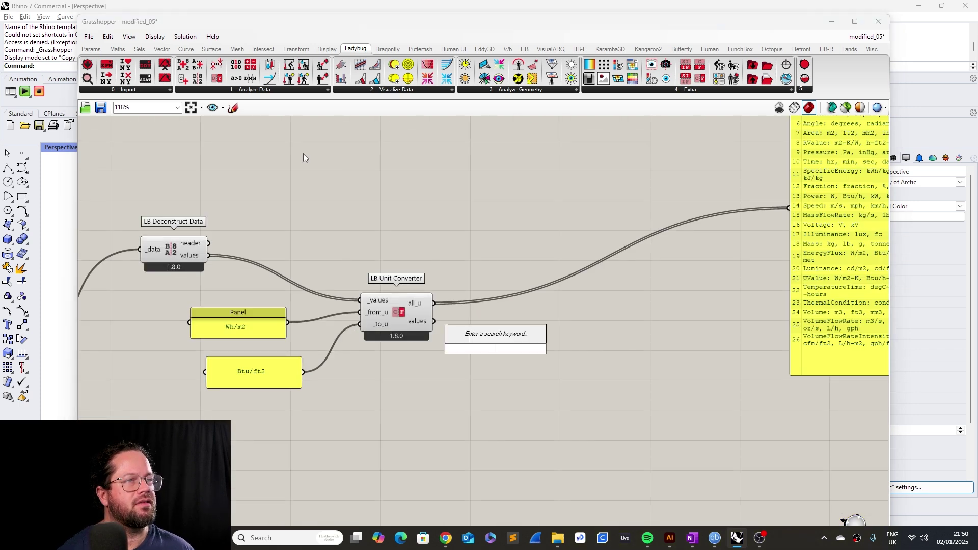
click(282, 360)
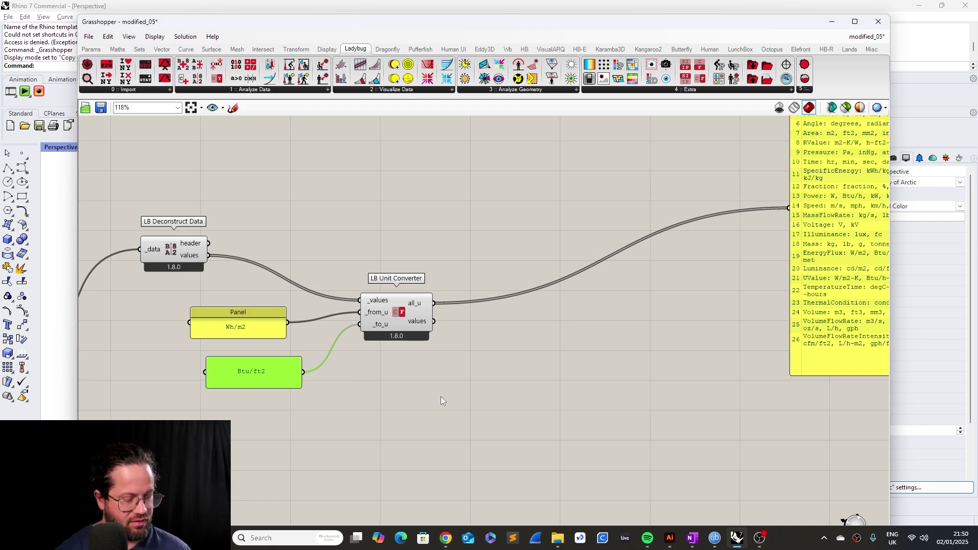
key(ctrl+c)
key(ctrl+v)
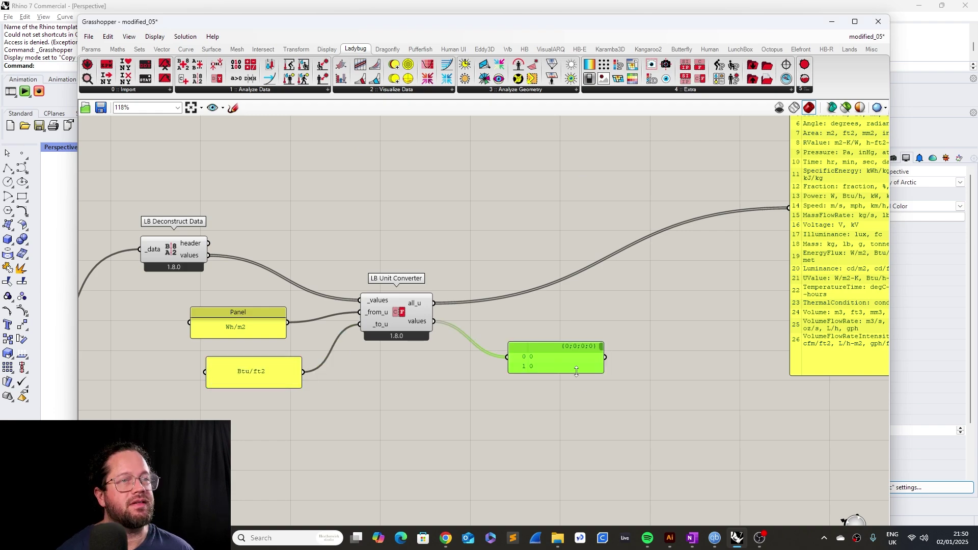
drag(576, 372, 577, 471)
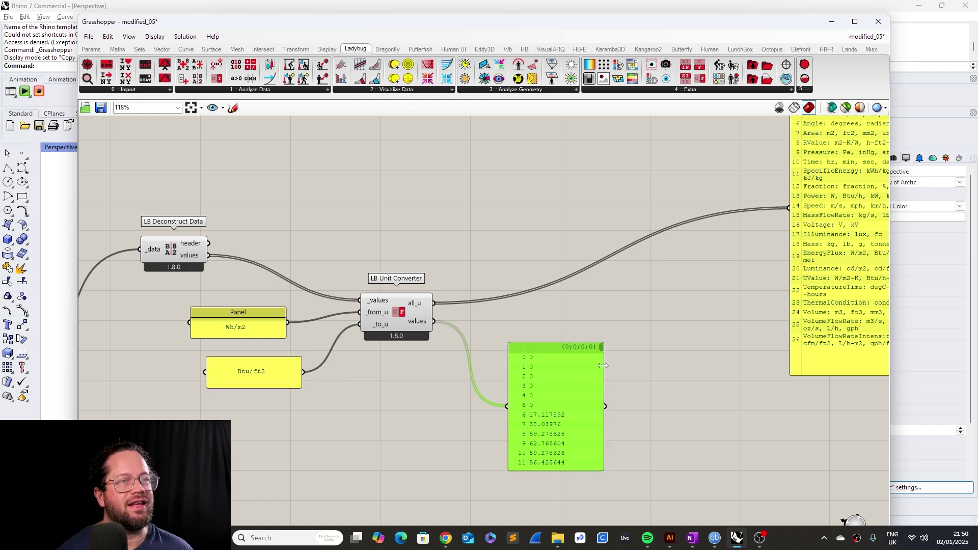
drag(603, 365, 743, 366)
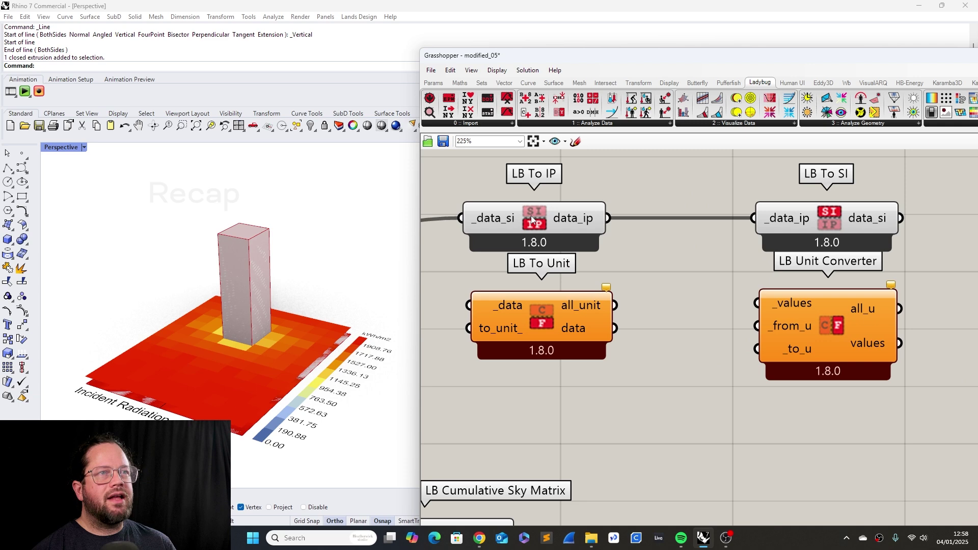
- Review the LB To IP, LB To SI and LB To Unit components, keeping LB To IP level with LB To SI
click(510, 217)
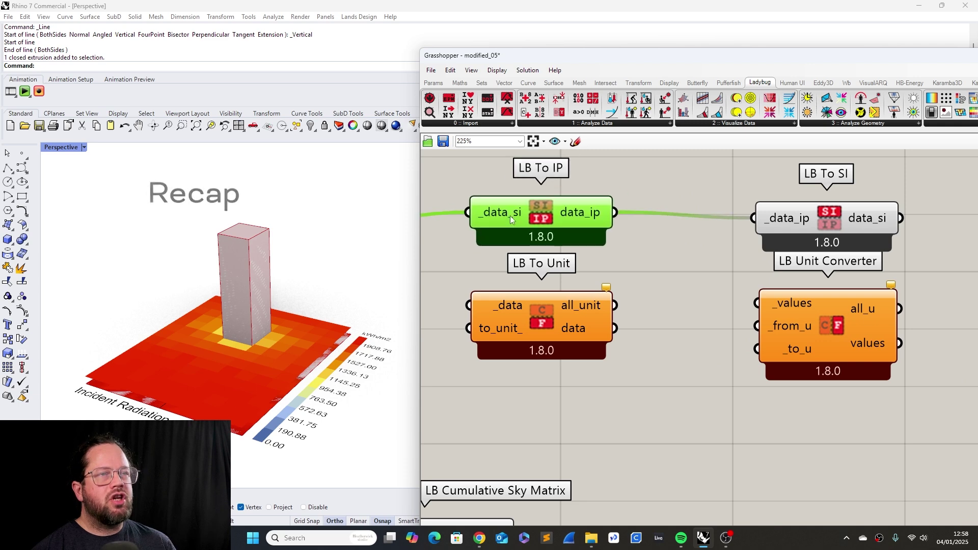
drag(510, 216, 508, 221)
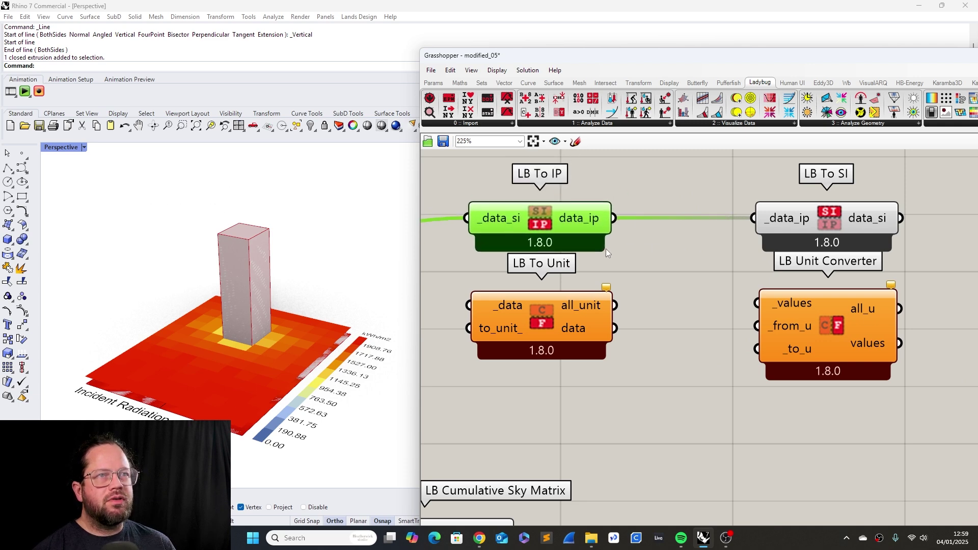
scroll(607, 252, down, 4)
scroll(657, 228, up, 4)
click(657, 227)
scroll(808, 265, down, 4)
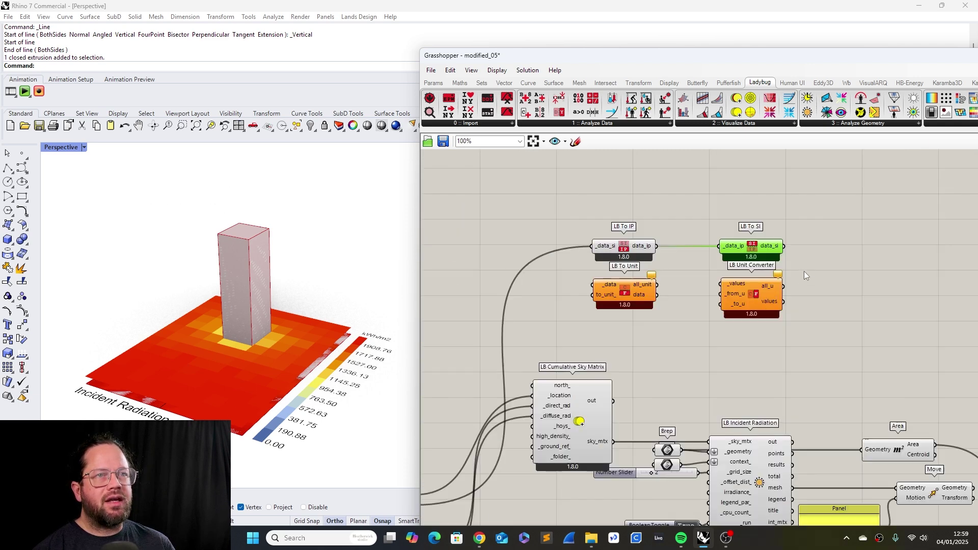
scroll(677, 291, up, 3)
click(665, 278)
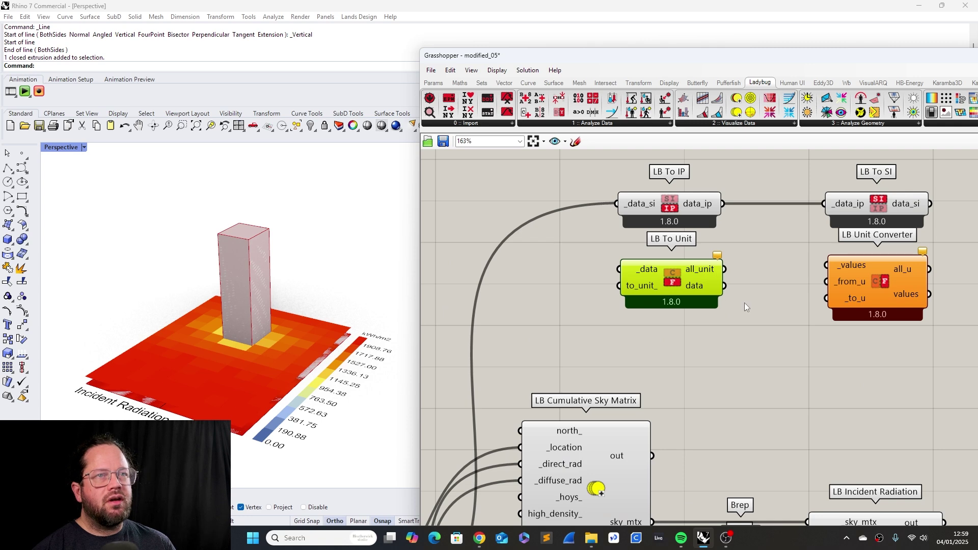
scroll(637, 295, down, 2)
- Examine the inputs and outputs of LB Unit Converter, including the possible units described for all_u
scroll(778, 284, up, 5)
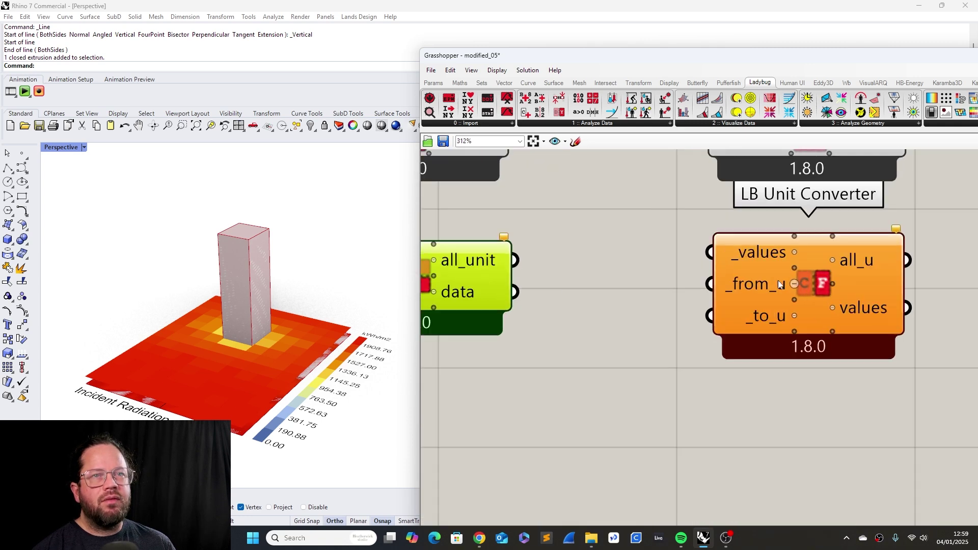
scroll(775, 277, down, 2)
scroll(731, 261, up, 3)
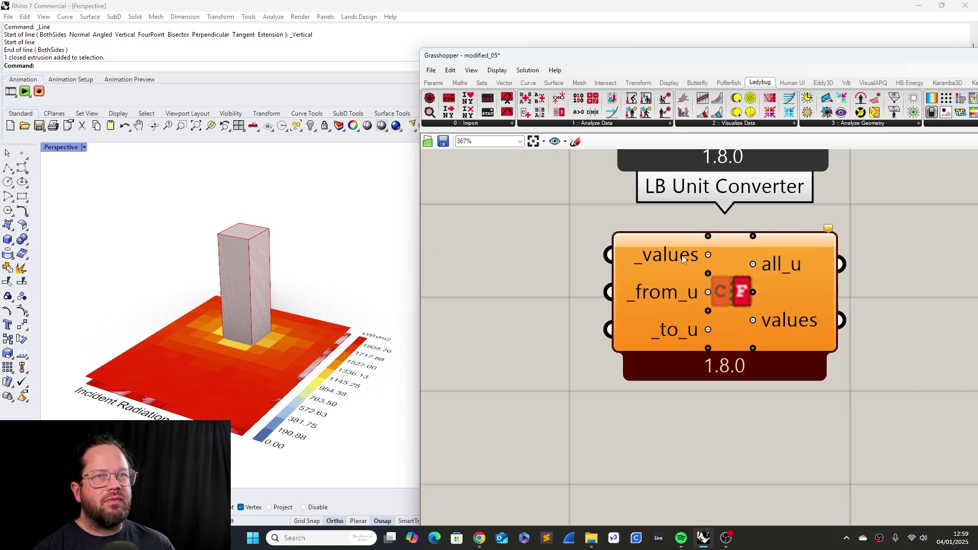
click(729, 257)
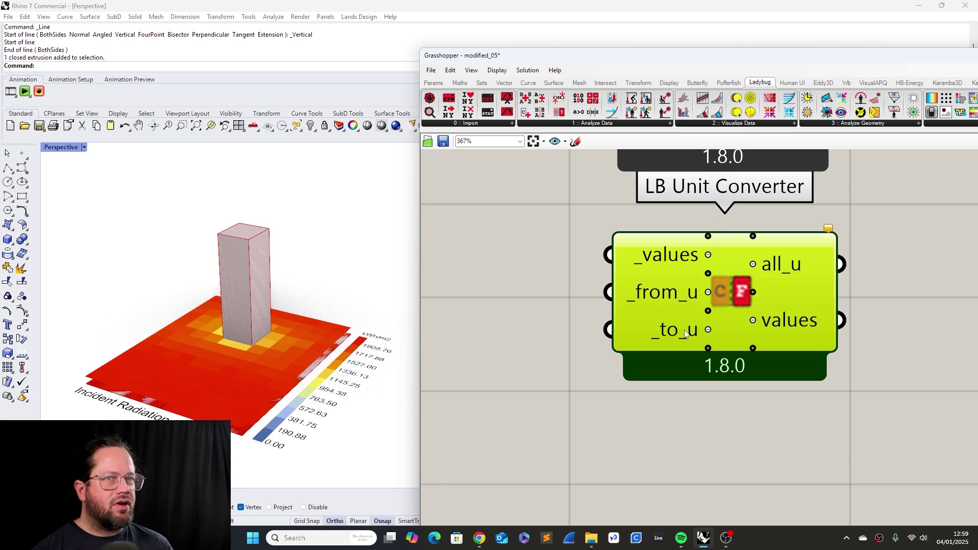
scroll(787, 341, down, 3)
mouse_move(756, 300)
mouse_down()
mouse_move(767, 324)
mouse_move(741, 296)
mouse_move(766, 292)
mouse_up()
scroll(729, 307, down, 5)
scroll(729, 307, up, 7)
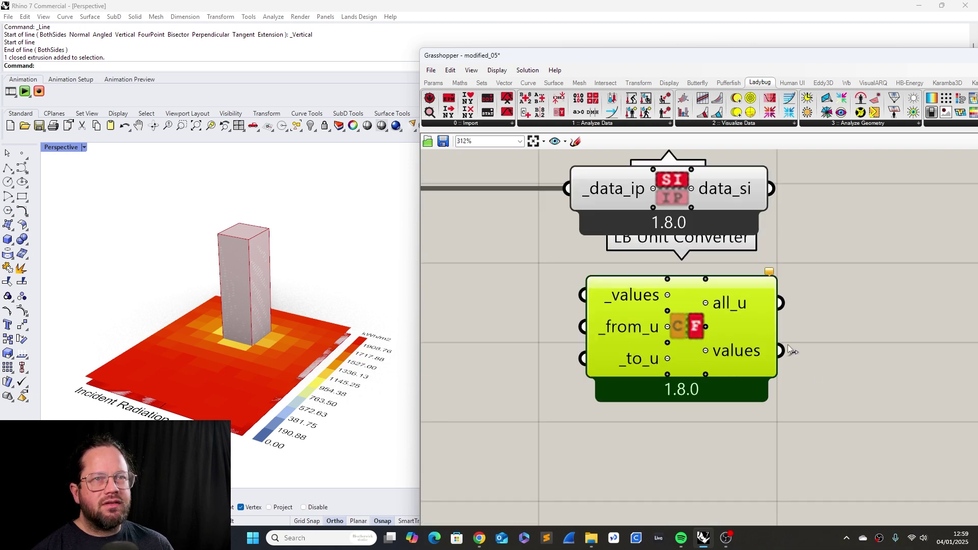
mouse_move(728, 304)
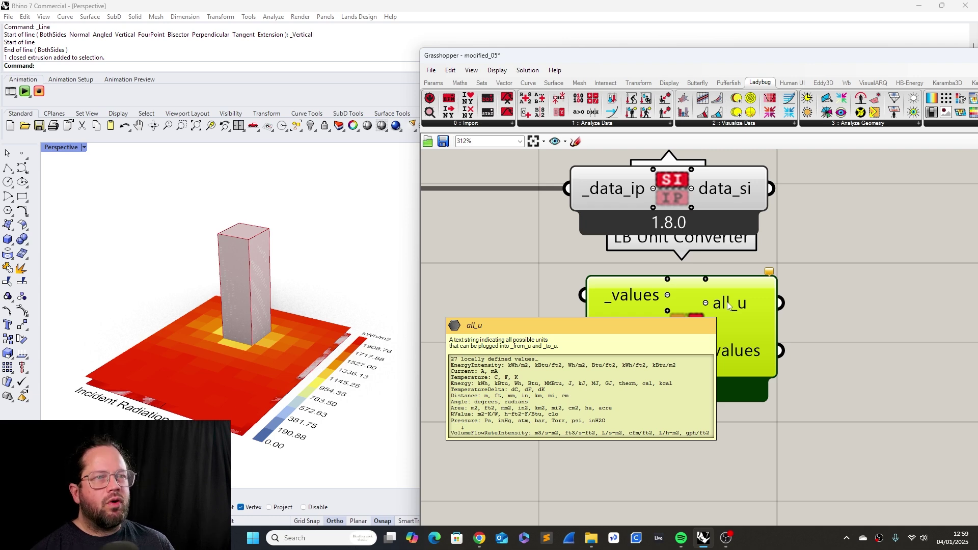
click(799, 326)
- Delete the leftover conversion components, sliders and panels beyond the Incident Radiation setup, with the Grasshopper window moved to expose its full ribbon
scroll(624, 309, down, 12)
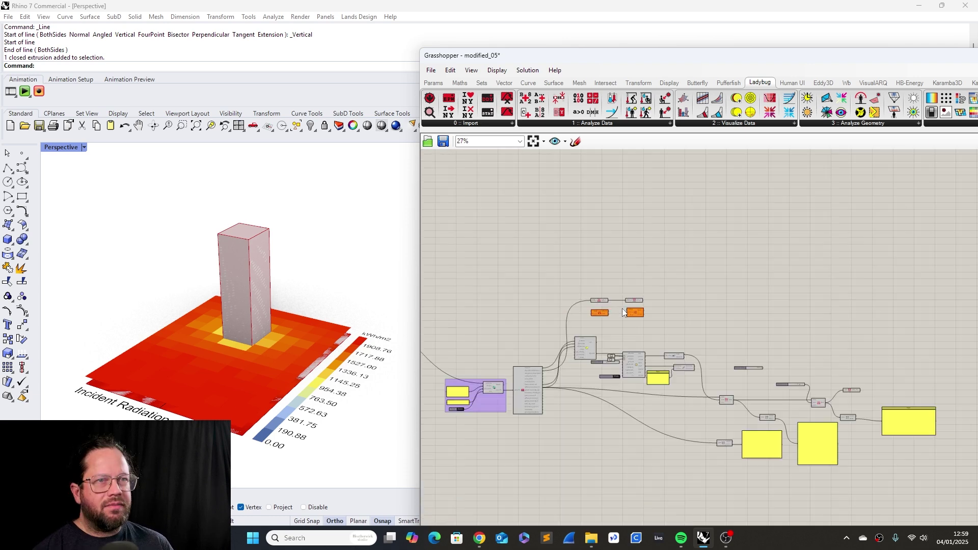
scroll(676, 359, up, 4)
scroll(662, 343, down, 3)
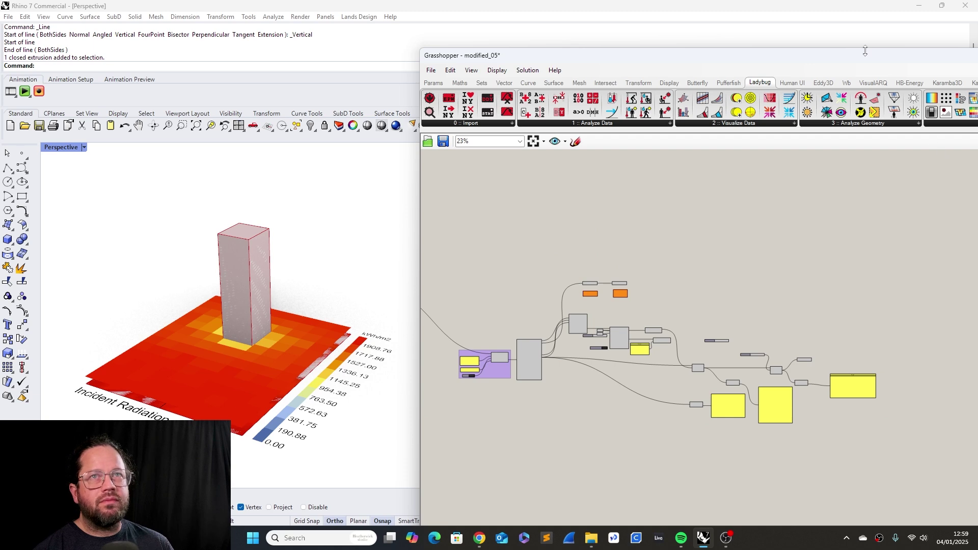
drag(864, 53, 590, 52)
click(754, 122)
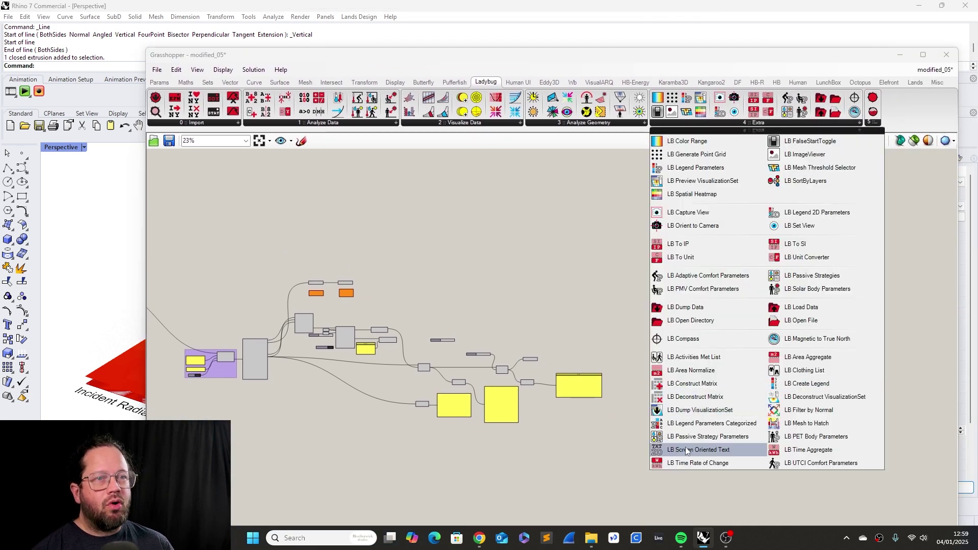
click(406, 417)
scroll(418, 433, up, 2)
drag(386, 233, 734, 436)
key(Delete)
- Place LB Area Normalize, LB Area Aggregate, LB Time Rate of Change and LB Time Aggregate below the Incident Radiation setup as two aligned pairs
scroll(464, 286, up, 4)
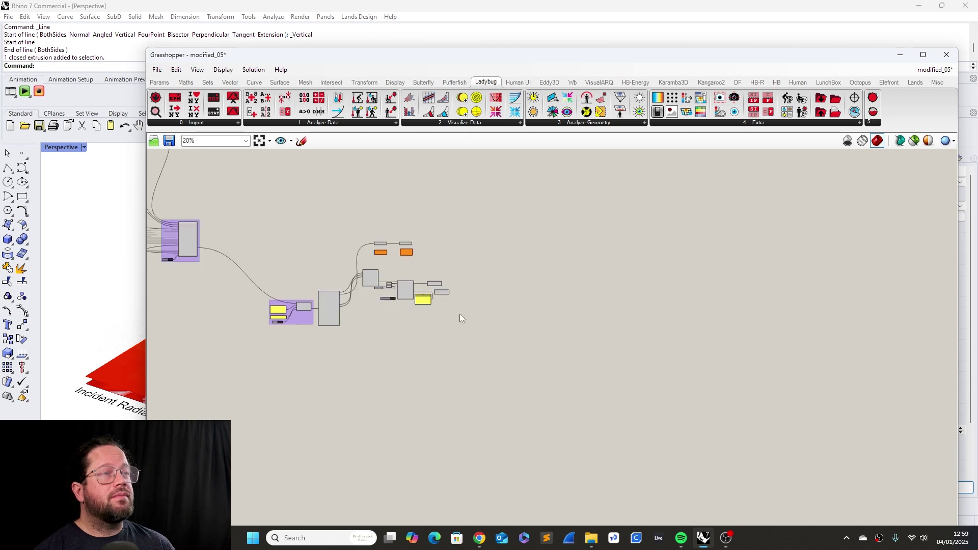
click(754, 123)
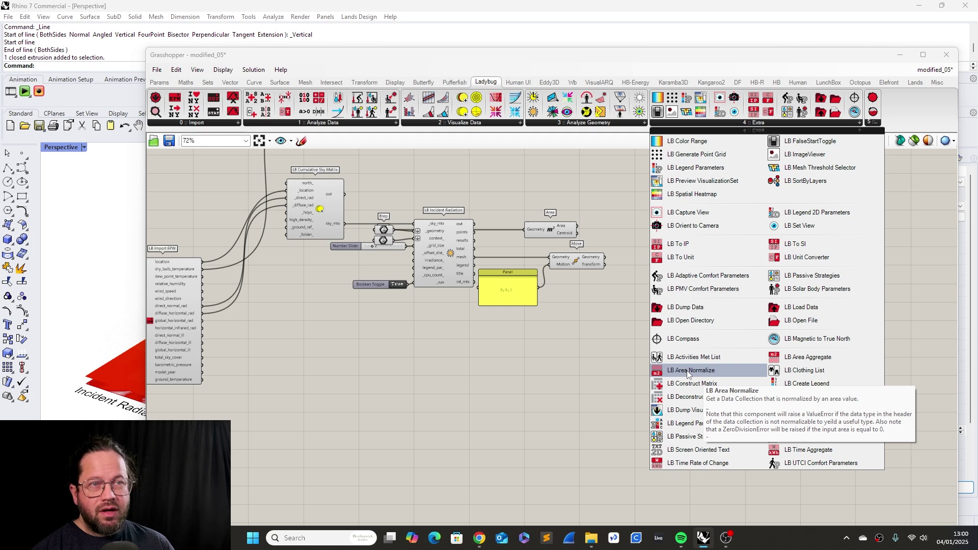
drag(687, 374, 554, 367)
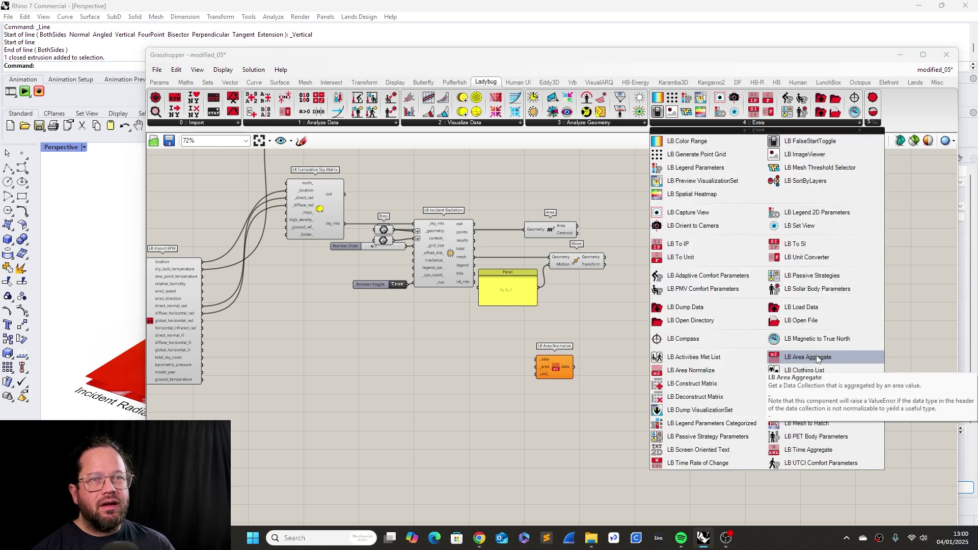
drag(817, 359, 650, 375)
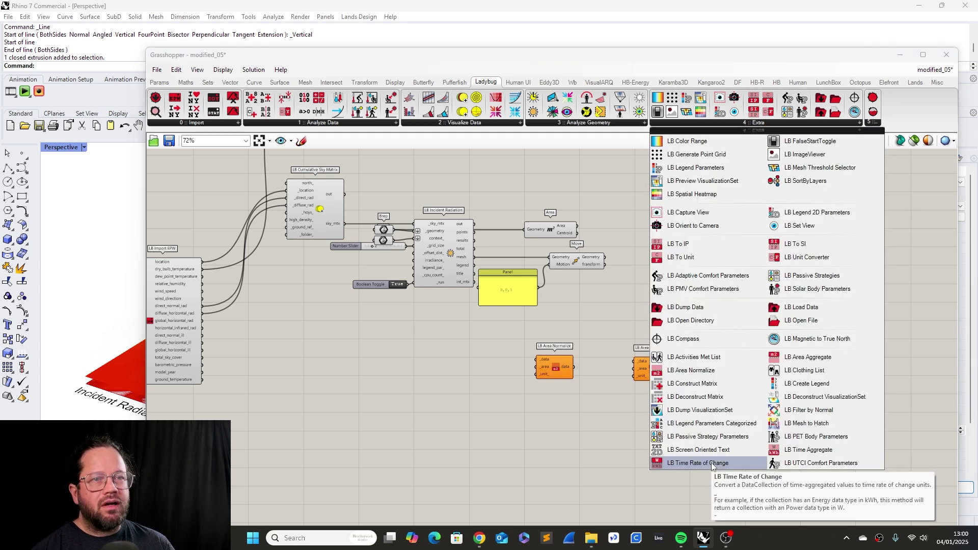
drag(712, 465, 559, 426)
click(783, 123)
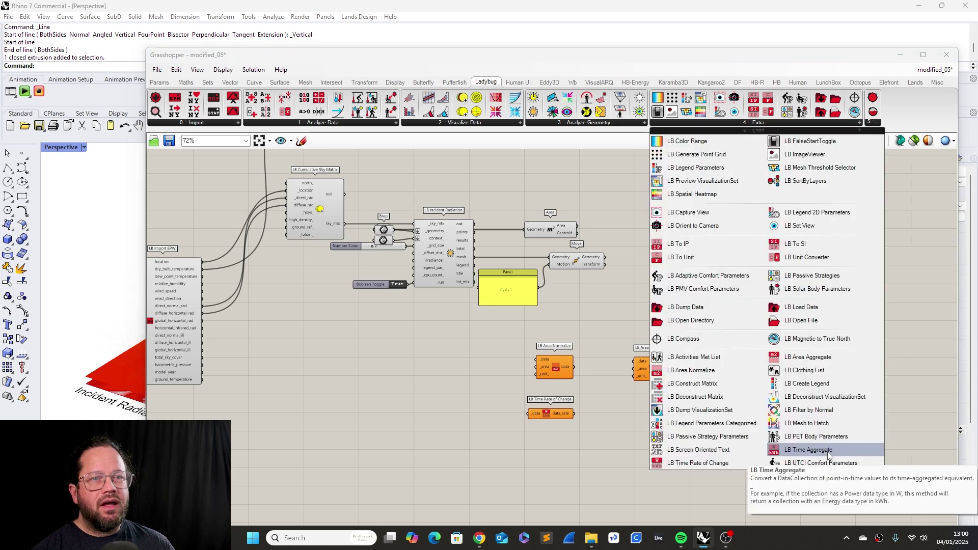
drag(828, 451, 644, 423)
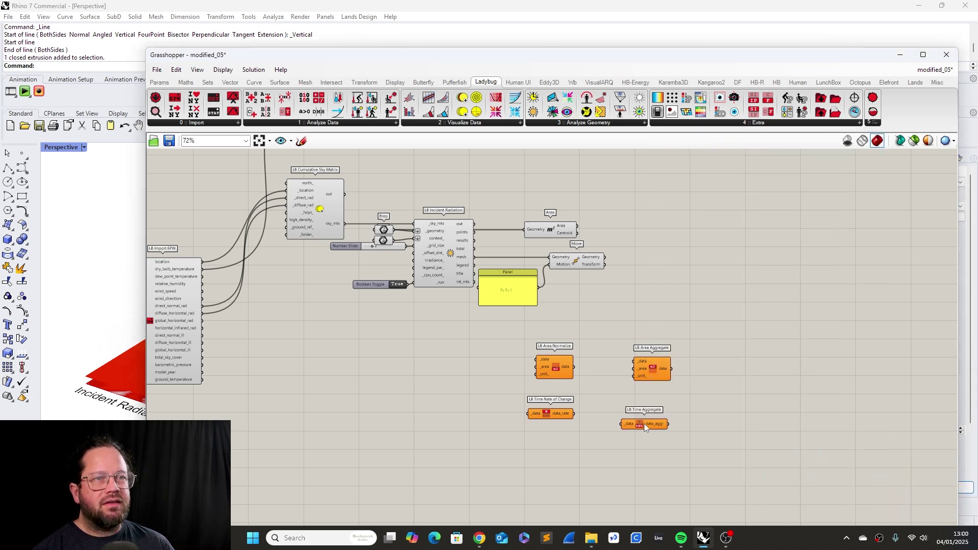
scroll(697, 358, up, 3)
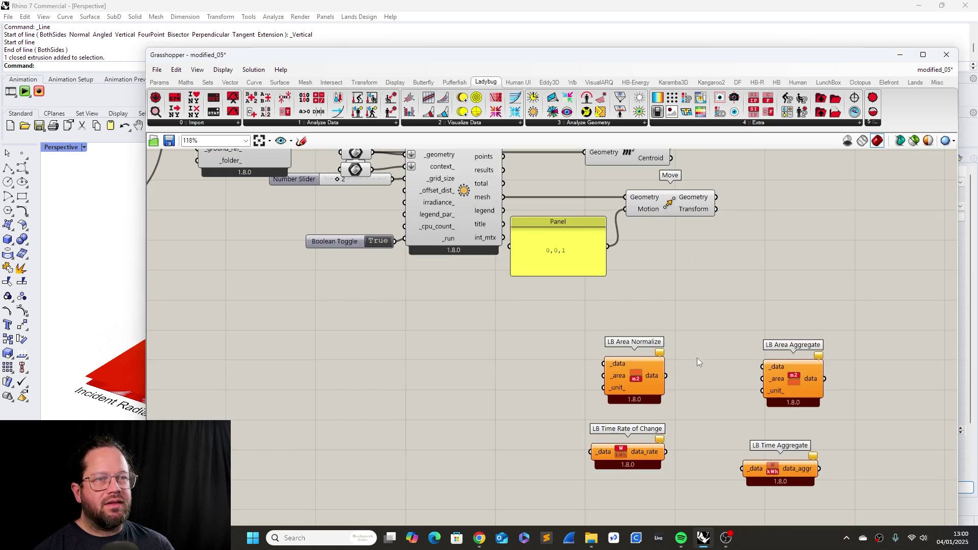
click(798, 475)
scroll(728, 356, down, 4)
scroll(713, 364, up, 3)
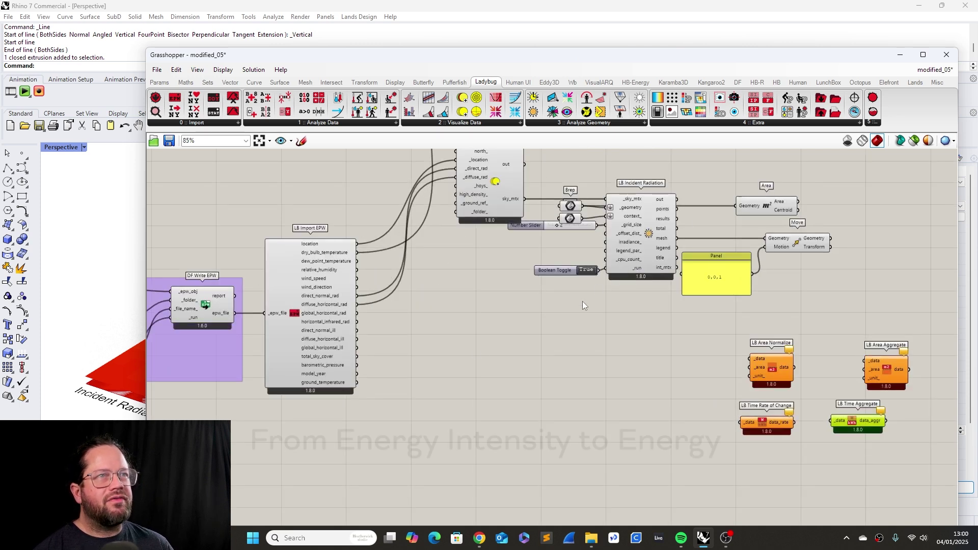
- Add a panel beside LB Import EPW, feed it from global_horizontal_rad and widen it to fit the data description
double_click(497, 317)
text(panel)
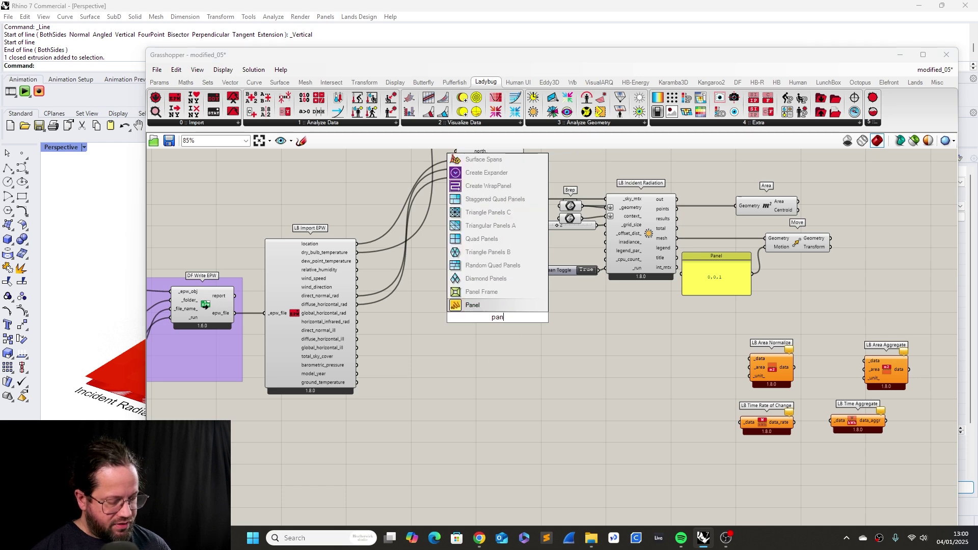
key(Return)
scroll(431, 338, up, 1)
scroll(430, 334, up, 1)
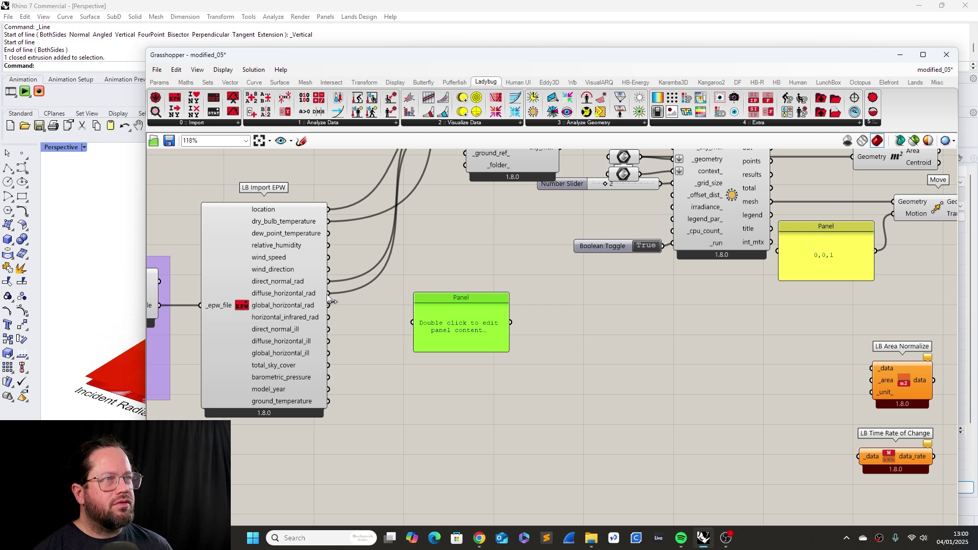
drag(329, 306, 412, 322)
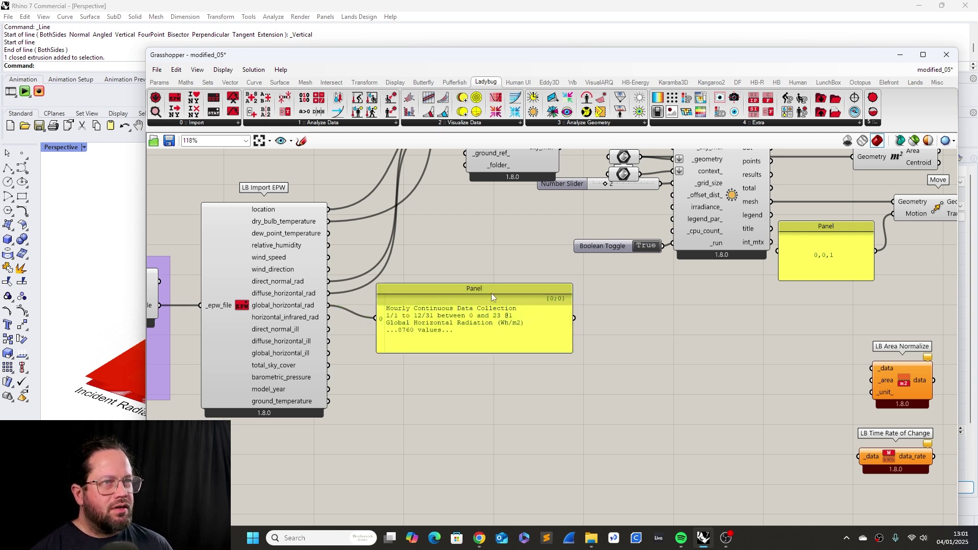
drag(491, 293, 491, 309)
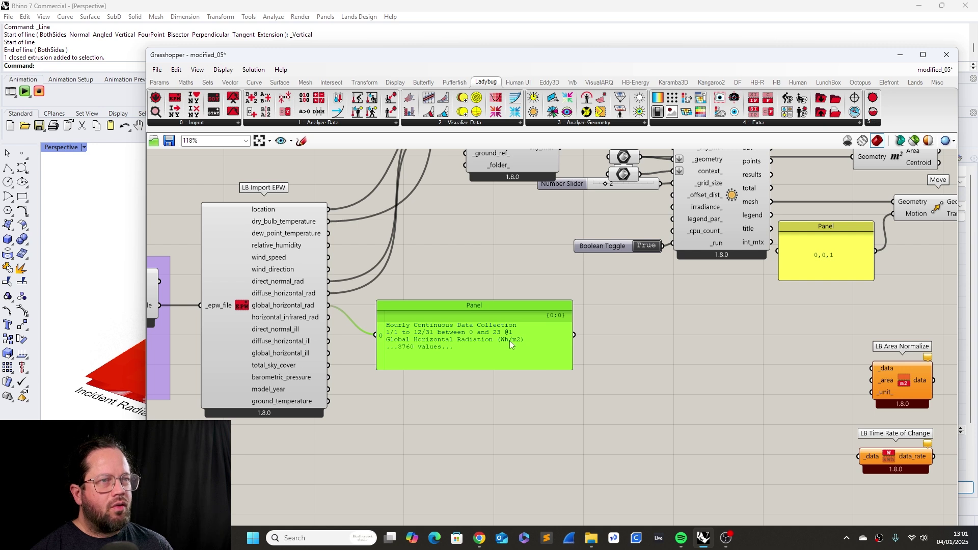
- Add LB Deconstruct Data below the radiation panel and feed its _data input from global_horizontal_rad
click(548, 399)
click(844, 235)
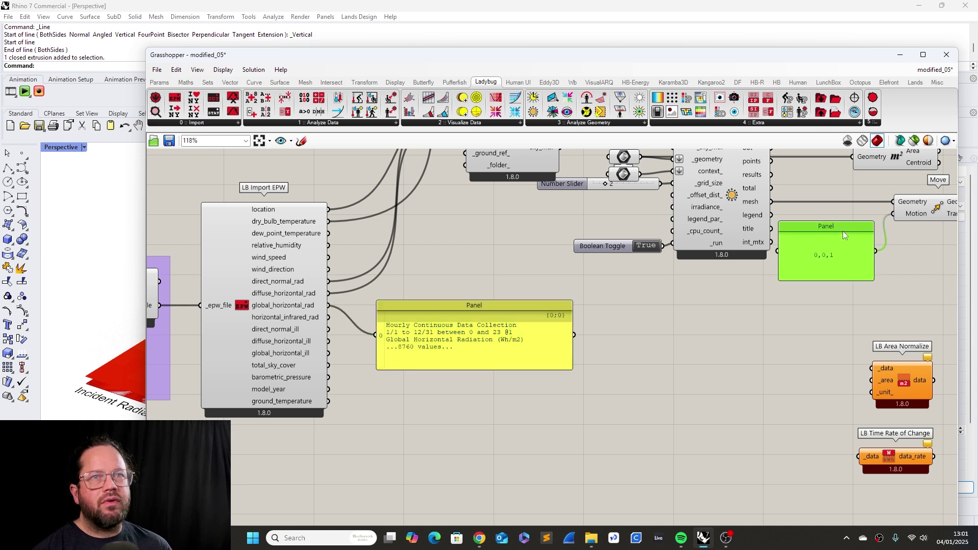
click(711, 333)
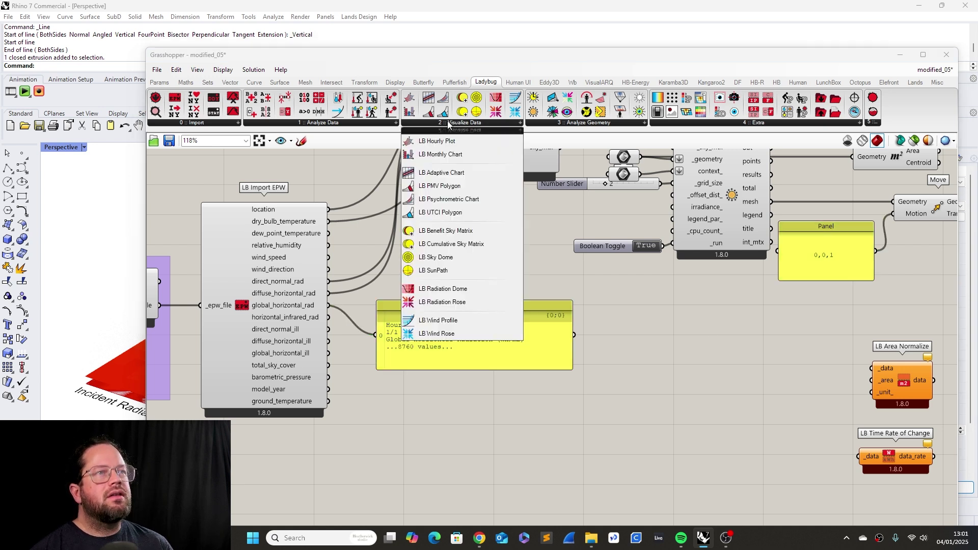
drag(523, 348, 537, 345)
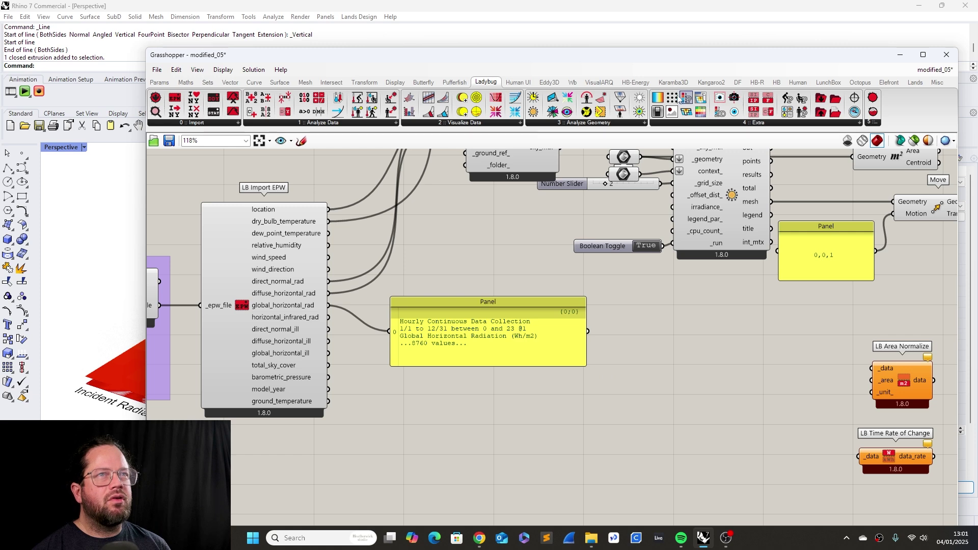
click(460, 125)
drag(416, 168, 493, 408)
drag(327, 305, 510, 442)
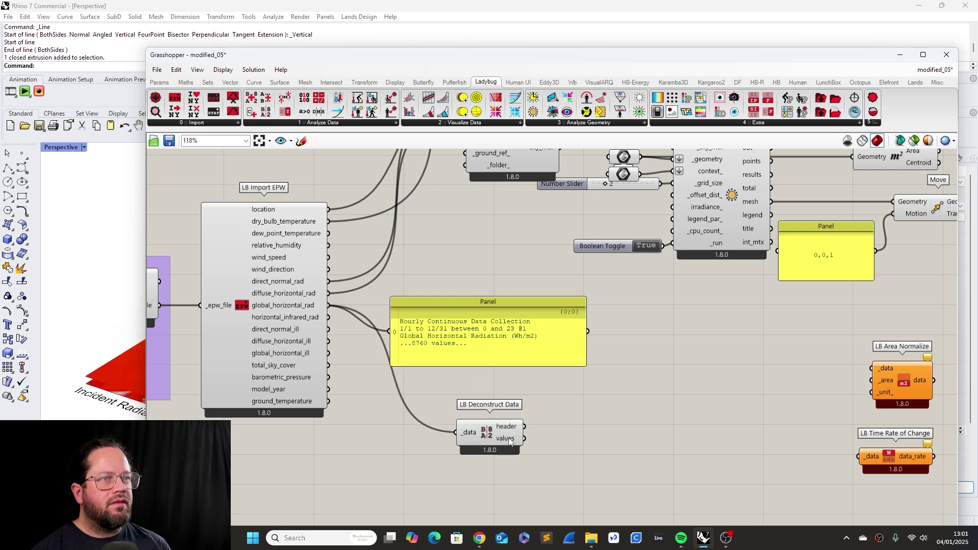
- Copy the global horizontal radiation panel, place the copy beside LB Deconstruct Data and connect it to the values output
click(510, 316)
key(ctrl+c)
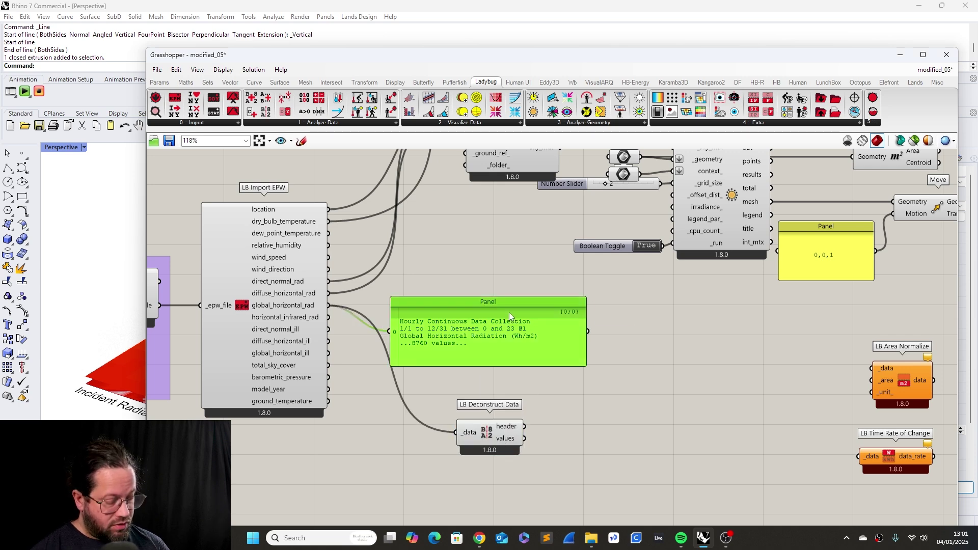
key(ctrl+v)
scroll(537, 300, down, 2)
drag(515, 334, 656, 380)
drag(529, 400, 583, 369)
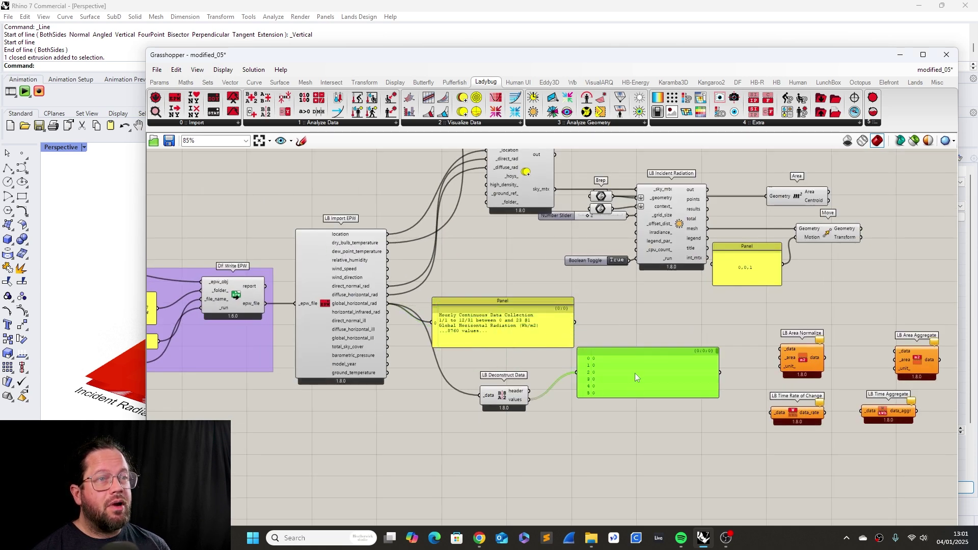
- Stretch the values panel taller to show more hourly radiation values and place it closer to LB Deconstruct Data
right_drag(649, 402, 640, 375)
drag(631, 371, 630, 474)
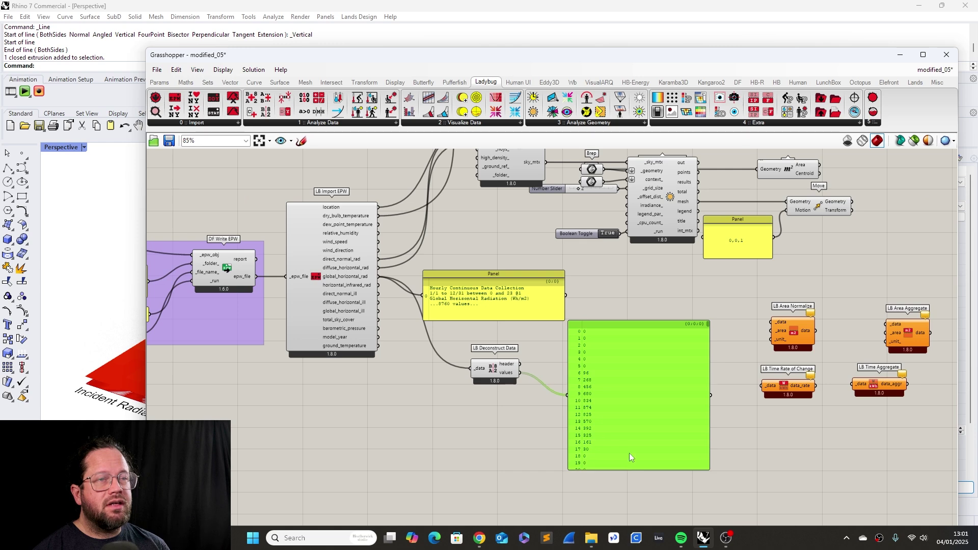
scroll(631, 435, up, 3)
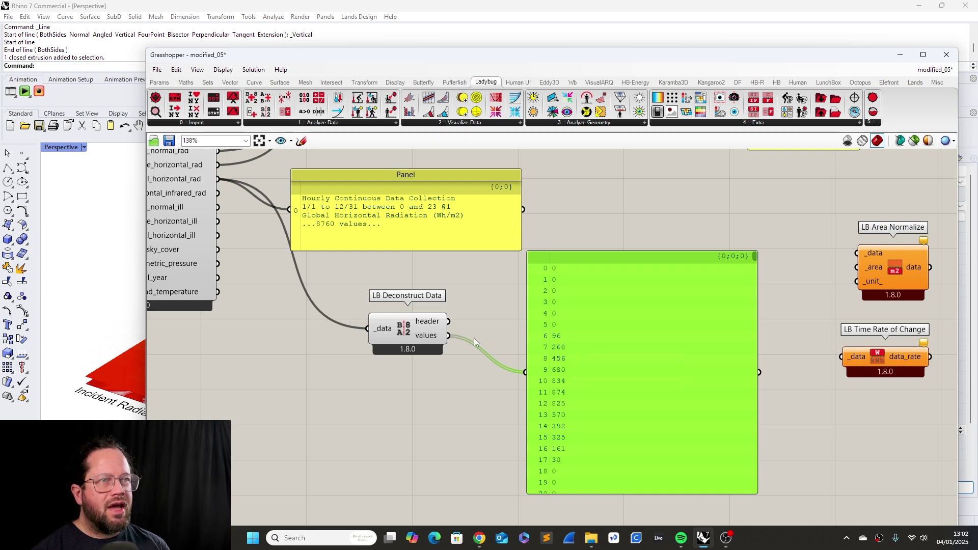
drag(421, 335, 423, 372)
scroll(438, 341, down, 1)
drag(587, 288, 551, 291)
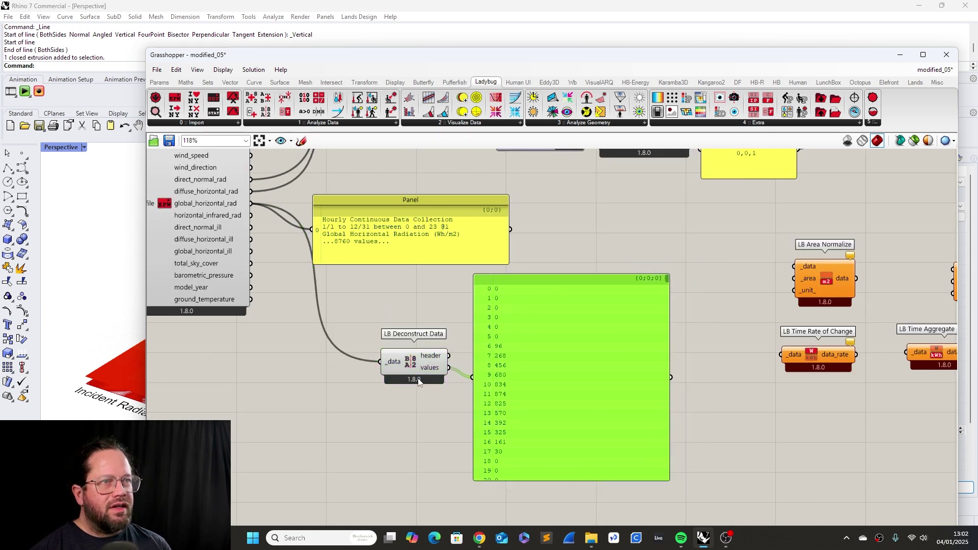
- Remove the global horizontal radiation description panel and rearrange LB Deconstruct Data and its values panel below the freed space
drag(420, 365, 414, 372)
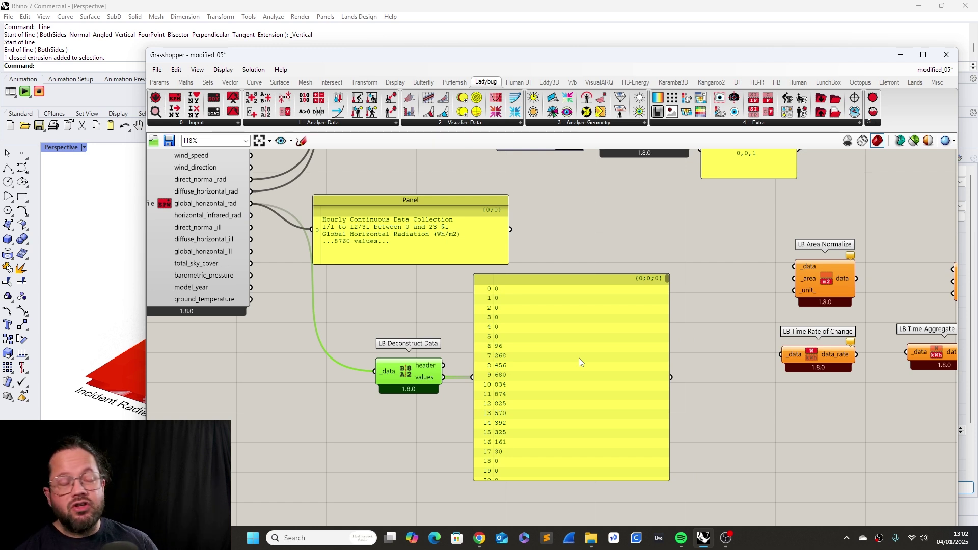
click(586, 246)
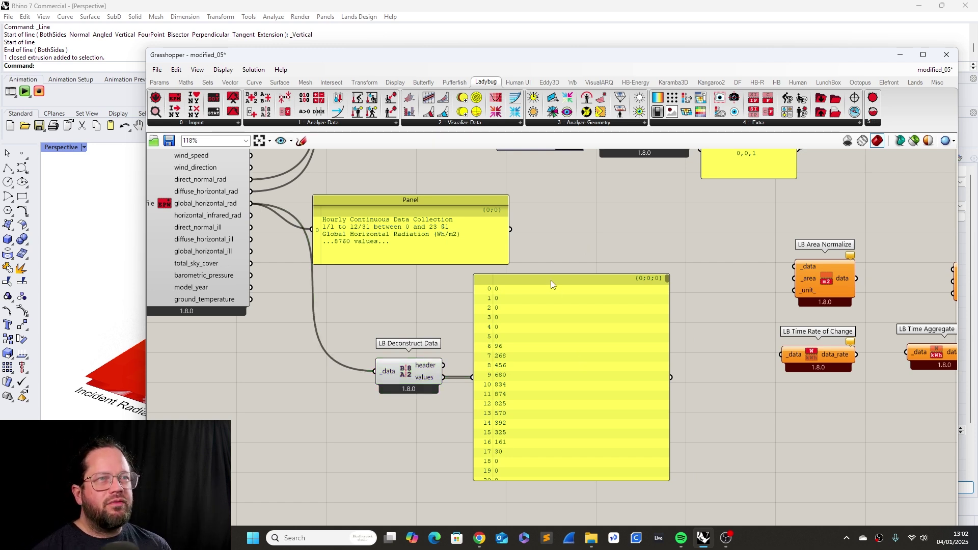
mouse_move(551, 280)
mouse_down()
mouse_move(591, 277)
mouse_move(562, 281)
mouse_up()
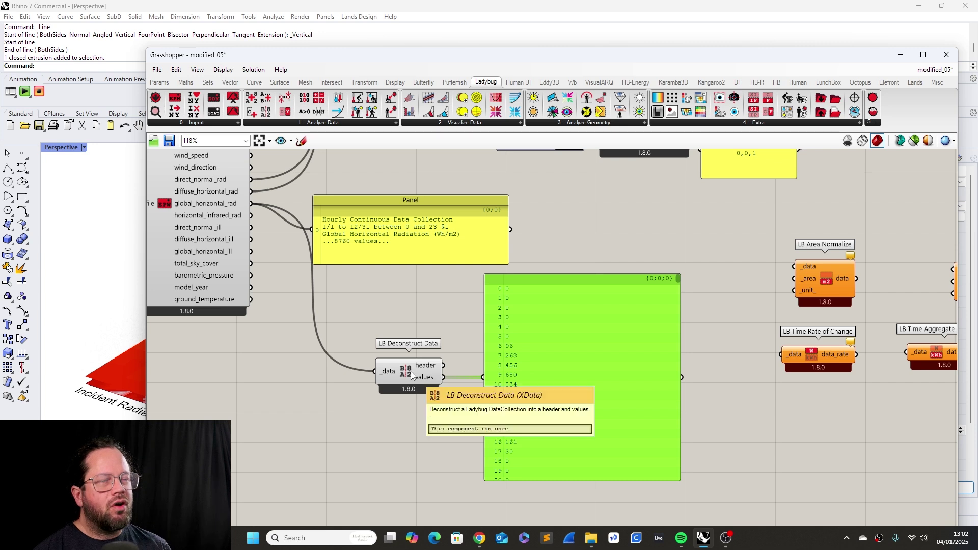
click(595, 271)
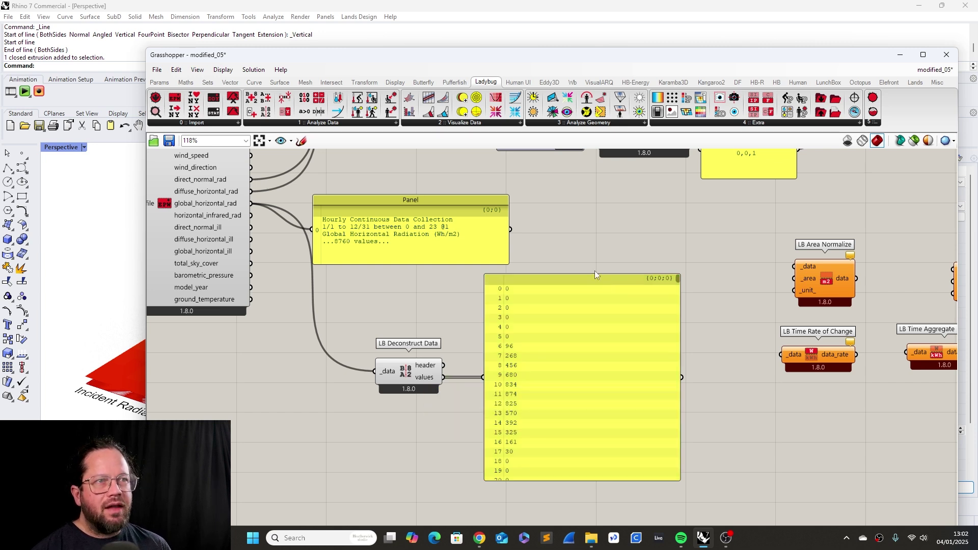
drag(415, 372, 418, 368)
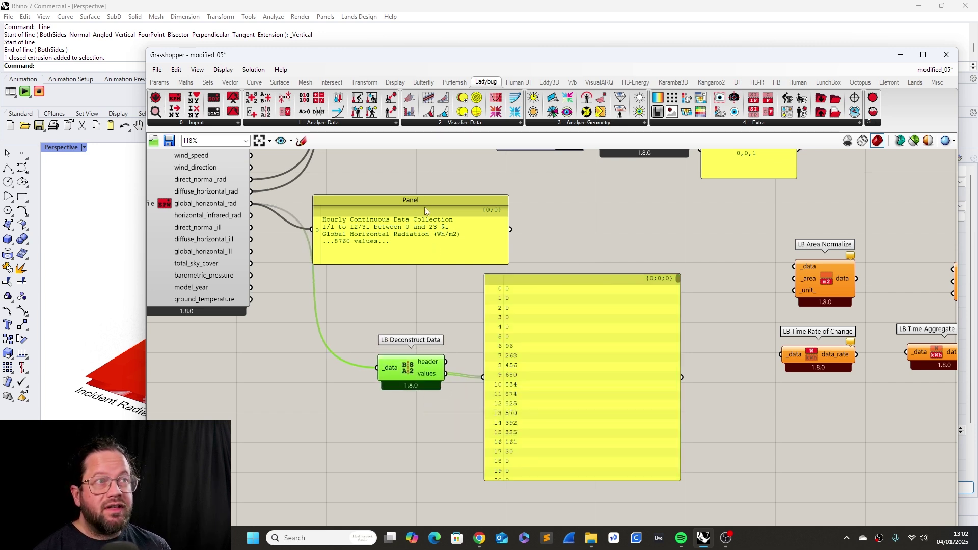
drag(425, 210, 448, 207)
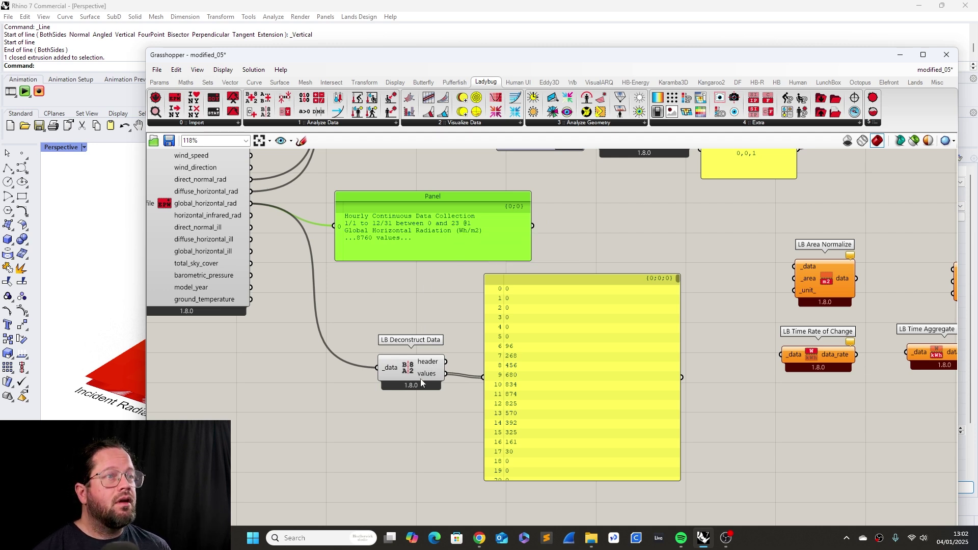
drag(418, 371, 378, 312)
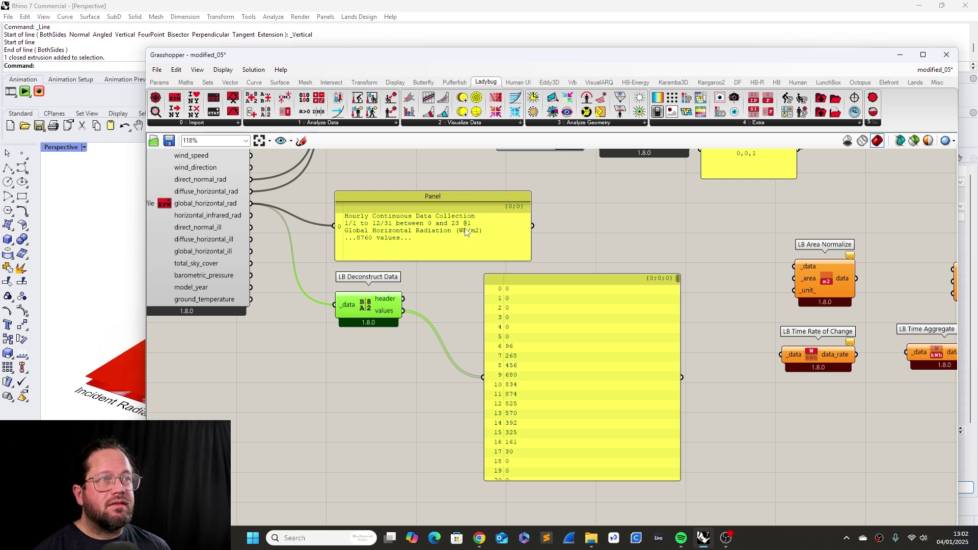
mouse_move(385, 306)
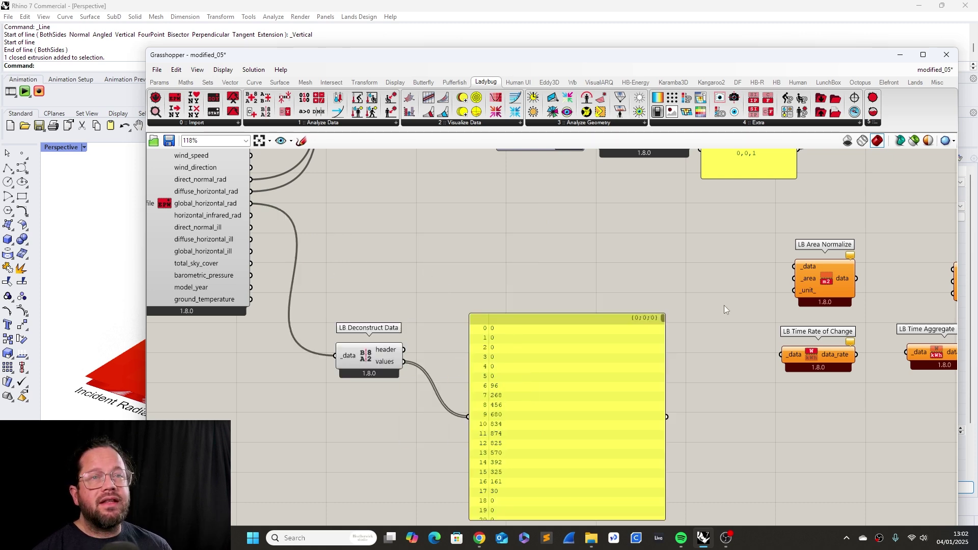
- Move LB Area Aggregate above the values panel and feed its _data input from global_horizontal_rad
scroll(723, 305, down, 2)
scroll(713, 307, up, 3)
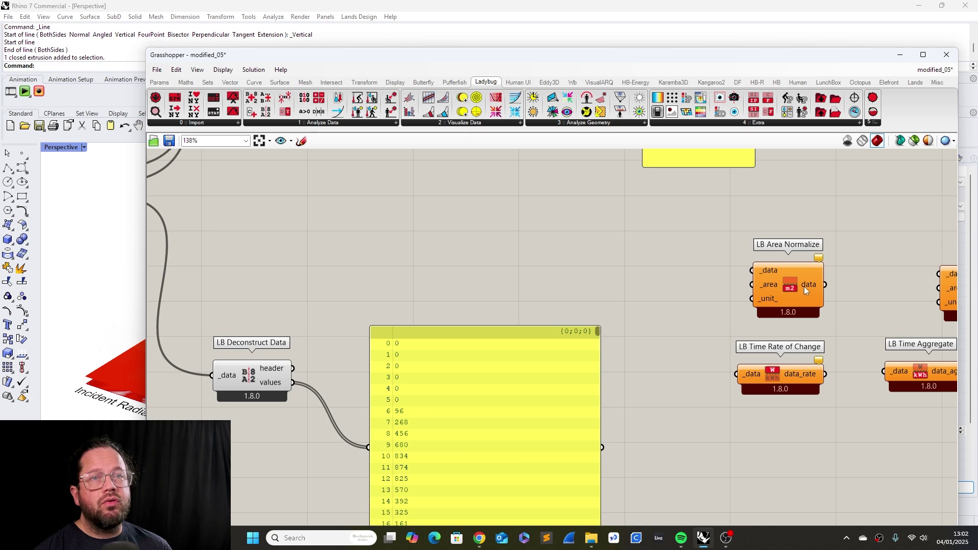
scroll(804, 286, down, 1)
right_drag(804, 286, 756, 286)
drag(902, 286, 429, 259)
scroll(505, 252, down, 1)
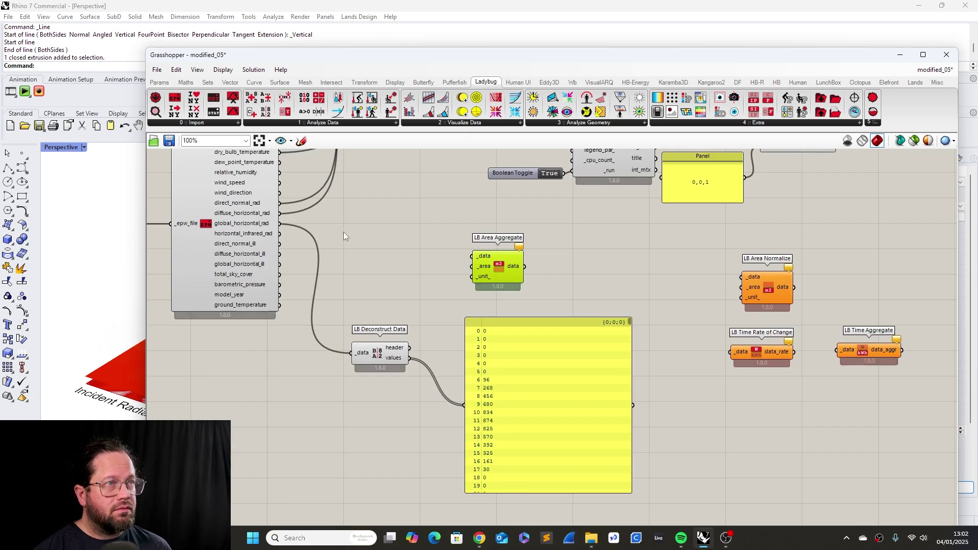
drag(279, 223, 472, 256)
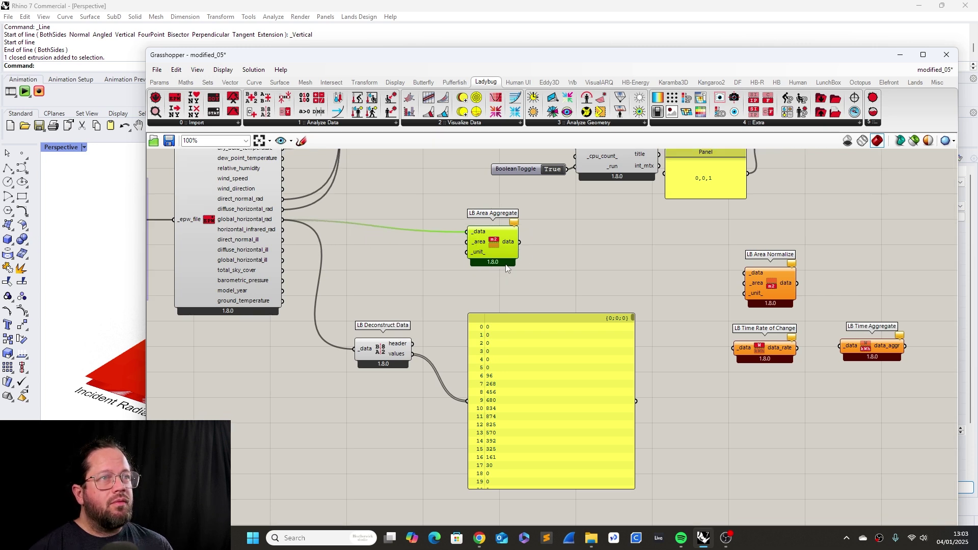
scroll(479, 249, up, 3)
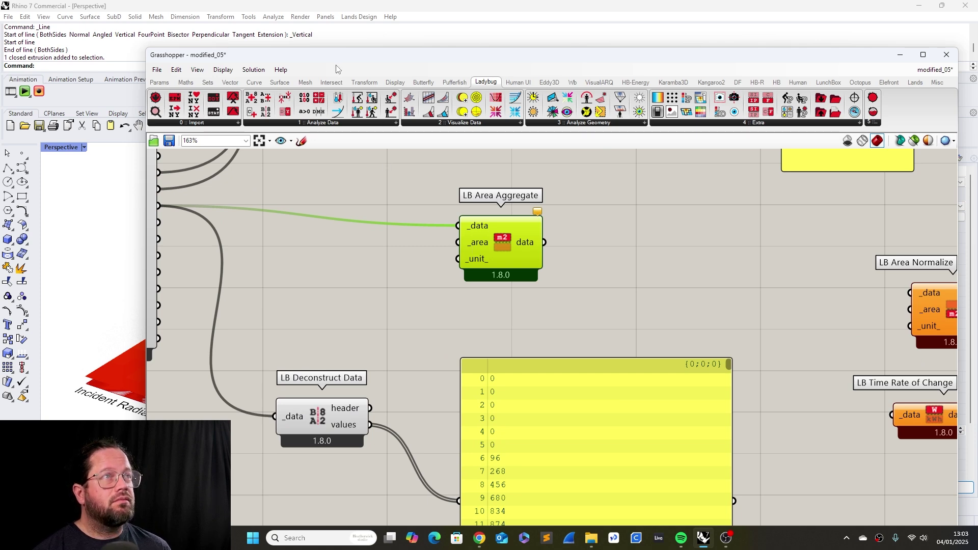
- Move the Grasshopper window aside to uncover the Rhino viewport and select the tower on the radiation surface
drag(398, 60, 527, 72)
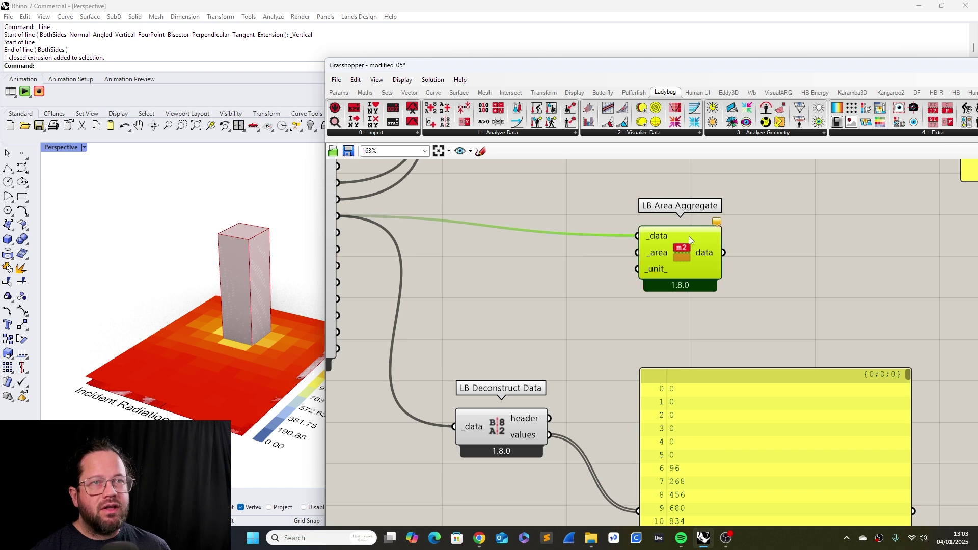
mouse_move(689, 236)
mouse_down()
mouse_move(709, 231)
mouse_move(668, 243)
mouse_move(680, 238)
mouse_up()
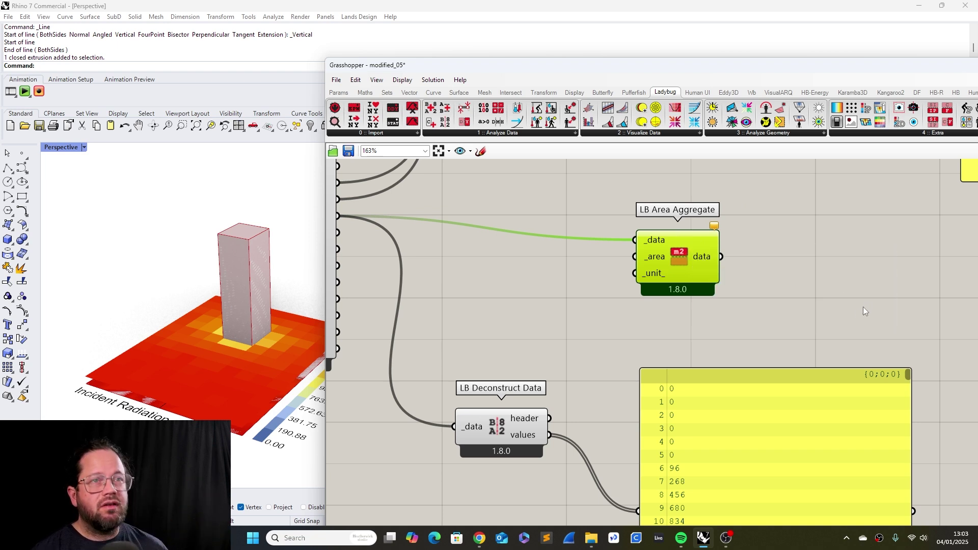
scroll(198, 343, down, 10)
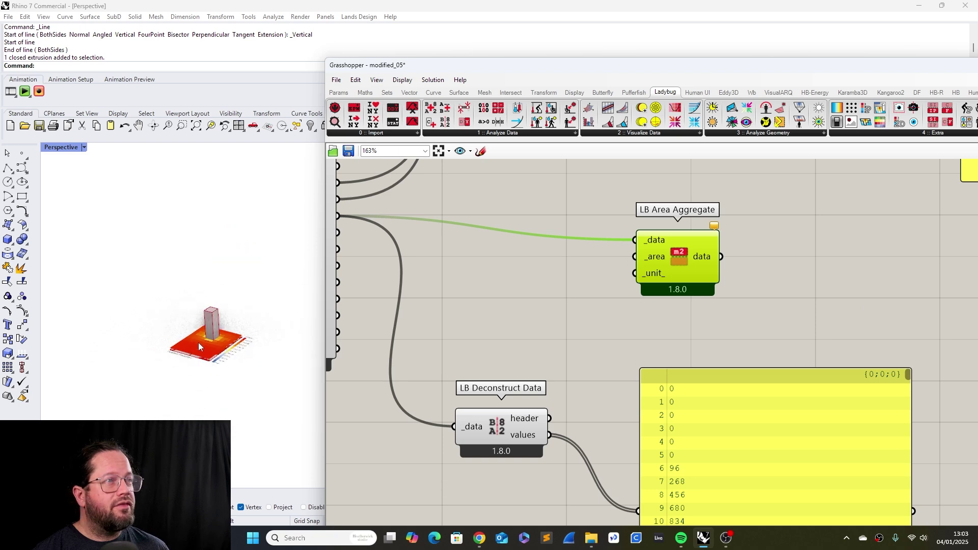
scroll(235, 333, up, 10)
scroll(285, 318, down, 2)
scroll(226, 323, up, 2)
click(207, 216)
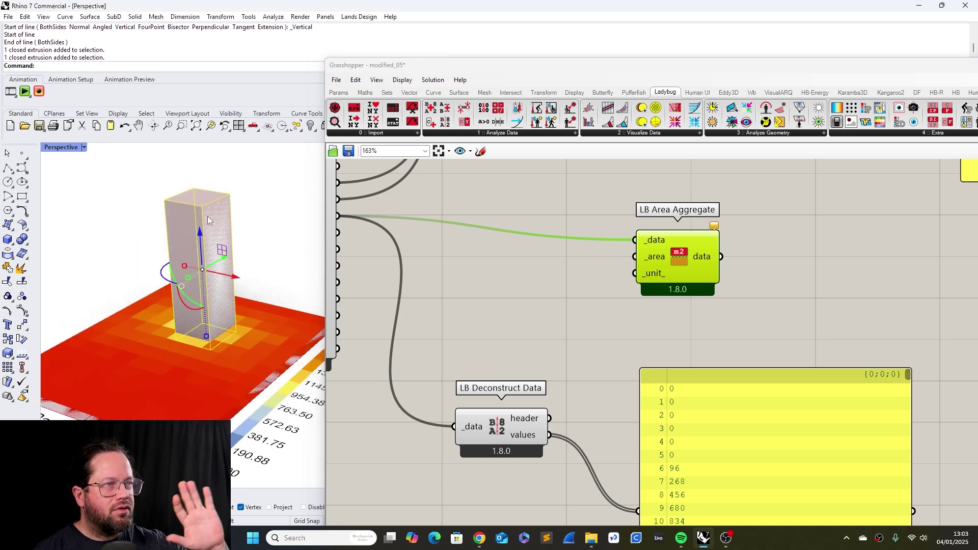
scroll(216, 400, down, 2)
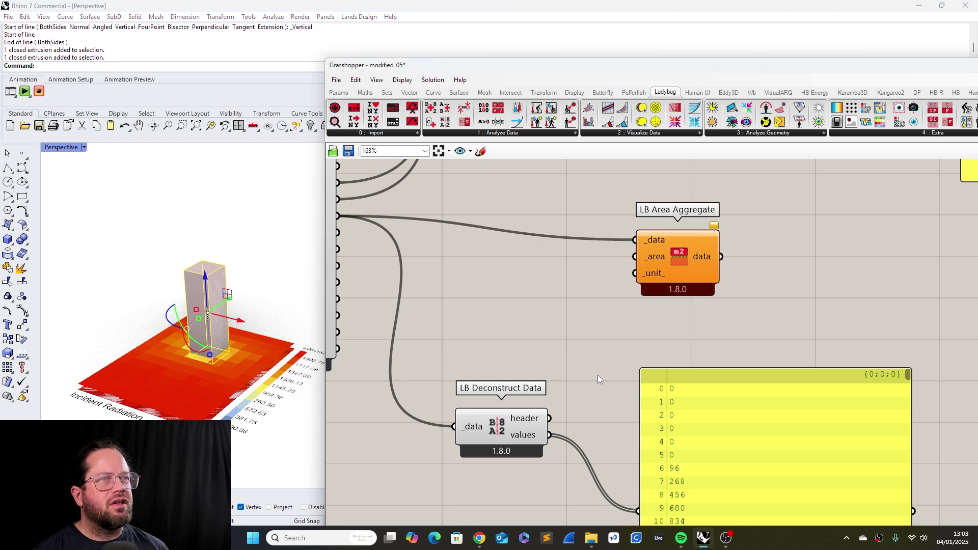
- Move the Area component and the Brep feeding it from the Incident Radiation setup to just above LB Area Aggregate
scroll(560, 389, down, 4)
scroll(601, 324, up, 6)
scroll(589, 292, down, 7)
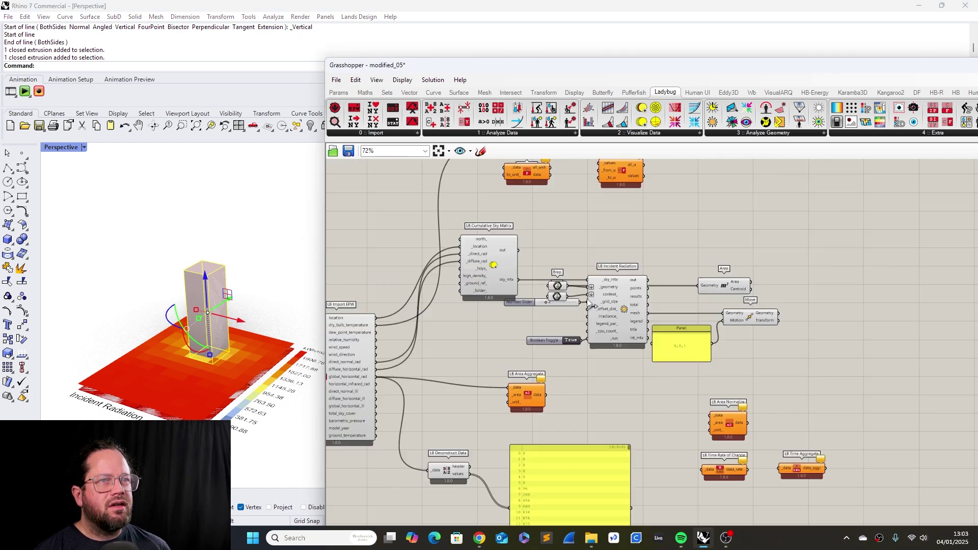
scroll(538, 315, up, 2)
scroll(577, 302, down, 2)
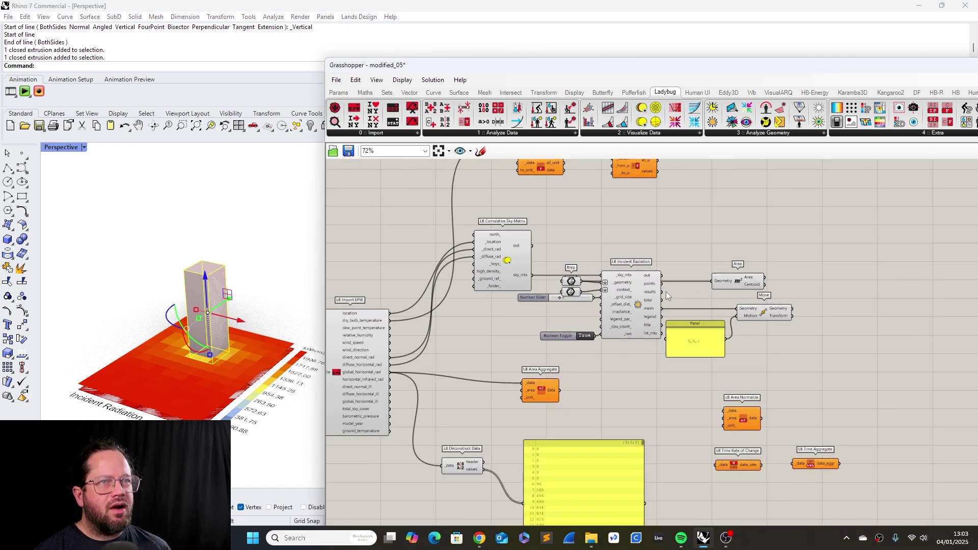
drag(732, 282, 515, 336)
scroll(515, 337, up, 4)
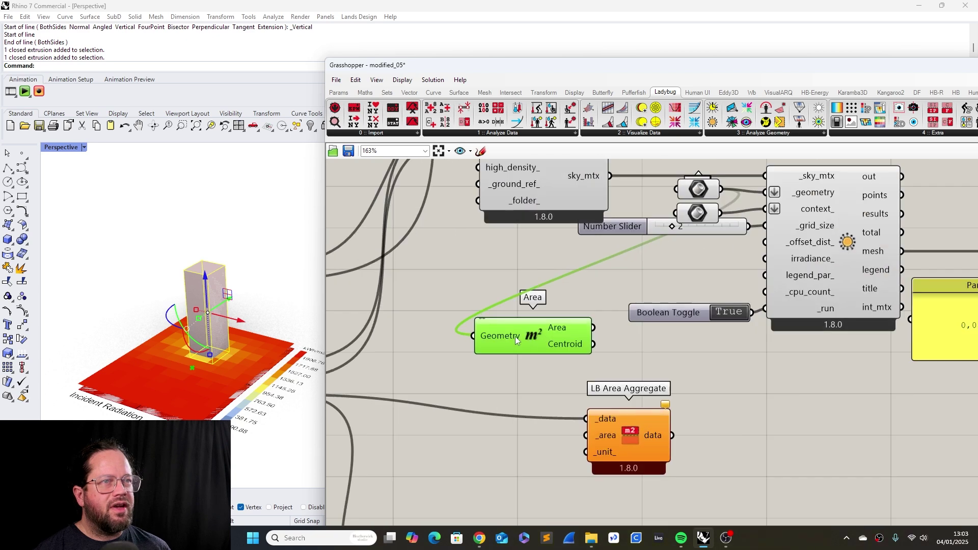
scroll(515, 336, down, 2)
drag(647, 230, 461, 304)
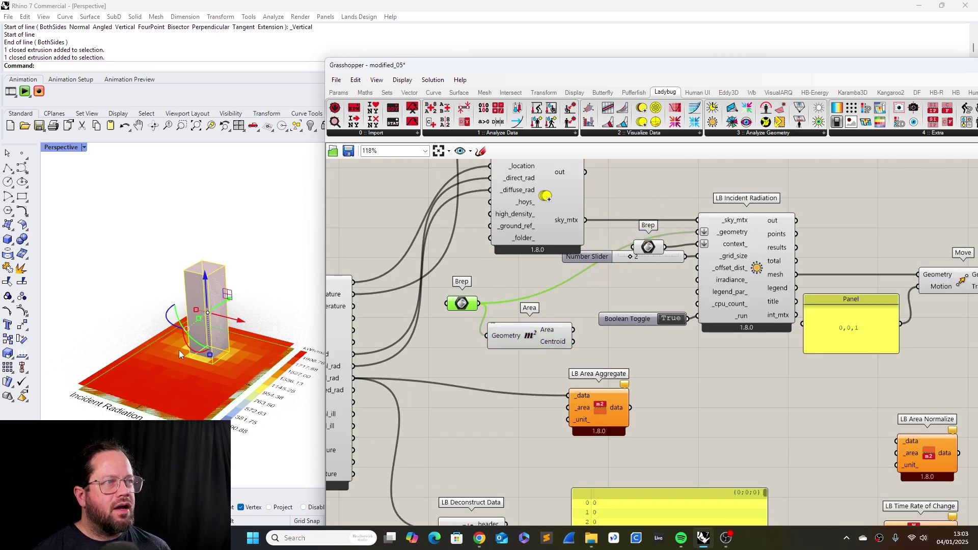
- Turn off the preview of LB Incident Radiation and Move, and select the flat ground surface in the Rhino viewport
right_click(760, 243)
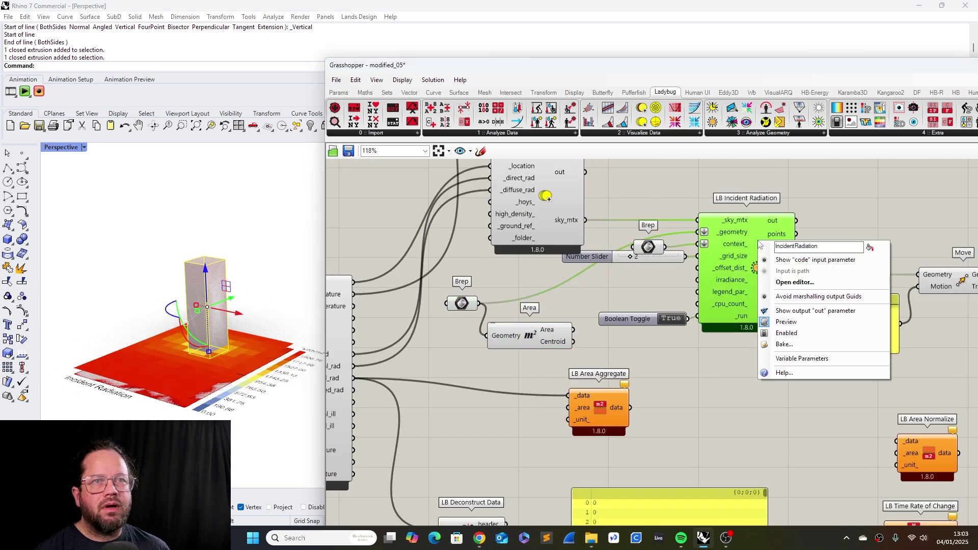
click(799, 326)
scroll(859, 303, up, 2)
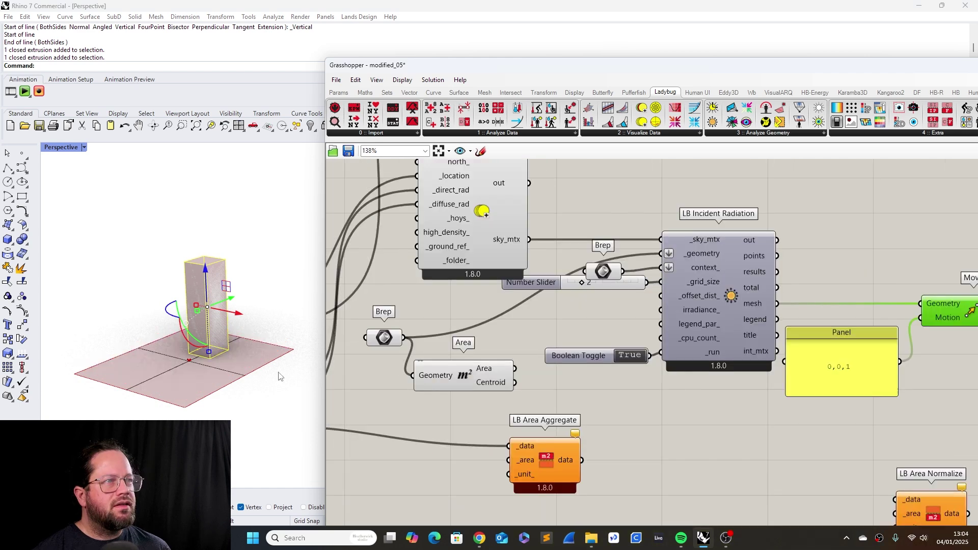
click(259, 371)
drag(376, 338, 380, 334)
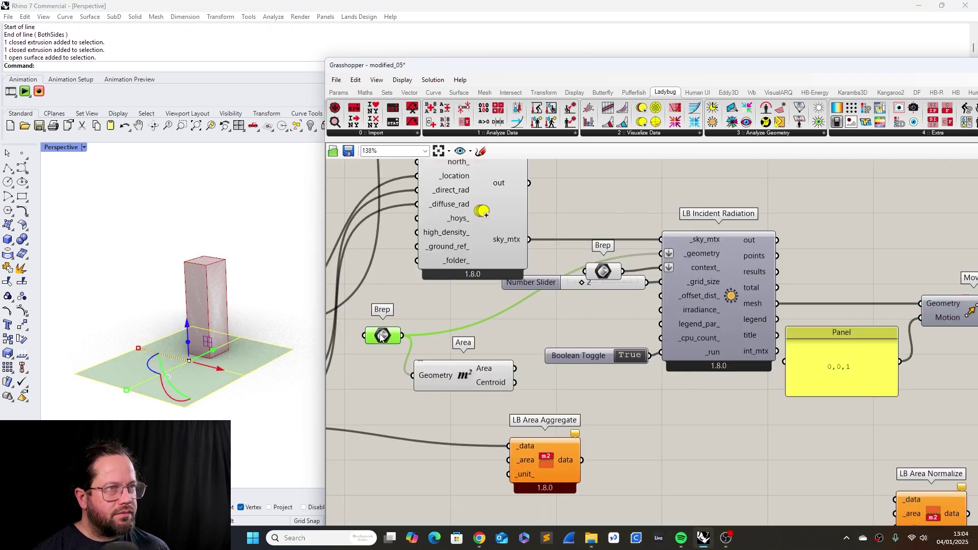
- Connect the Area output of the Area component to the _area input of LB Area Aggregate and tidy their positions
drag(487, 371, 453, 376)
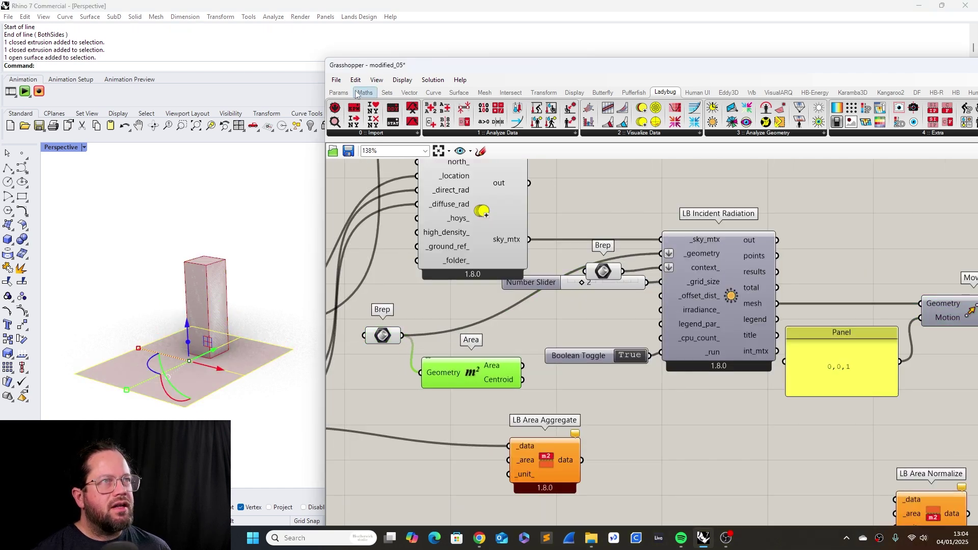
click(339, 92)
click(365, 93)
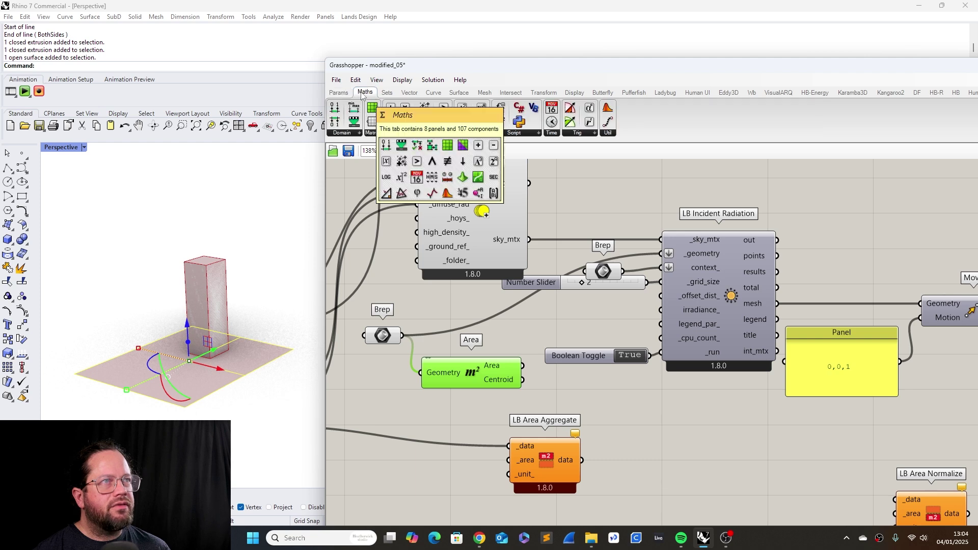
click(387, 93)
click(459, 93)
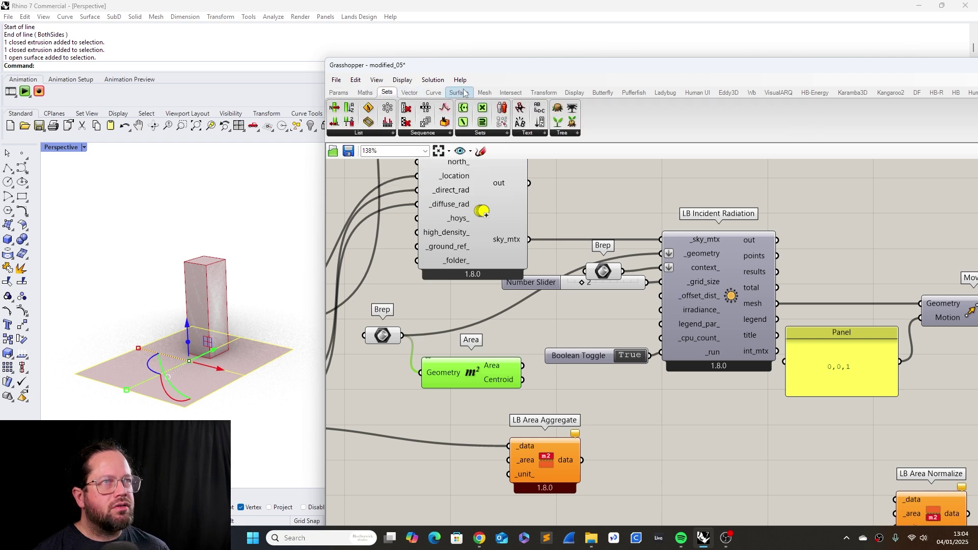
drag(598, 406, 651, 398)
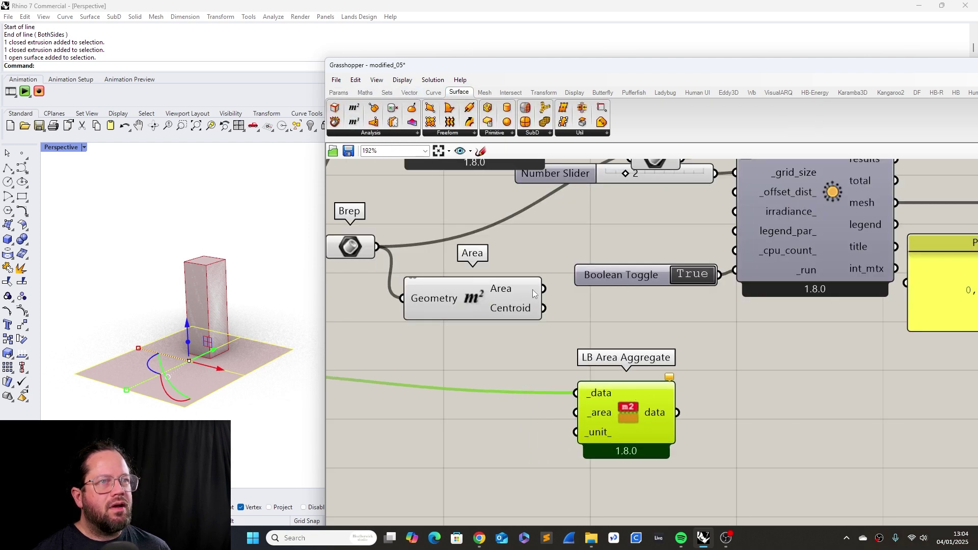
drag(529, 294, 577, 414)
click(723, 400)
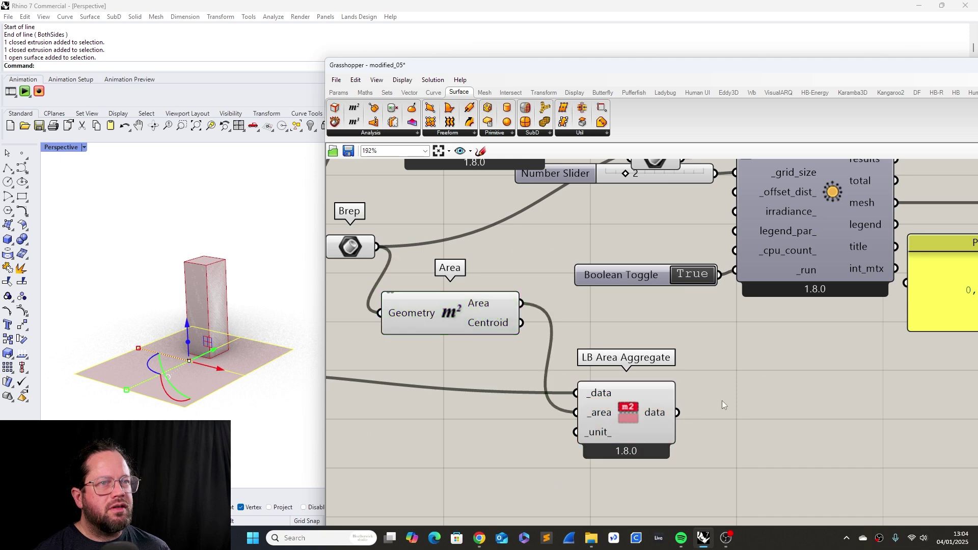
- Check the description of the _unit_ input on LB Area Aggregate for its accepted area units
scroll(591, 382, down, 4)
scroll(627, 396, up, 5)
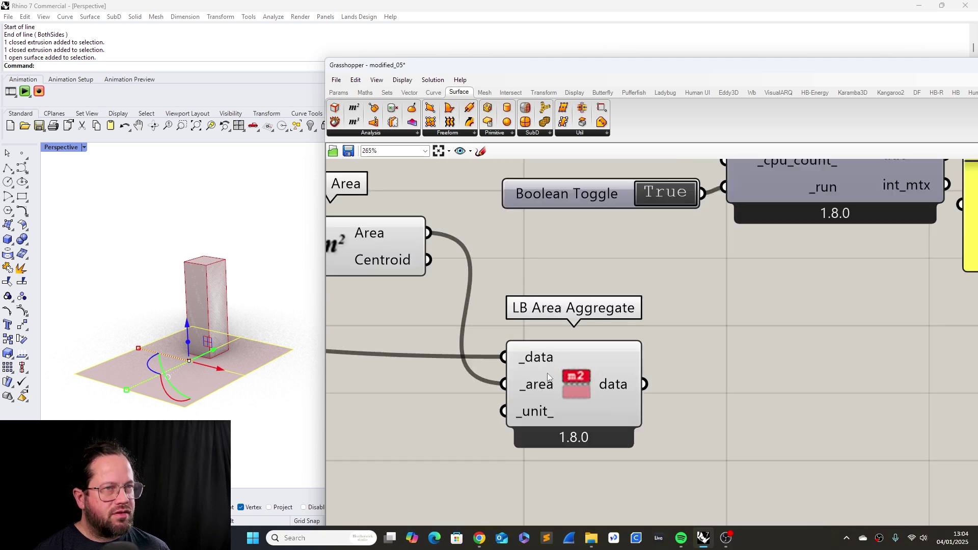
scroll(652, 390, down, 2)
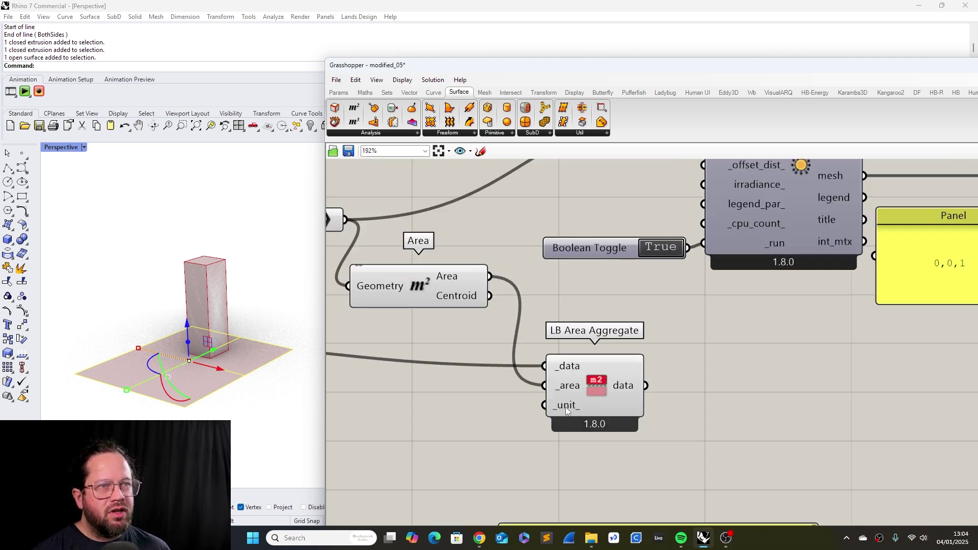
mouse_move(567, 411)
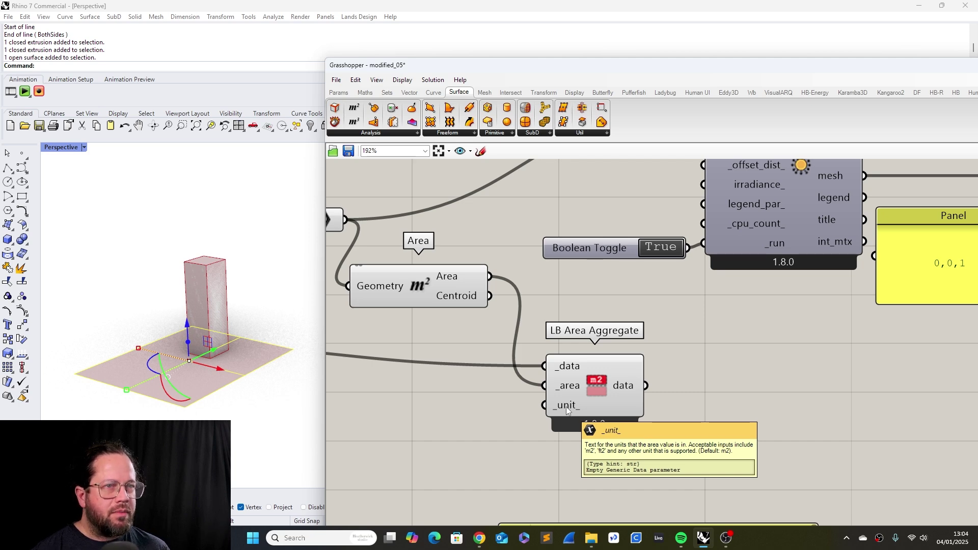
- Move LB Area Normalize, LB Time Rate of Change and LB Time Aggregate away from LB Area Aggregate, and delete the radiation values panel
scroll(603, 380, down, 5)
scroll(604, 382, up, 3)
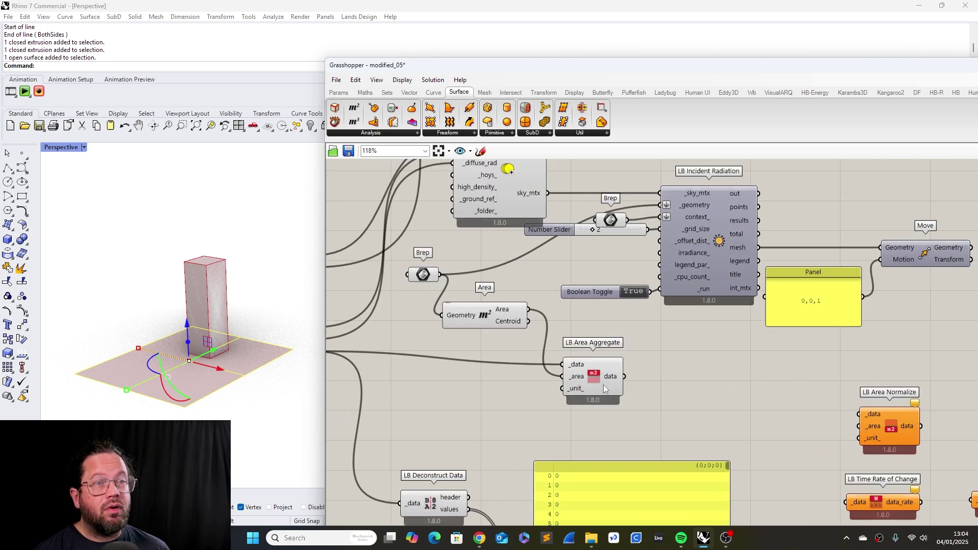
mouse_move(604, 384)
mouse_down()
mouse_move(601, 393)
mouse_move(610, 391)
mouse_up()
click(518, 365)
scroll(518, 365, down, 2)
scroll(600, 367, up, 2)
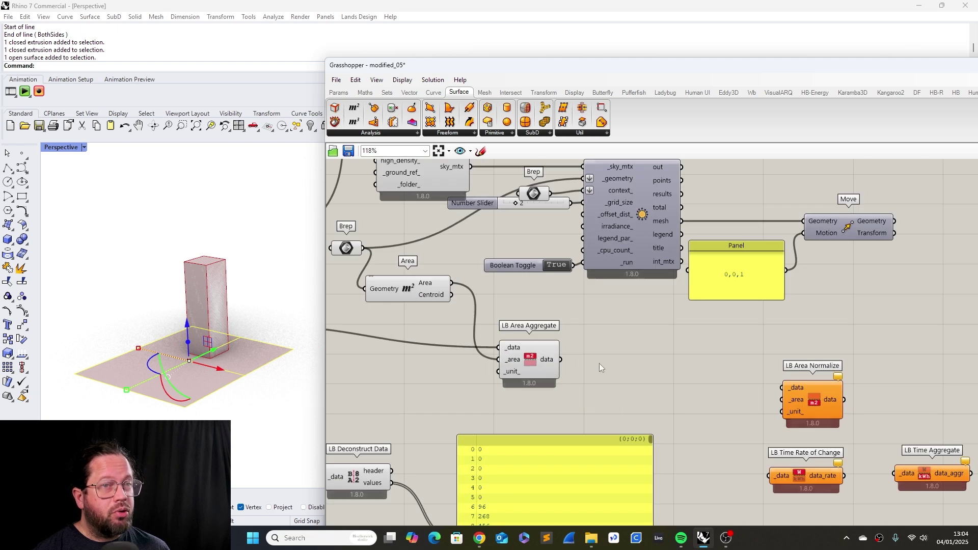
scroll(600, 363, down, 3)
drag(662, 351, 838, 445)
drag(839, 445, 838, 446)
key(Delete)
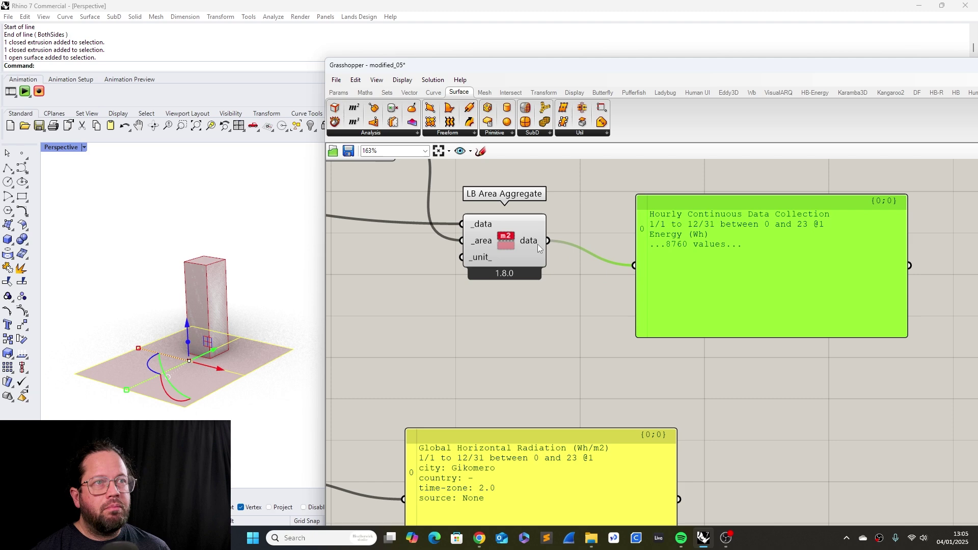
- Inspect the data type and unit of the LB Area Aggregate output in the panel attached to it
click(529, 261)
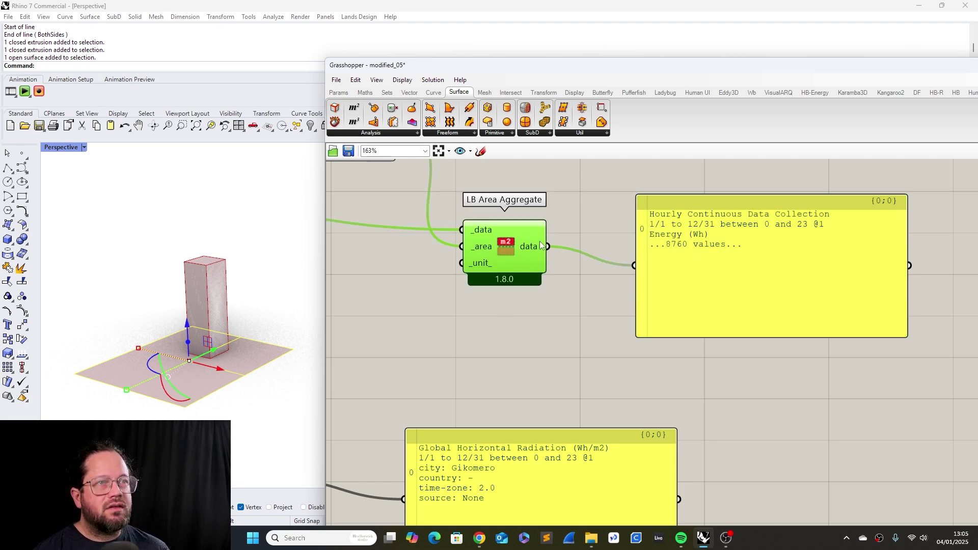
scroll(561, 281, down, 3)
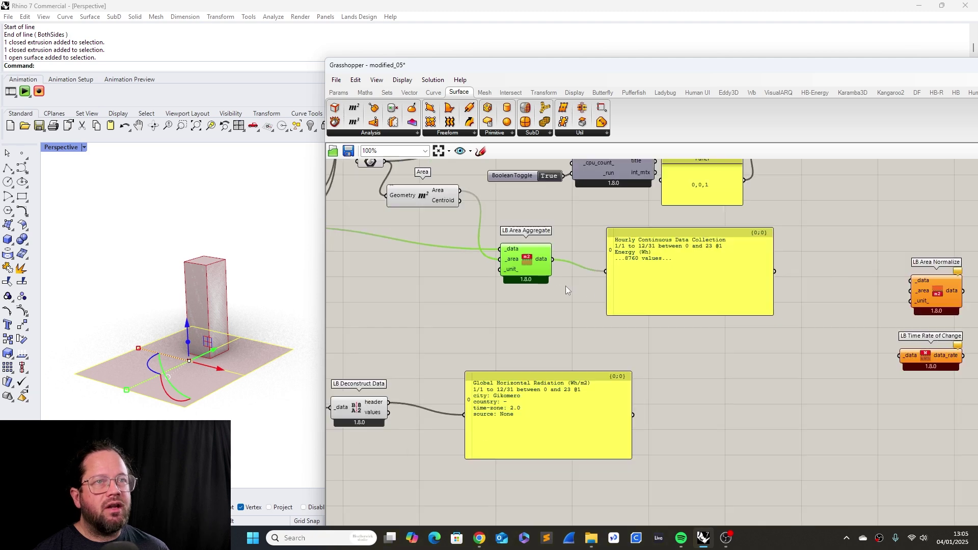
scroll(698, 294, up, 3)
scroll(649, 304, down, 2)
click(570, 305)
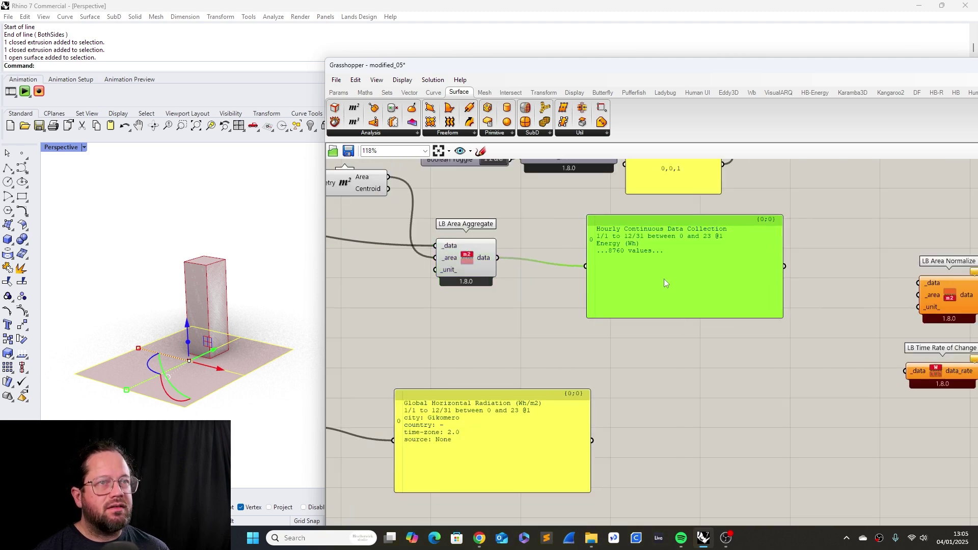
scroll(642, 275, down, 2)
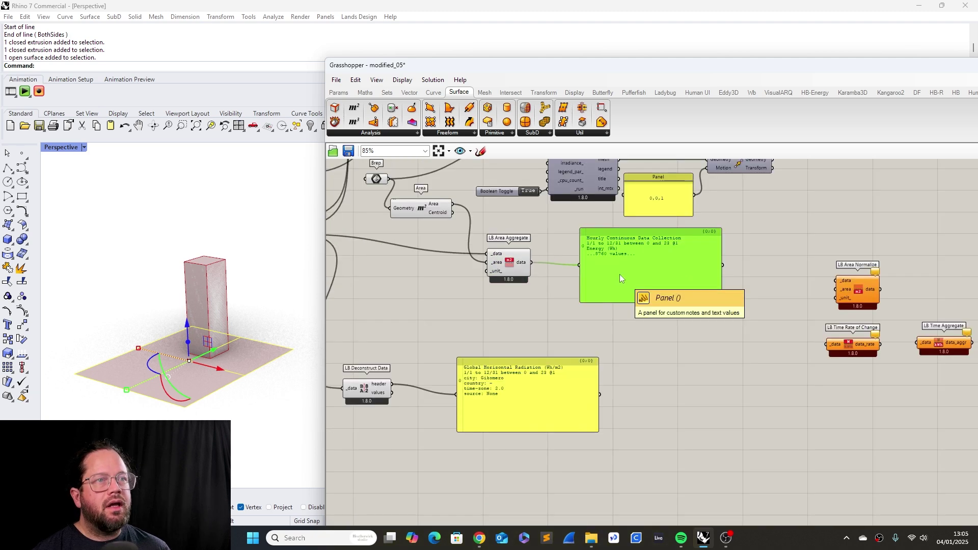
- Duplicate LB Deconstruct Data and feed the copy with the data output of LB Area Aggregate
click(376, 389)
key(ctrl+c)
key(ctrl+v)
drag(366, 386, 526, 326)
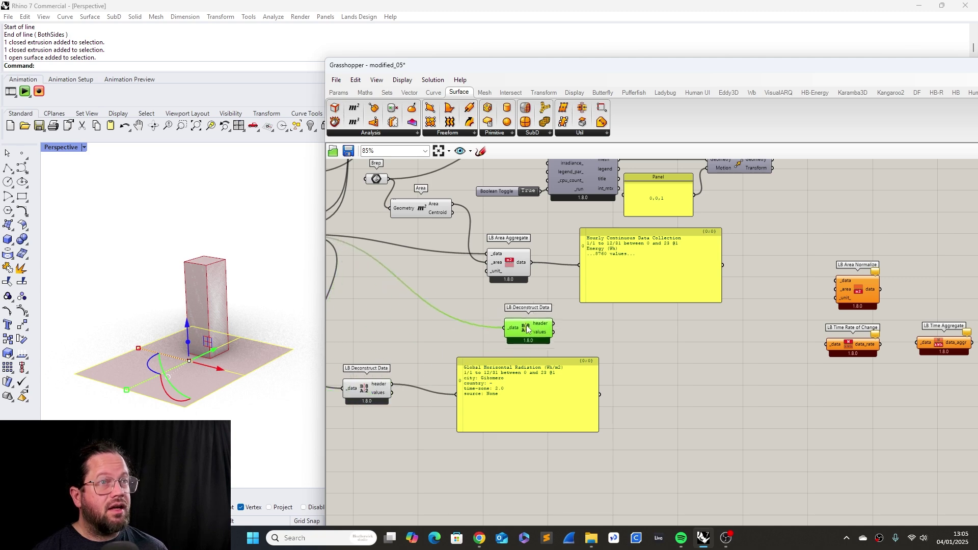
drag(531, 262, 652, 336)
- Duplicate the output panel, connect it to the values of the copied LB Deconstruct Data, and enlarge it to show the hourly list
click(687, 281)
key(ctrl+c)
key(ctrl+v)
drag(712, 311, 853, 441)
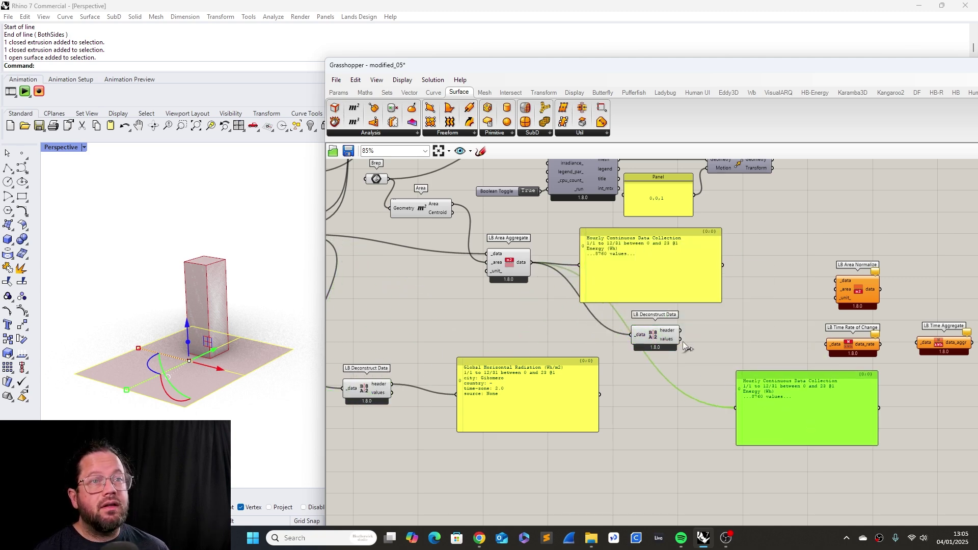
drag(733, 396, 734, 405)
right_drag(767, 434, 756, 417)
drag(790, 427, 792, 514)
scroll(772, 463, up, 5)
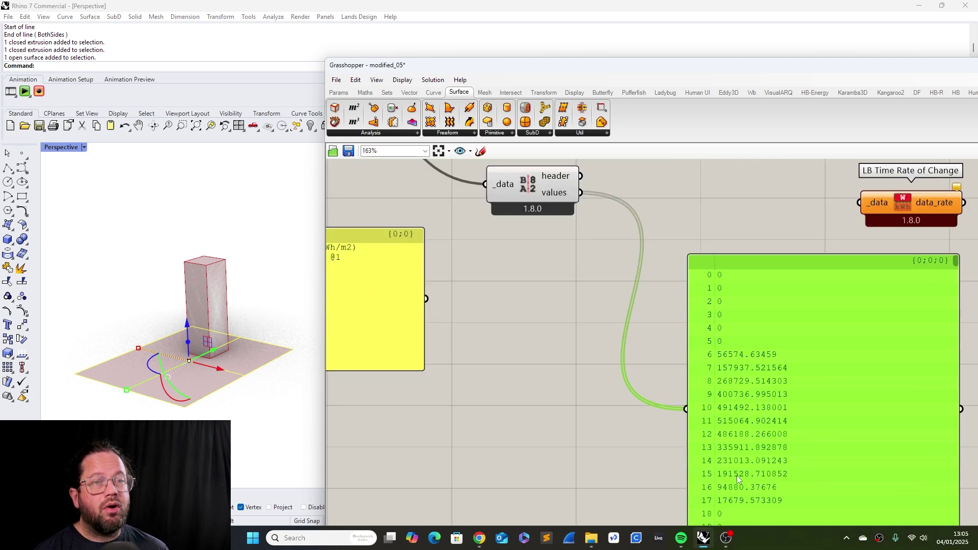
- Compare the aggregated hourly energy values with the surface area reported by the Area component
scroll(587, 430, down, 3)
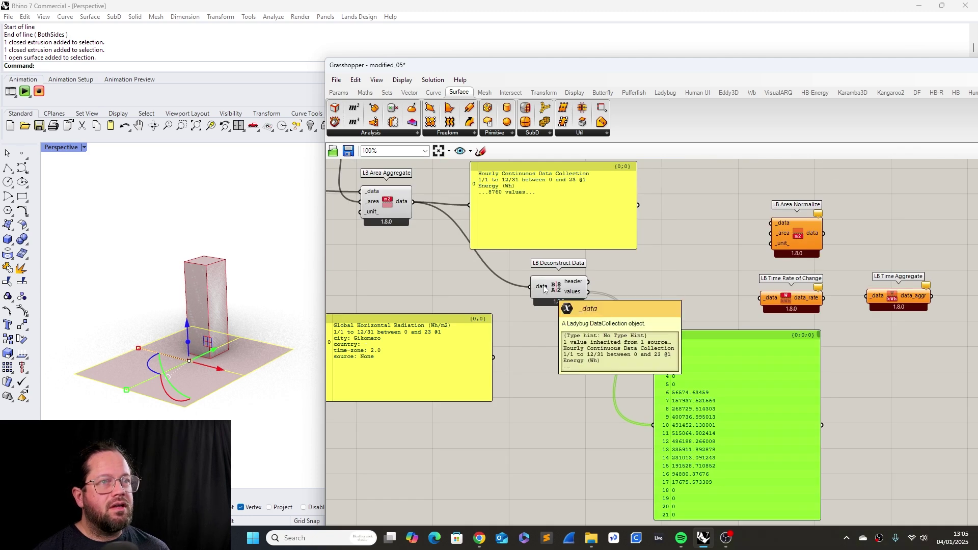
right_drag(521, 295, 612, 358)
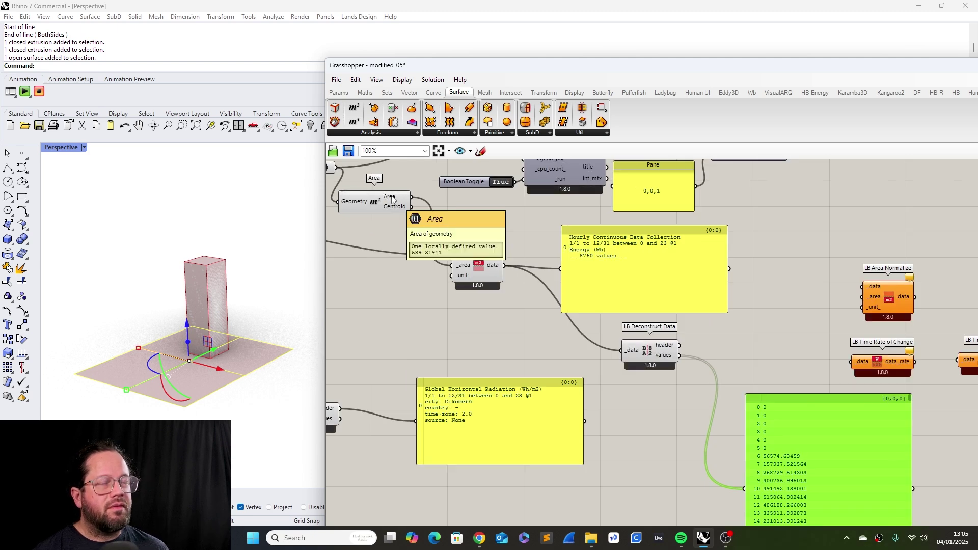
scroll(598, 376, up, 2)
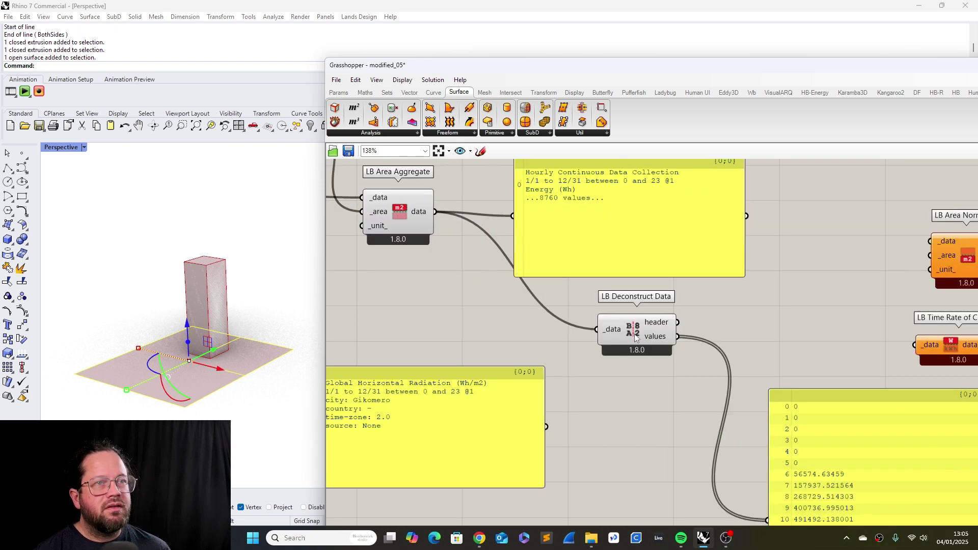
click(627, 344)
scroll(563, 338, down, 5)
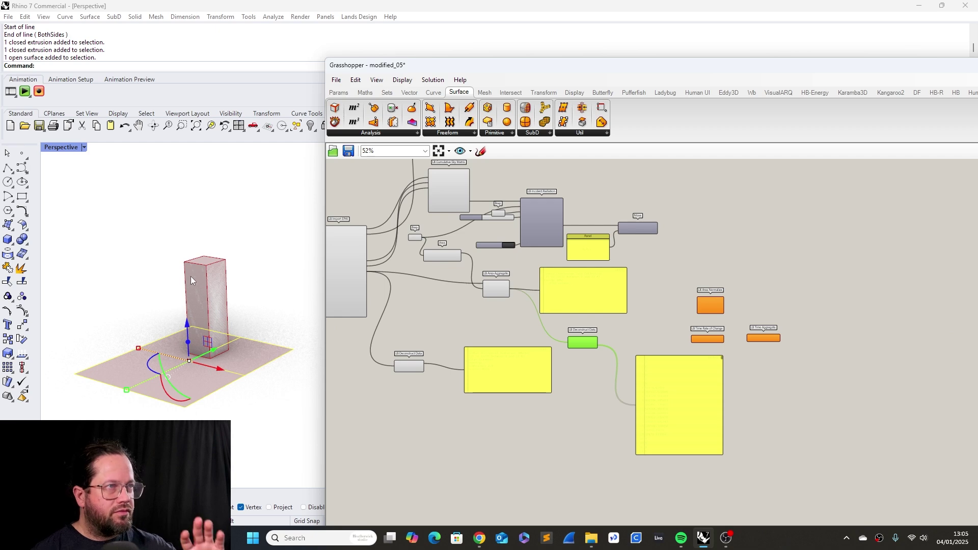
click(589, 283)
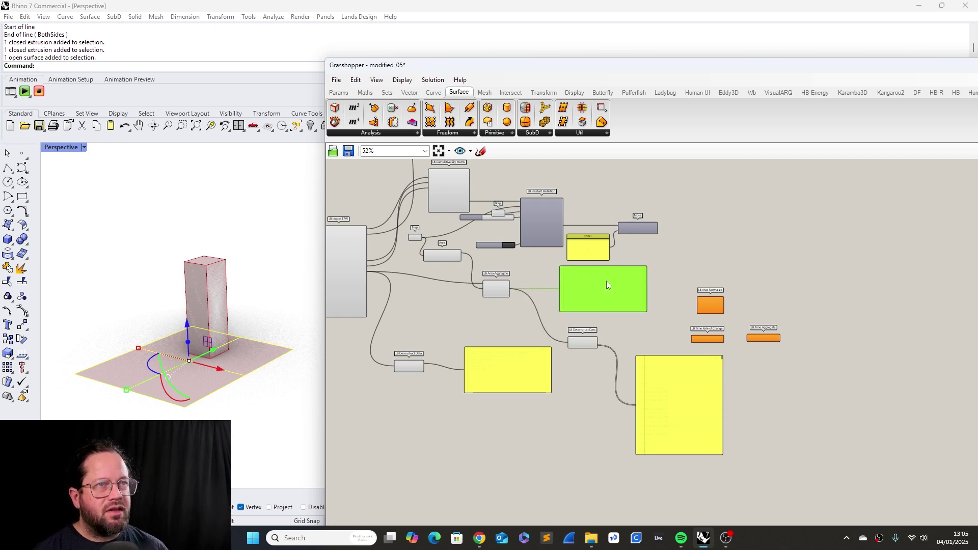
scroll(636, 334, down, 3)
scroll(644, 372, up, 6)
click(712, 373)
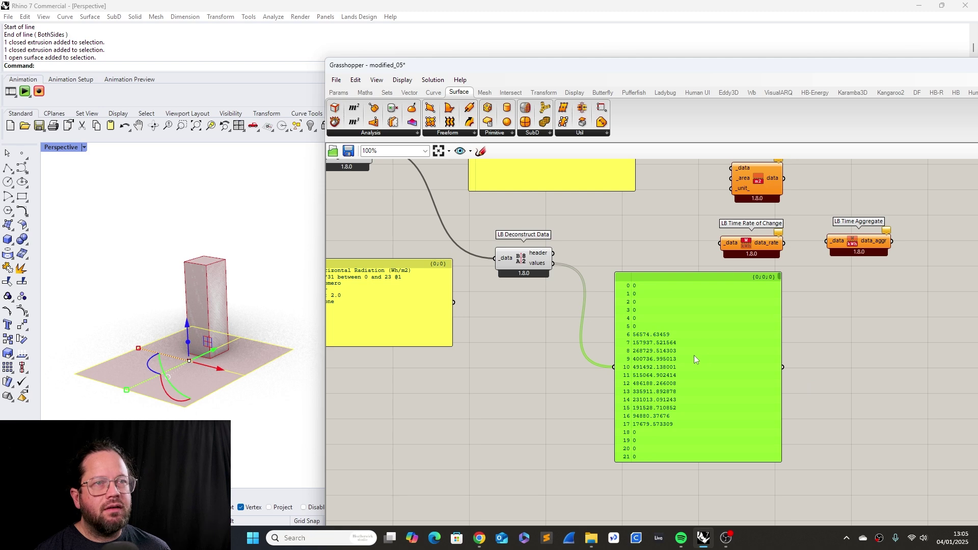
- Add a Mass Addition component to total the hourly energy values, and show its Result in the widened panel
double_click(553, 332)
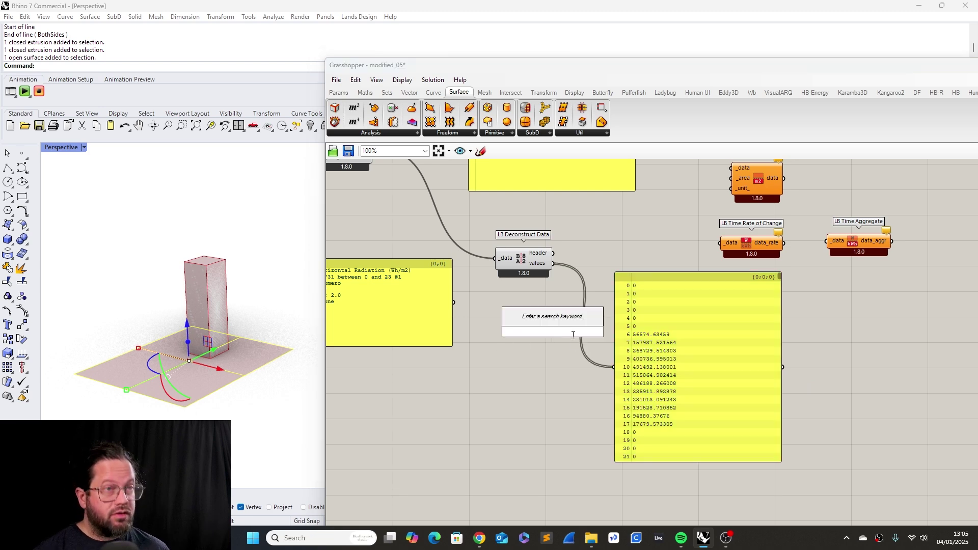
text(ma)
click(559, 318)
drag(553, 263, 508, 337)
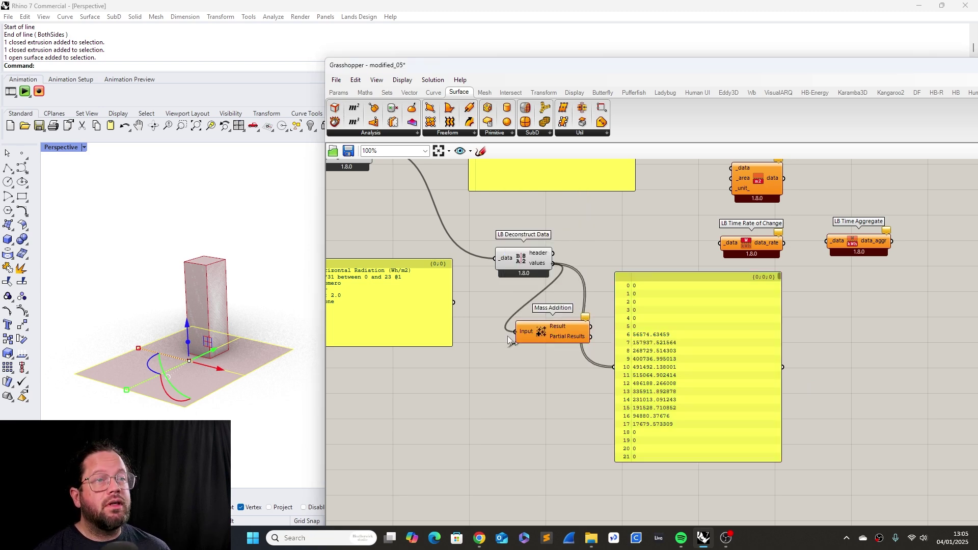
drag(591, 326, 617, 366)
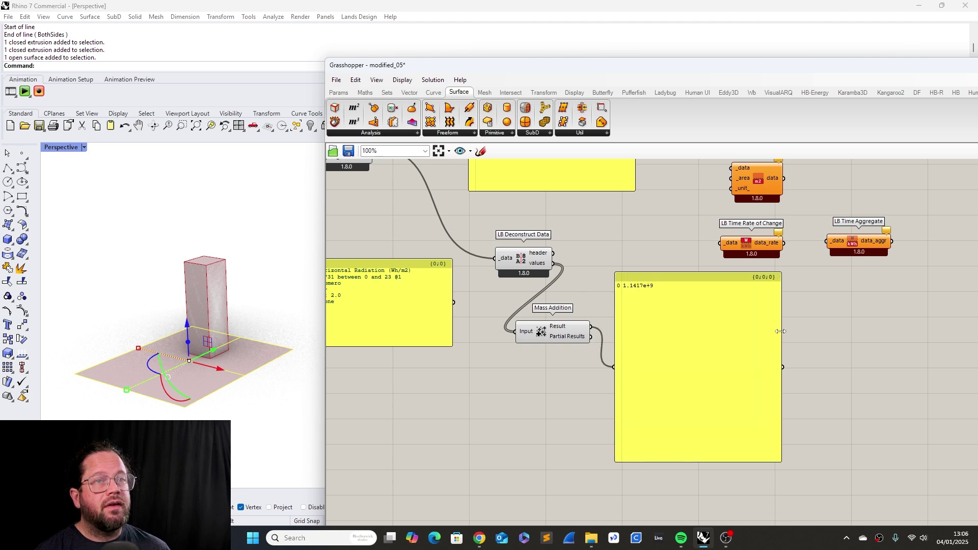
drag(781, 331, 888, 332)
- Delete Mass Addition, the copied LB Deconstruct Data and the panels showing the LB Area Aggregate results
click(567, 331)
key(Delete)
click(684, 324)
key(Delete)
scroll(601, 349, down, 3)
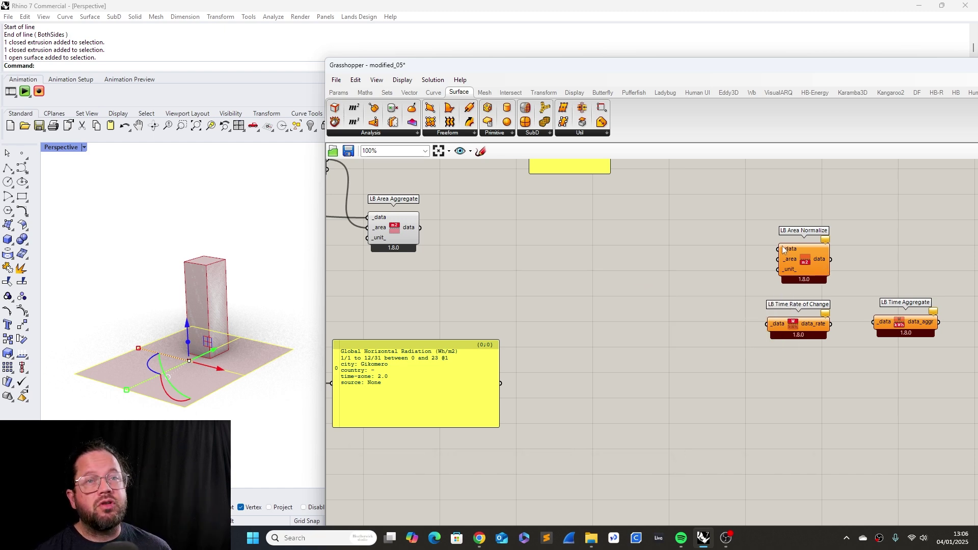
- Place LB Area Normalize beside LB Area Aggregate and connect the aggregate's data output to its _data input
drag(804, 259, 539, 243)
scroll(539, 242, up, 3)
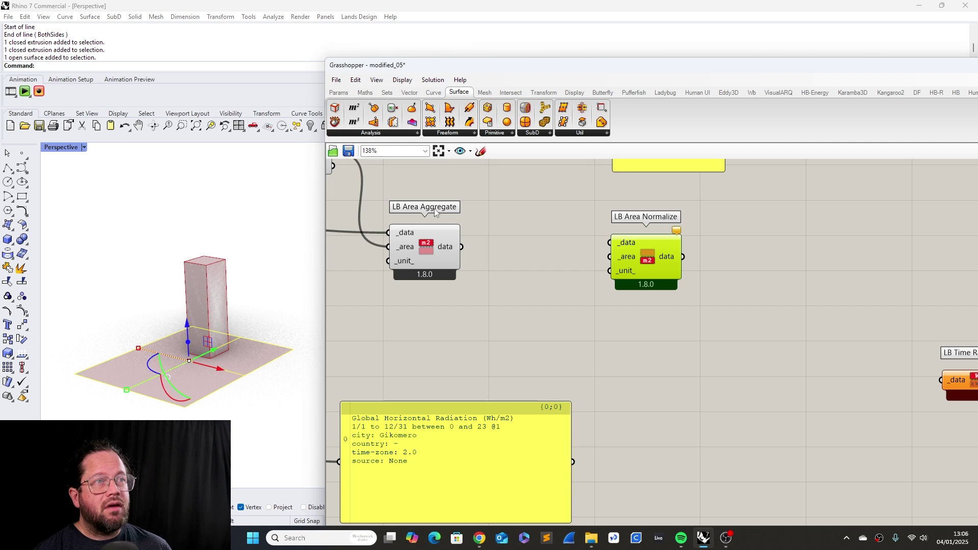
drag(461, 246, 710, 257)
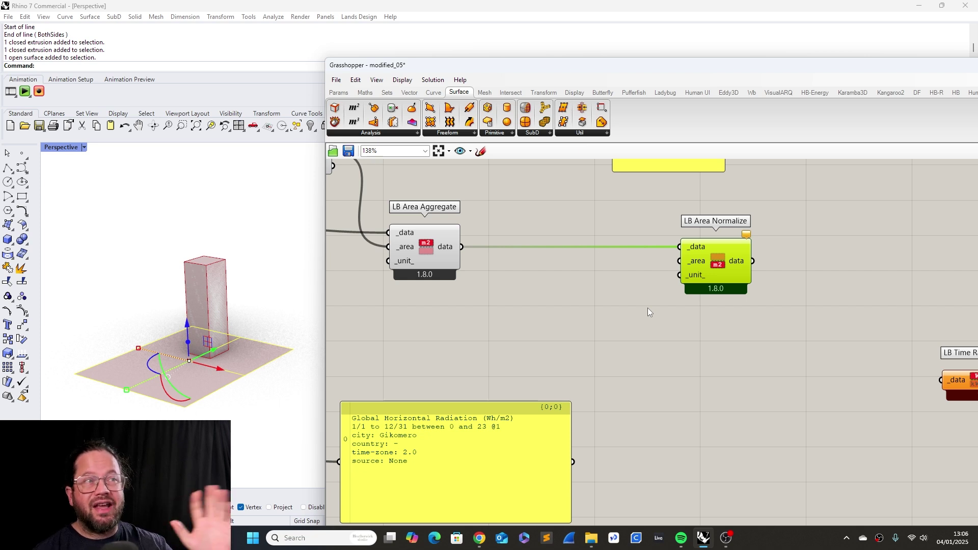
drag(715, 274, 727, 273)
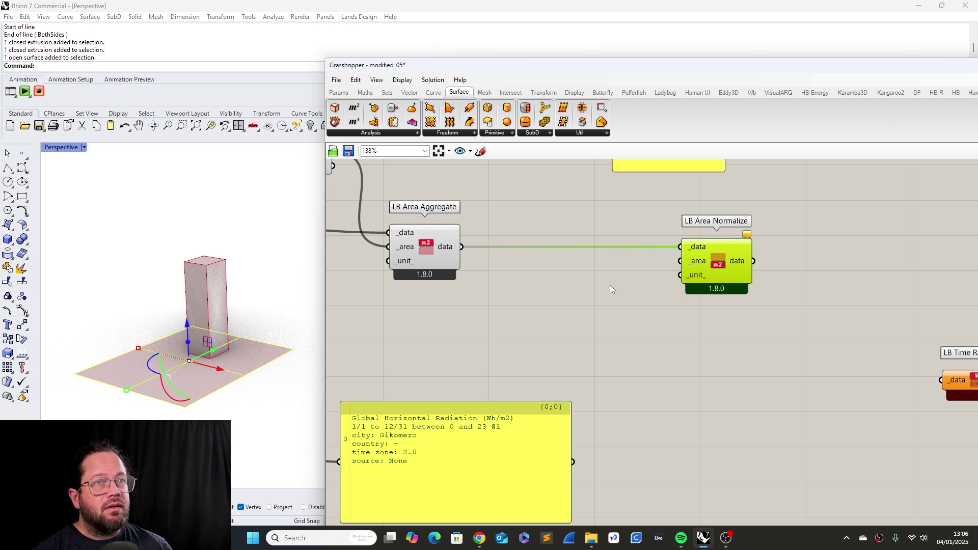
drag(714, 261, 679, 287)
click(573, 293)
- Connect the Area output of the Area component to the _area input of LB Area Normalize
scroll(573, 293, down, 2)
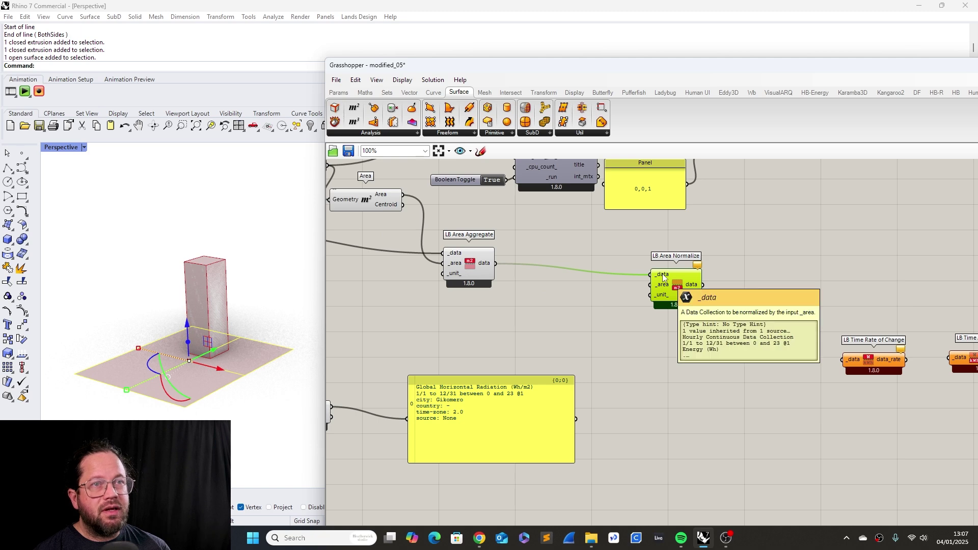
drag(402, 194, 651, 285)
click(698, 328)
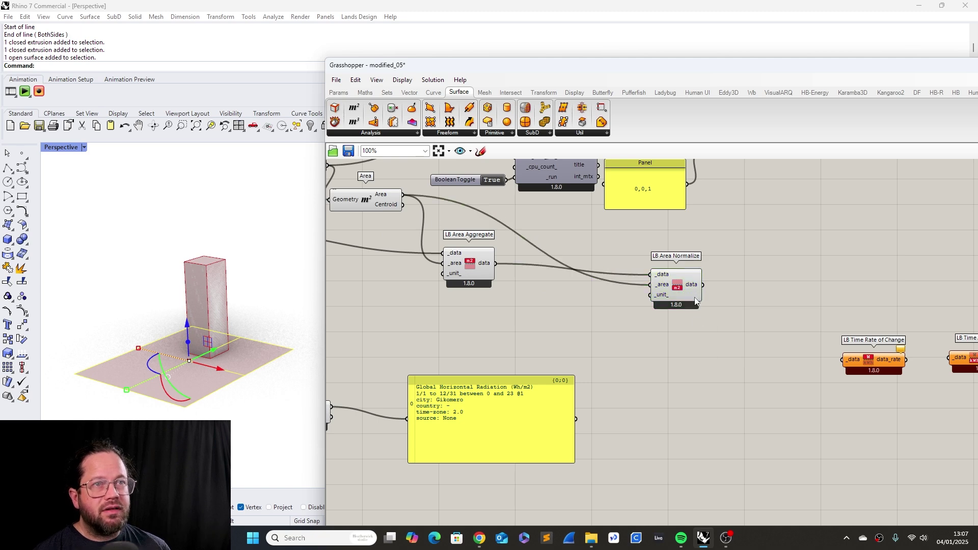
scroll(613, 303, down, 2)
scroll(696, 295, up, 2)
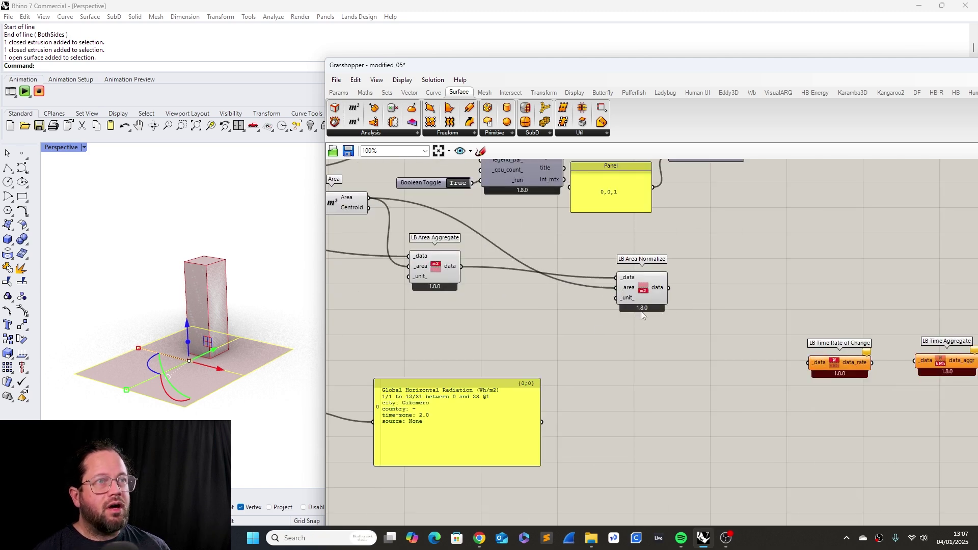
- Move LB Area Normalize closer to LB Area Aggregate
mouse_move(629, 302)
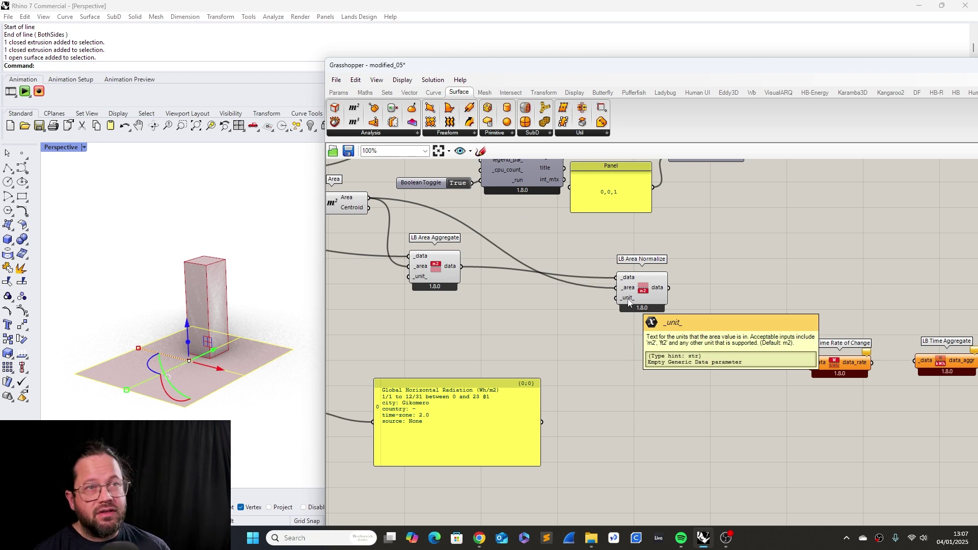
drag(642, 294, 564, 285)
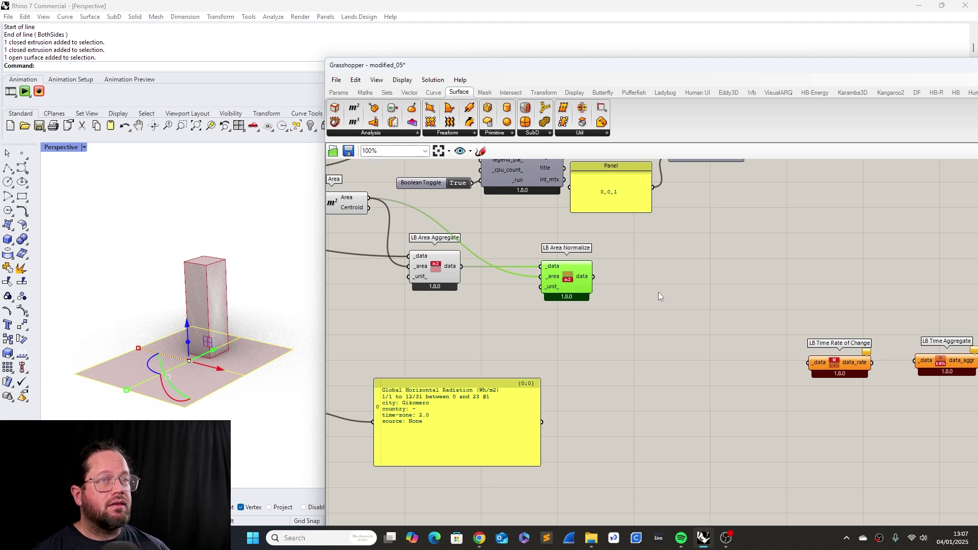
drag(570, 274, 587, 277)
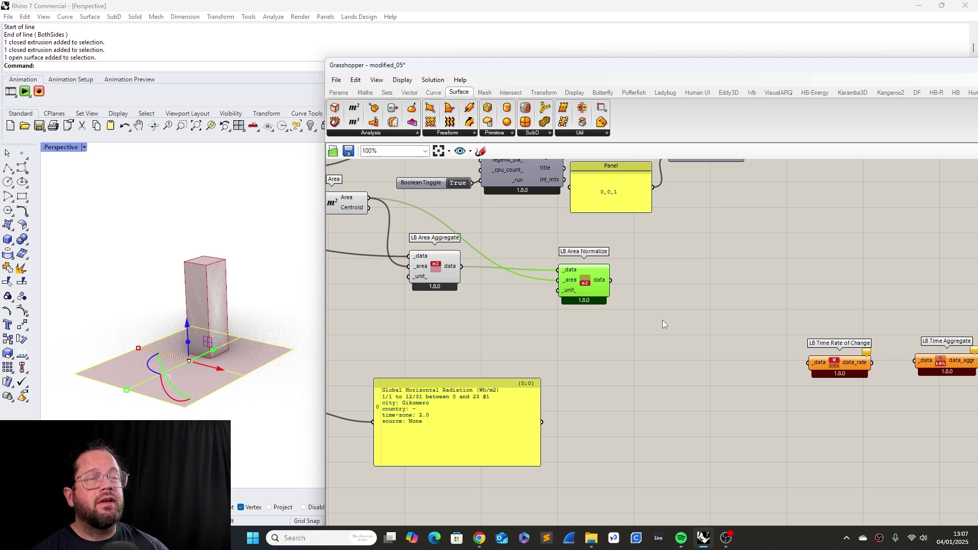
mouse_move(591, 274)
mouse_down()
mouse_move(581, 270)
mouse_move(589, 275)
mouse_up()
click(656, 432)
- Duplicate LB Deconstruct Data with its panel, feed it from LB Area Normalize, and list the normalized hourly values in the panel
click(366, 390)
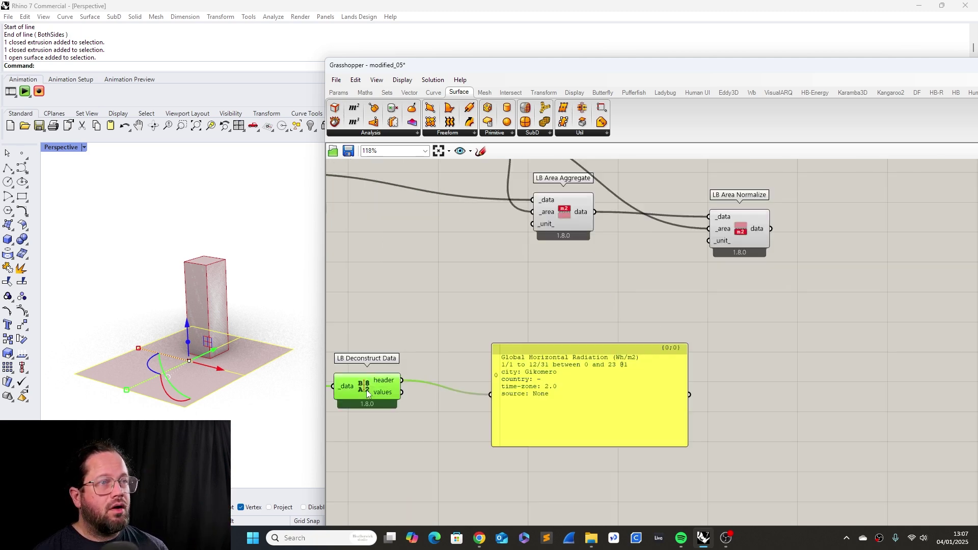
shift+click(564, 389)
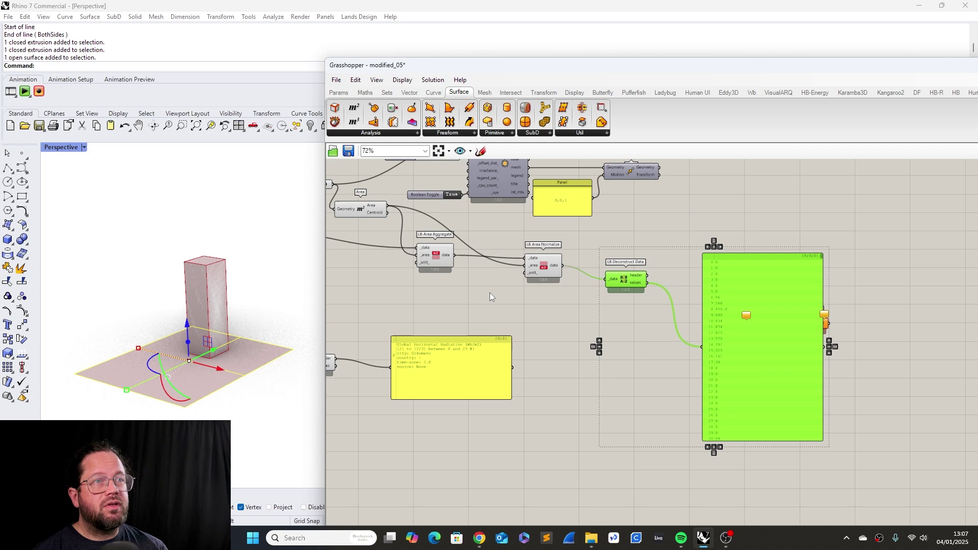
scroll(452, 277, up, 3)
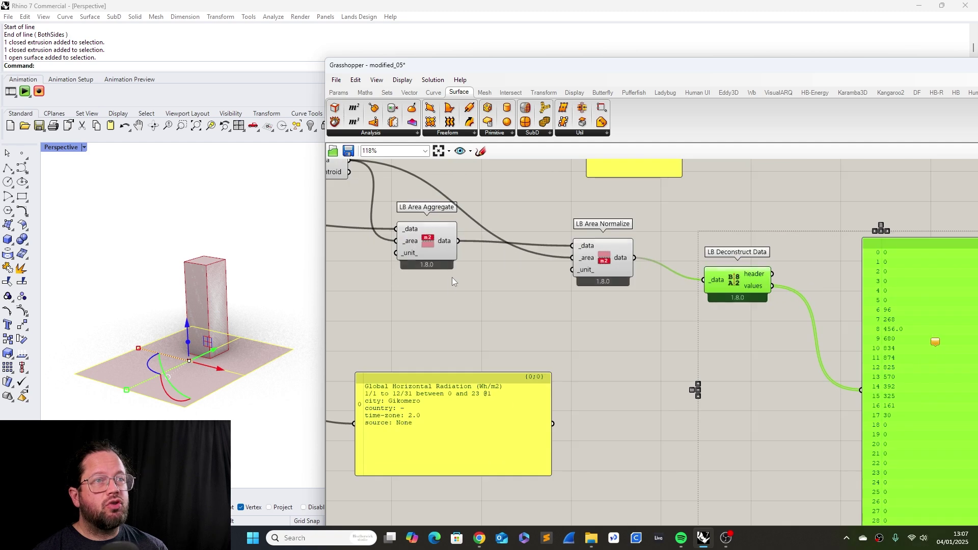
scroll(536, 298, down, 2)
- Show the original radiation values from the first LB Deconstruct Data in its panel for comparison with the normalized values
drag(475, 396, 486, 481)
click(518, 326)
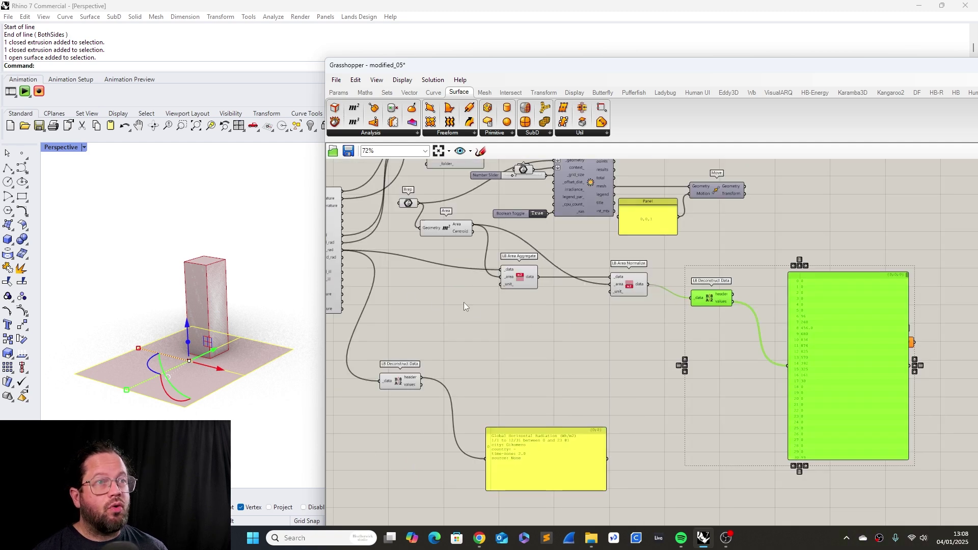
click(696, 386)
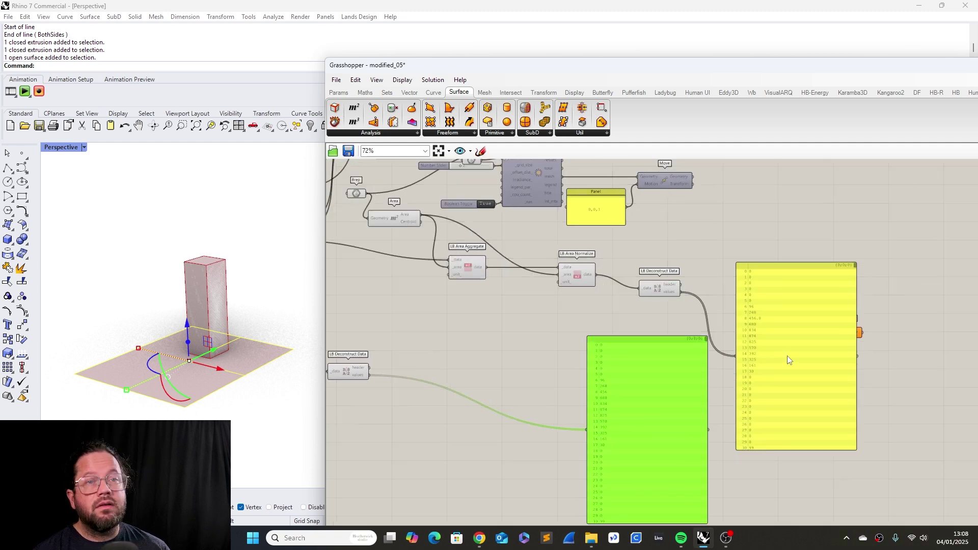
scroll(788, 358, up, 3)
scroll(775, 337, down, 3)
click(781, 371)
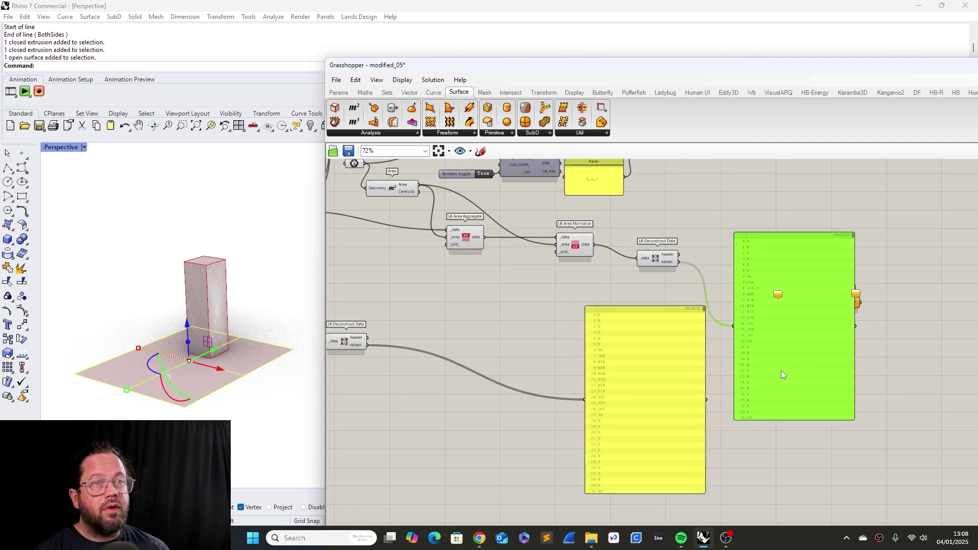
- Place the normalized values panel beside the original radiation values panel to compare them, and delete the original values panel
drag(783, 375, 757, 447)
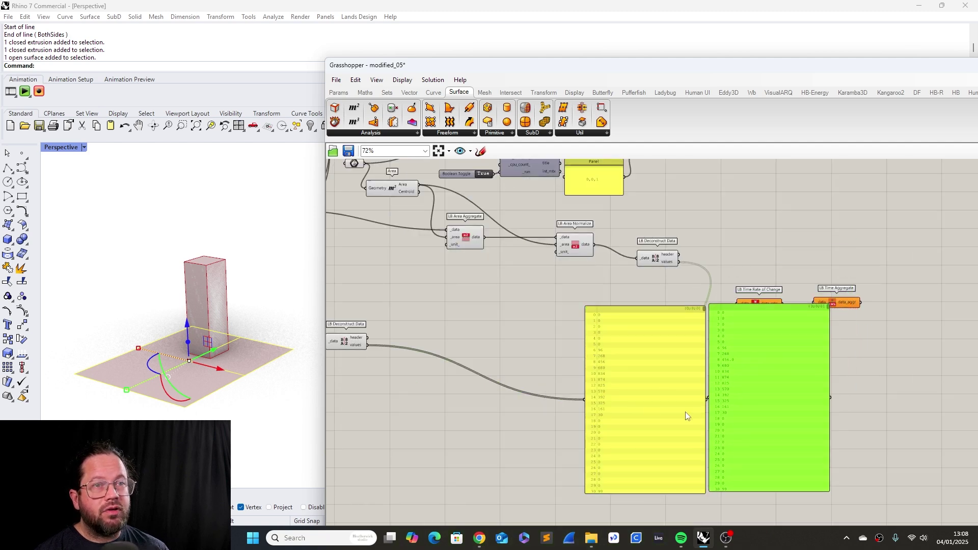
scroll(686, 416, up, 3)
scroll(666, 343, down, 2)
click(666, 344)
key(Delete)
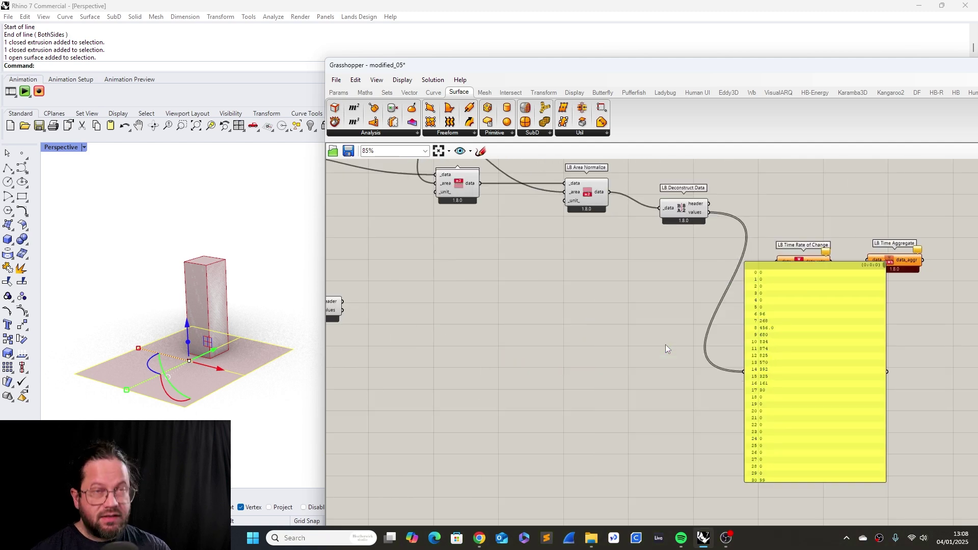
- Move LB Deconstruct Data closer to LB Area Normalize and delete the panel listing its values
scroll(616, 313, up, 1)
right_drag(617, 325, 630, 436)
click(599, 300)
click(693, 312)
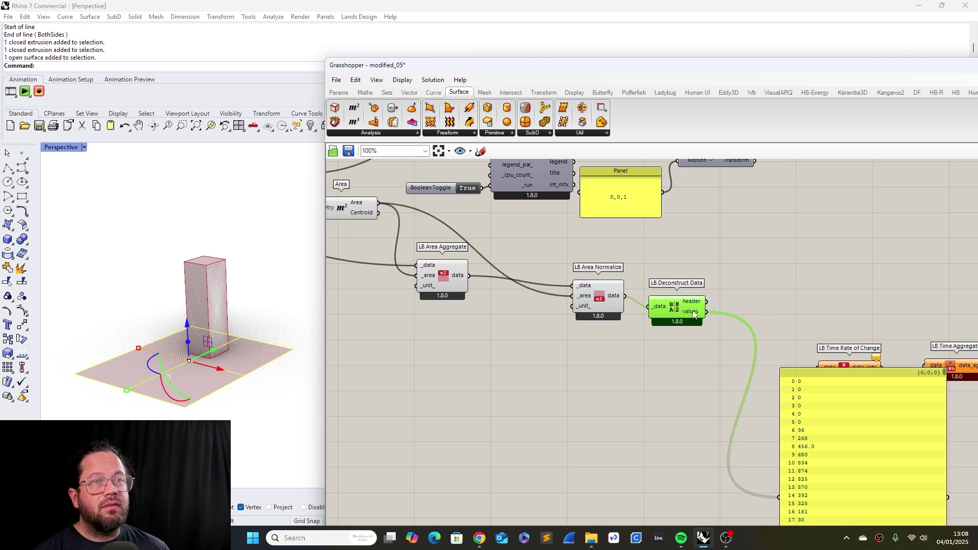
drag(693, 312, 699, 301)
click(682, 332)
scroll(720, 332, down, 3)
scroll(847, 419, up, 3)
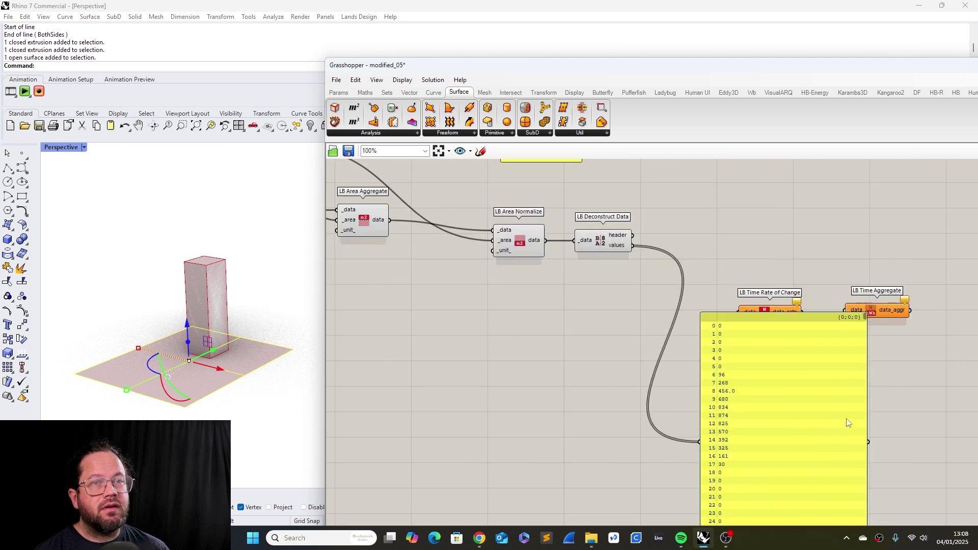
click(846, 419)
key(Delete)
- Delete the LB Deconstruct Data component connected to LB Area Normalize
scroll(605, 357, down, 4)
scroll(524, 308, up, 4)
drag(481, 286, 485, 294)
scroll(674, 341, down, 4)
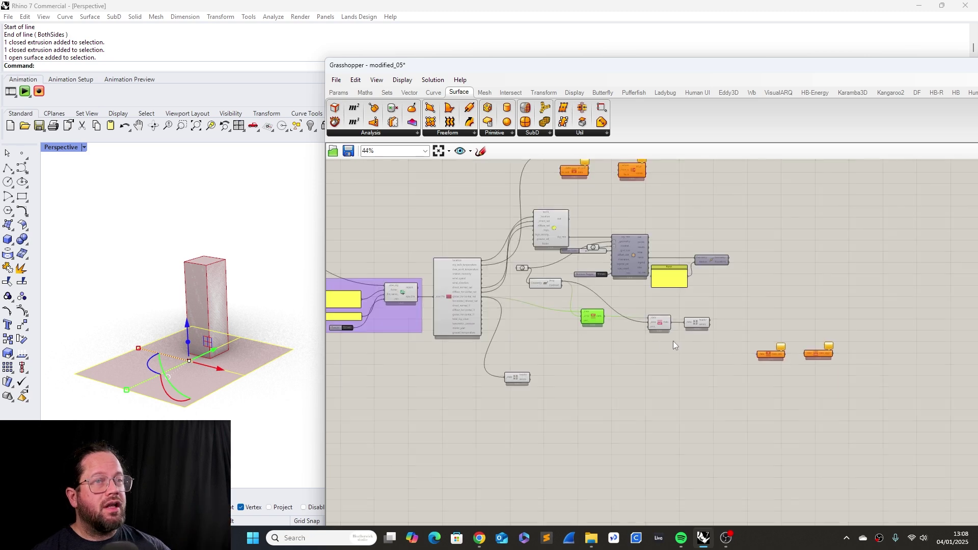
scroll(469, 293, up, 5)
mouse_move(428, 253)
mouse_down()
mouse_move(453, 253)
mouse_move(435, 253)
mouse_up()
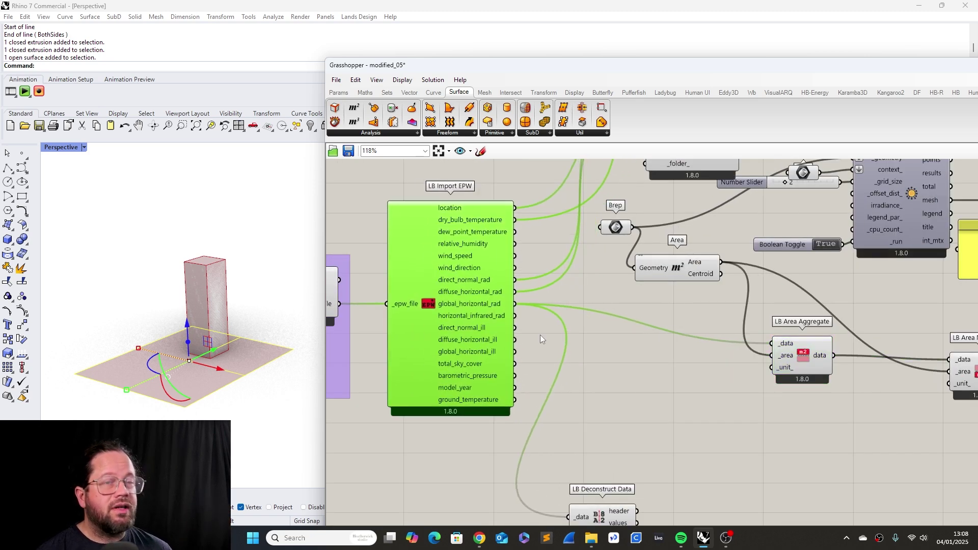
scroll(642, 395, down, 3)
scroll(662, 357, up, 6)
scroll(678, 344, down, 1)
scroll(678, 344, down, 3)
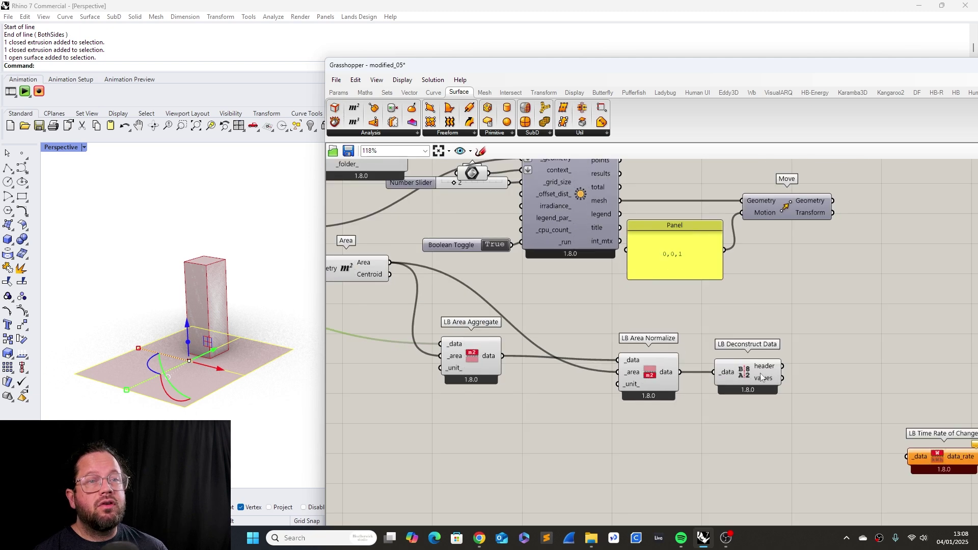
click(742, 369)
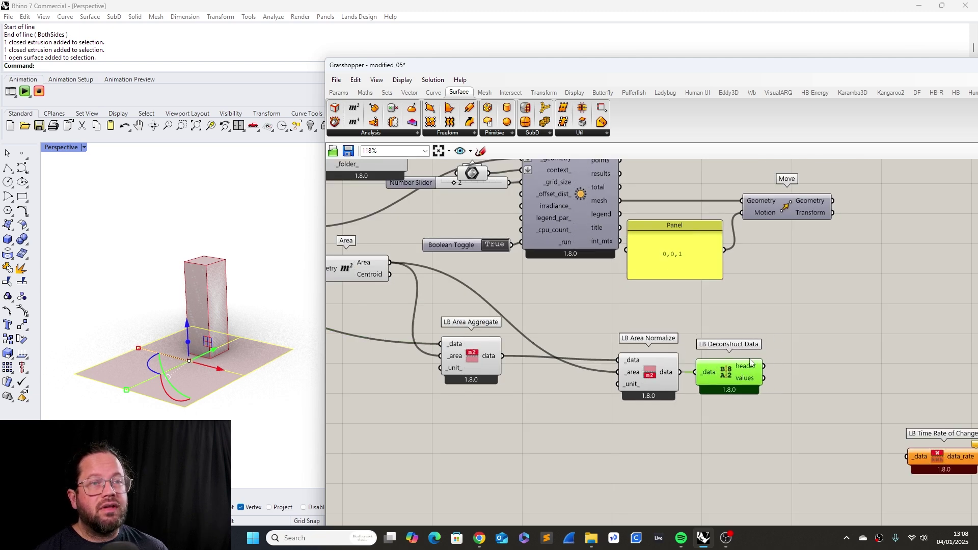
key(Delete)
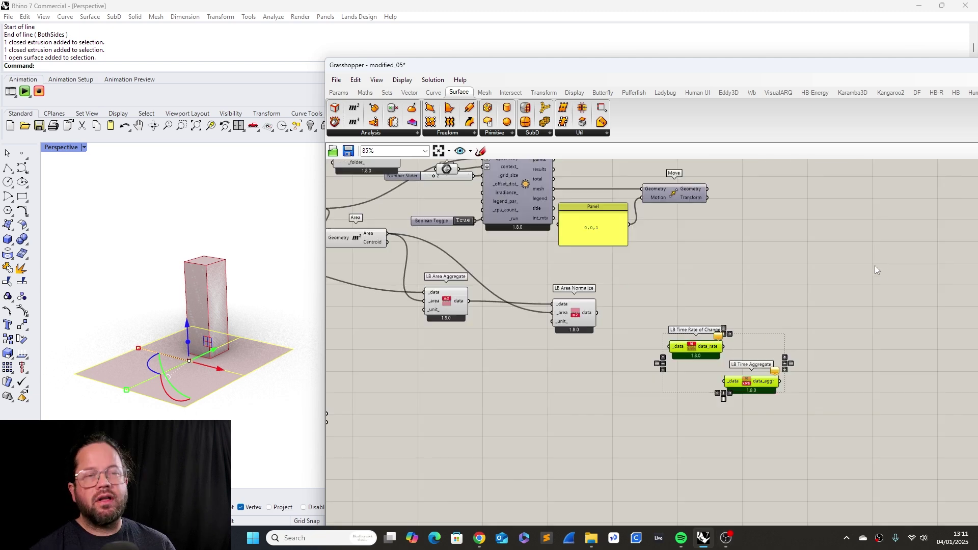
- Space out the LB Time Rate of Change and LB Time Aggregate components on the canvas
click(649, 382)
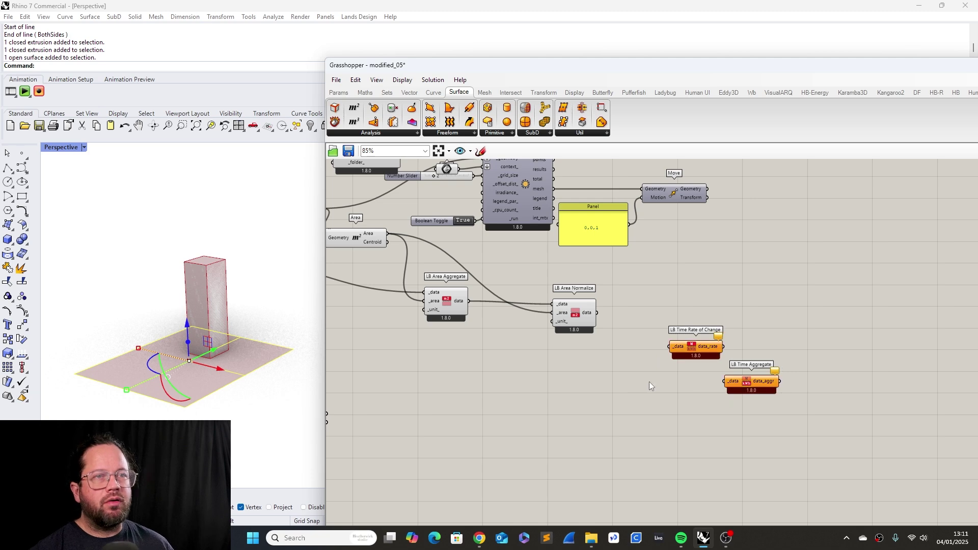
scroll(685, 372, up, 6)
click(774, 306)
scroll(785, 316, down, 4)
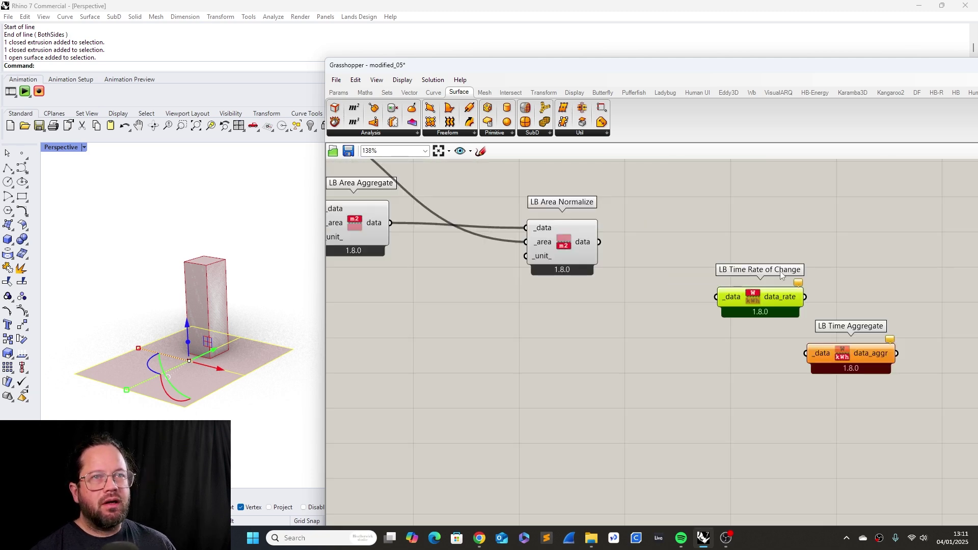
scroll(782, 295, down, 2)
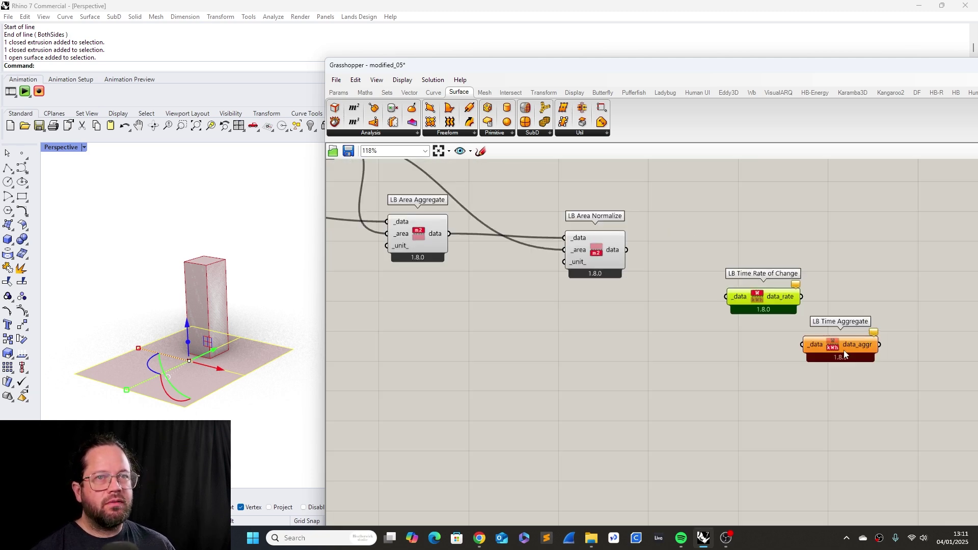
click(831, 377)
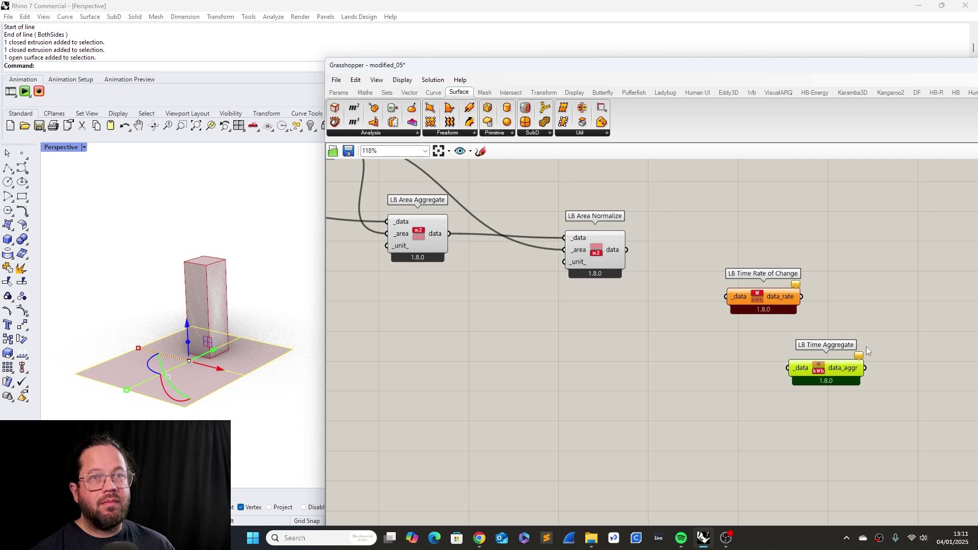
- Add a panel below LB Area Normalize and connect the data output of LB Area Aggregate to it
mouse_move(597, 257)
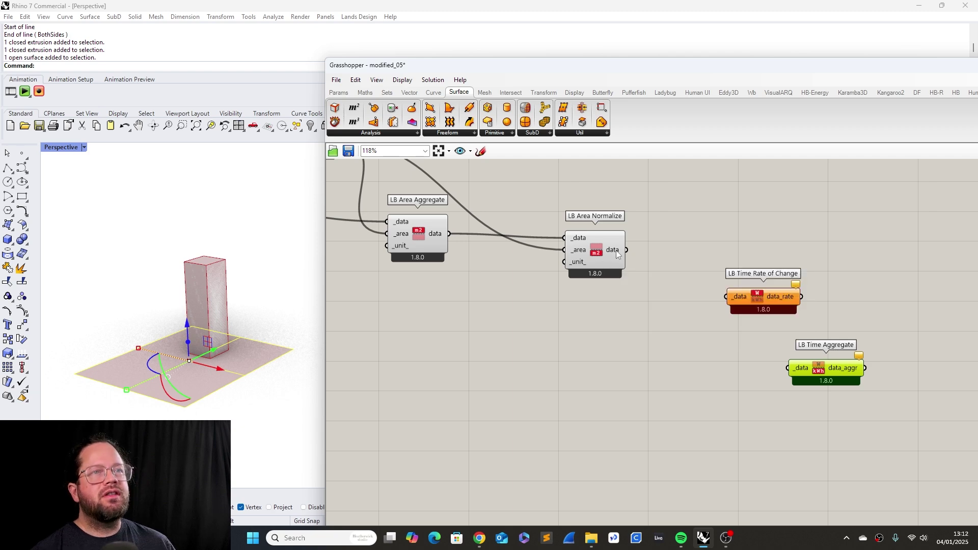
click(684, 239)
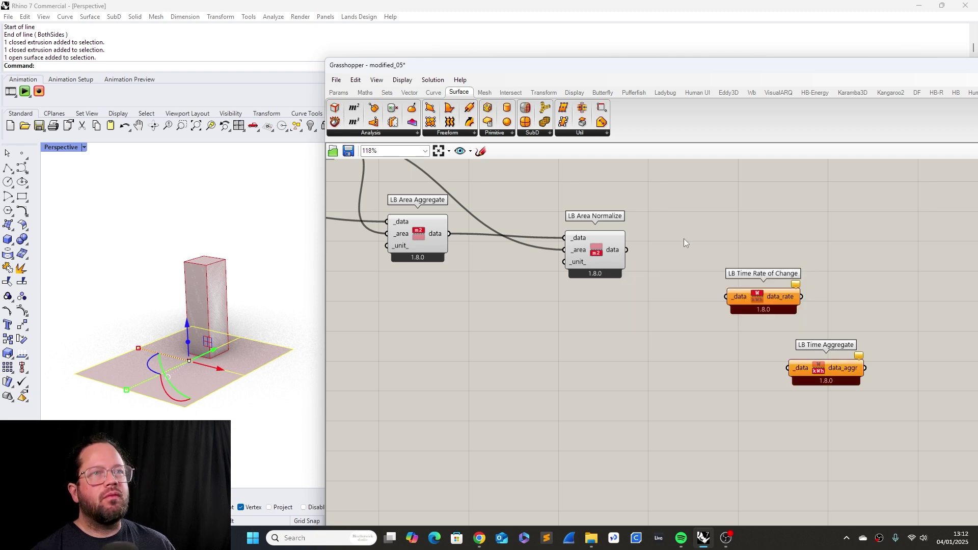
double_click(674, 297)
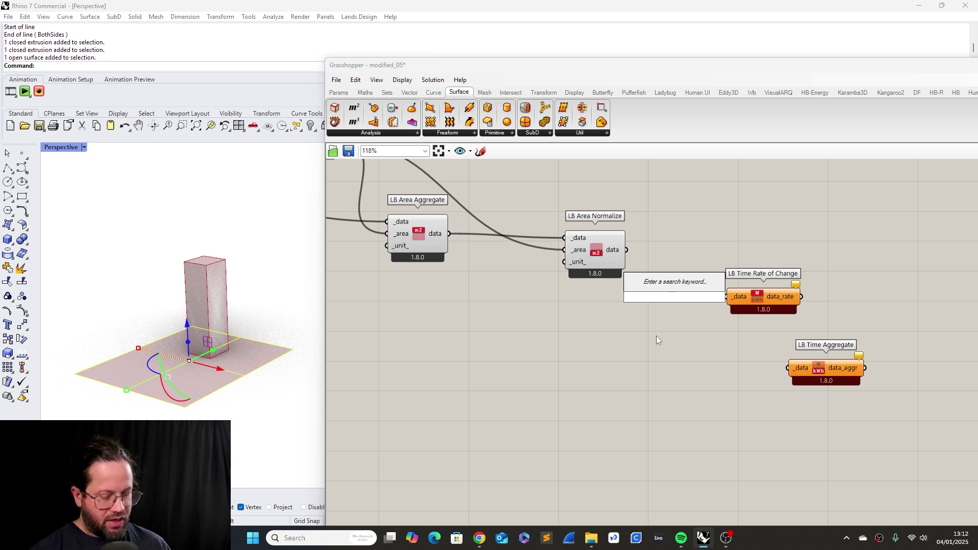
text(pan)
click(656, 271)
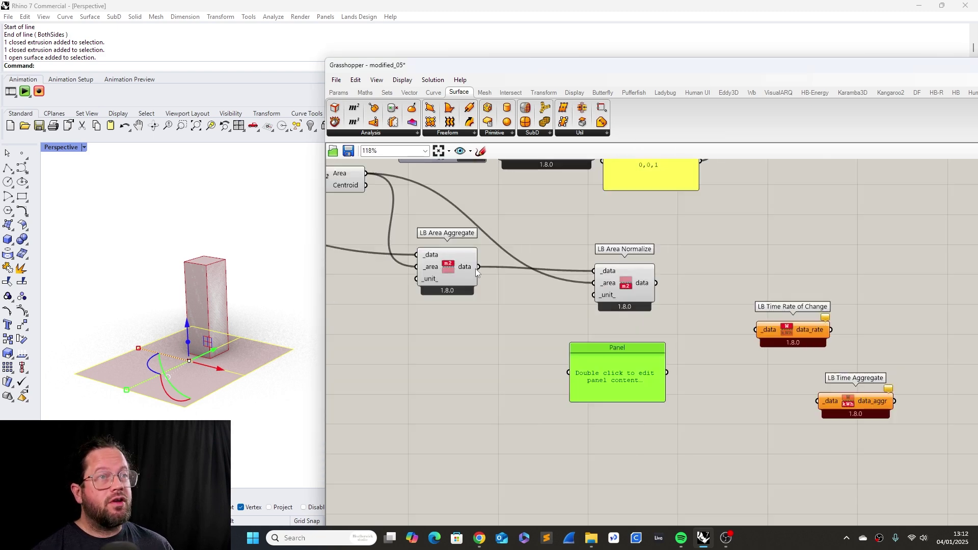
drag(478, 267, 569, 373)
drag(652, 350, 602, 336)
click(630, 266)
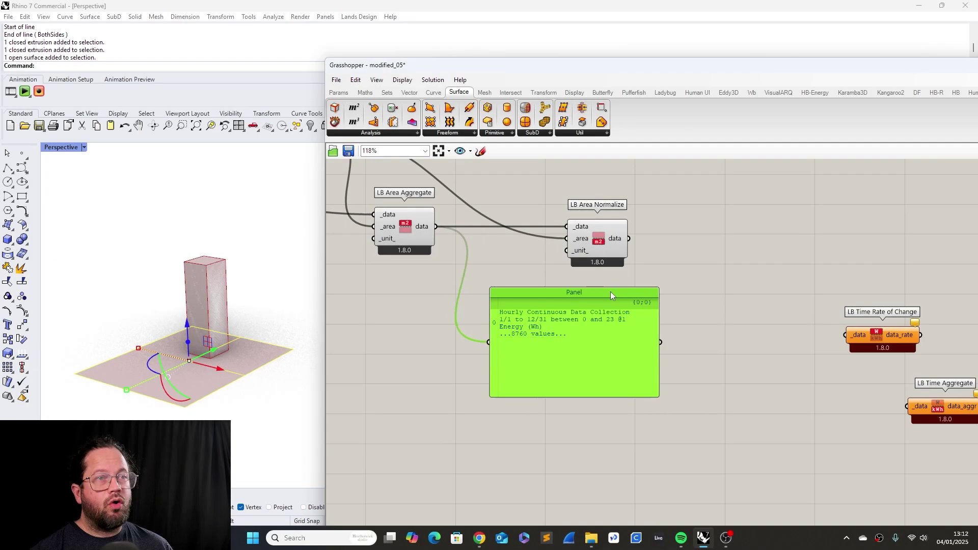
- Feed LB Time Rate of Change from the LB Area Aggregate data output and show its data_rate in the panel
drag(610, 292, 623, 290)
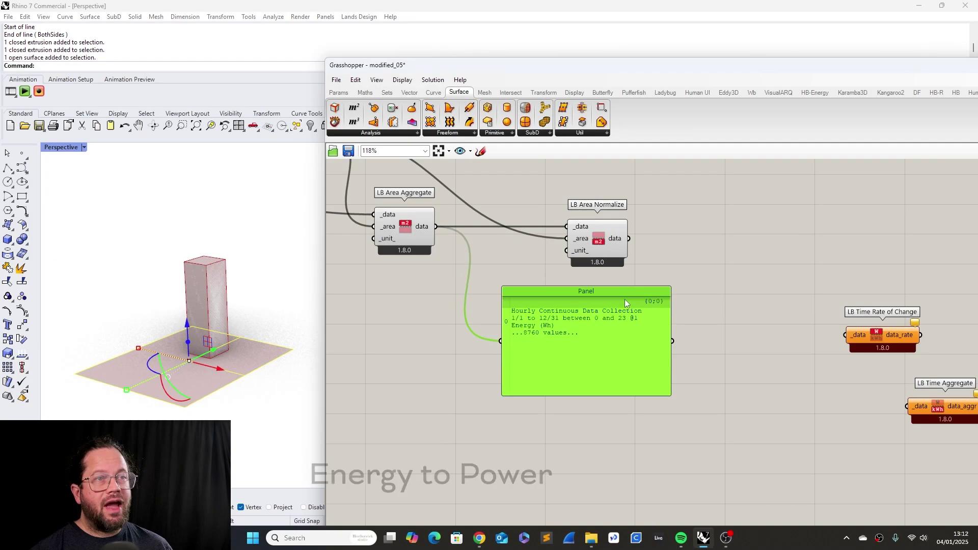
drag(907, 335, 778, 340)
drag(436, 226, 716, 340)
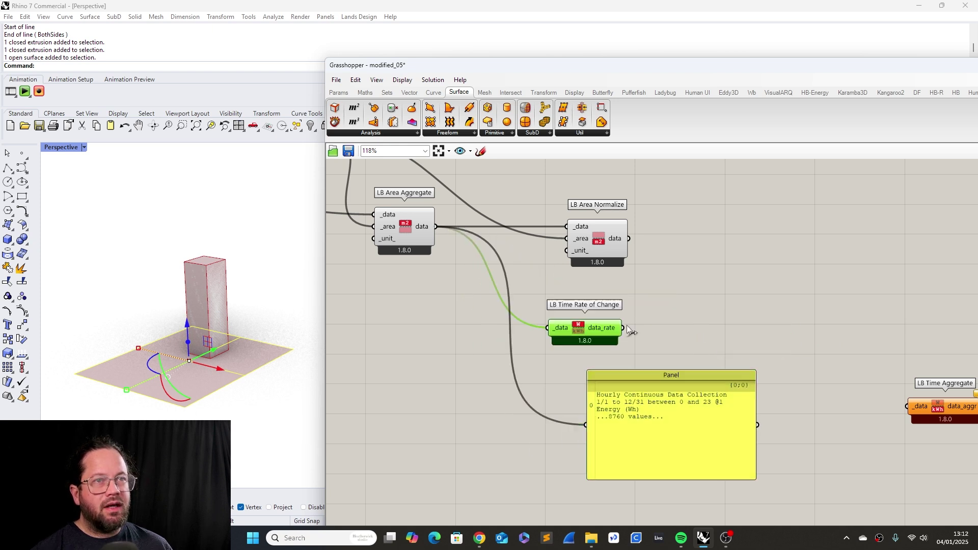
drag(625, 328, 586, 428)
drag(690, 431, 741, 390)
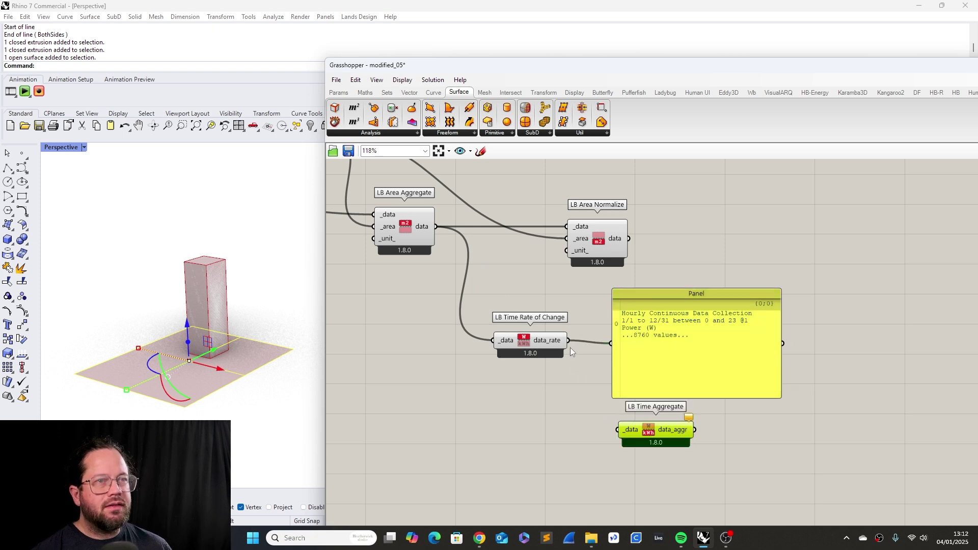
- Connect the data_rate output of LB Time Rate of Change to the _data input of LB Time Aggregate
drag(569, 340, 561, 438)
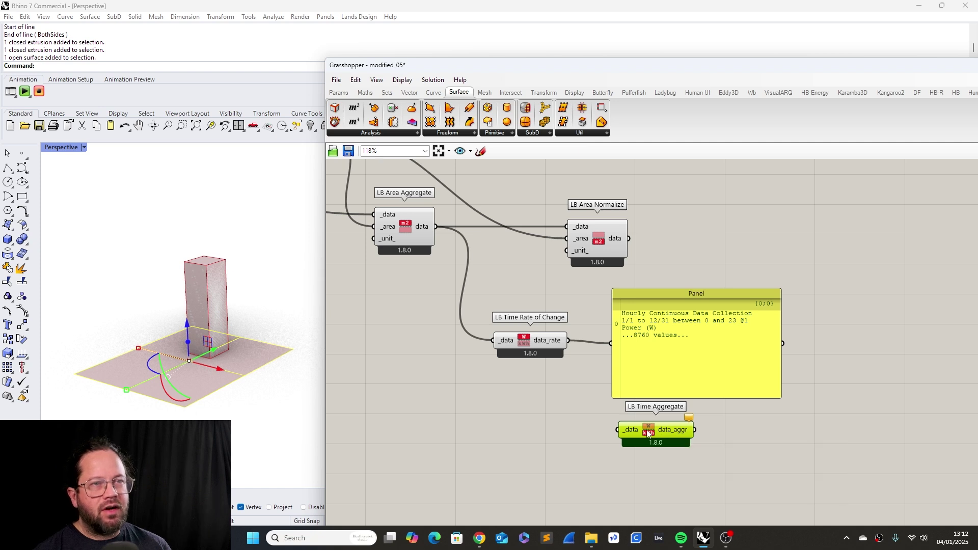
mouse_move(648, 432)
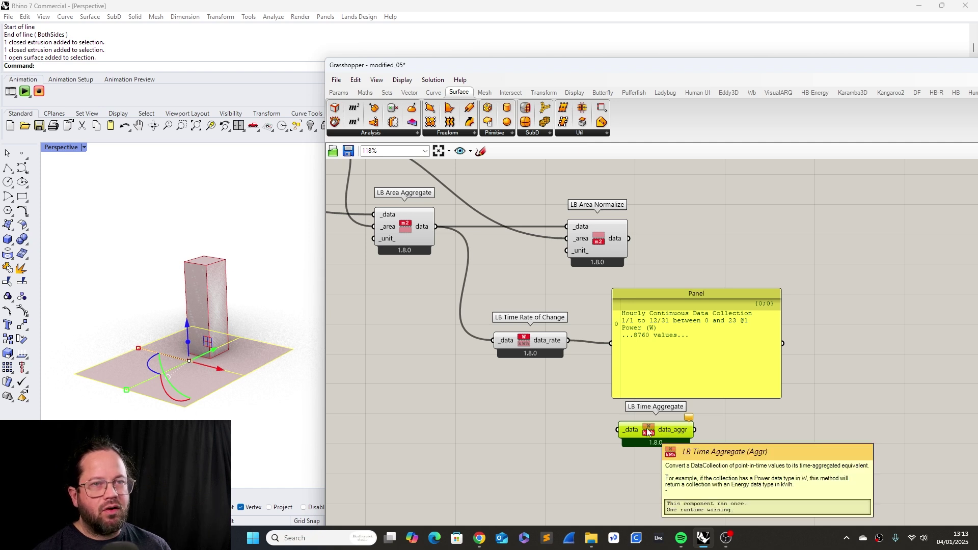
drag(567, 340, 618, 429)
drag(647, 430, 633, 429)
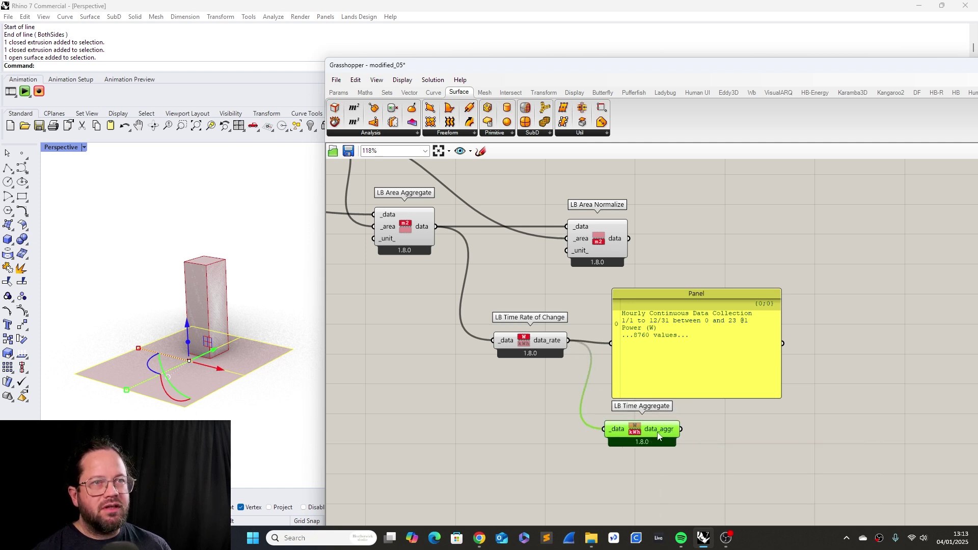
- Duplicate the power panel and show the data_aggr output of LB Time Aggregate in the copy
click(702, 372)
alt+drag(701, 375, 826, 468)
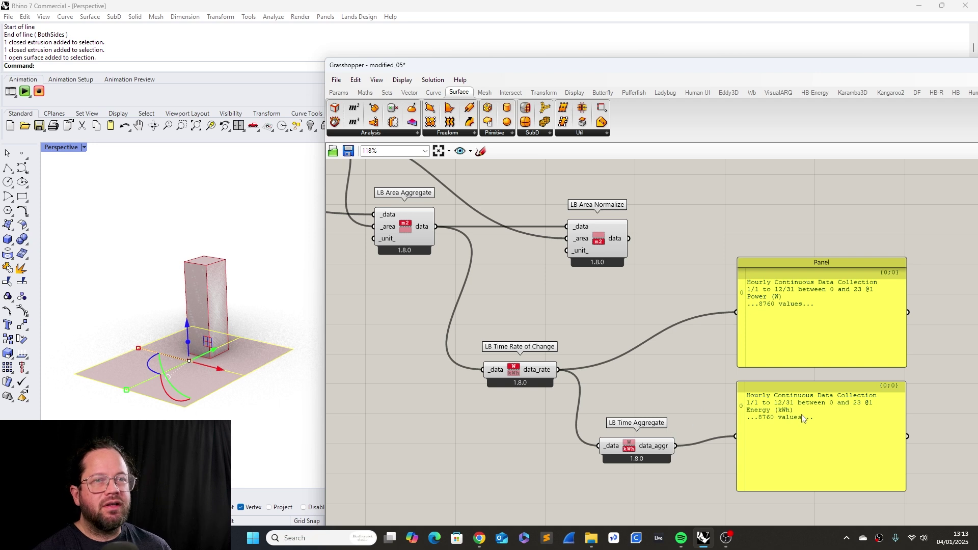
click(826, 416)
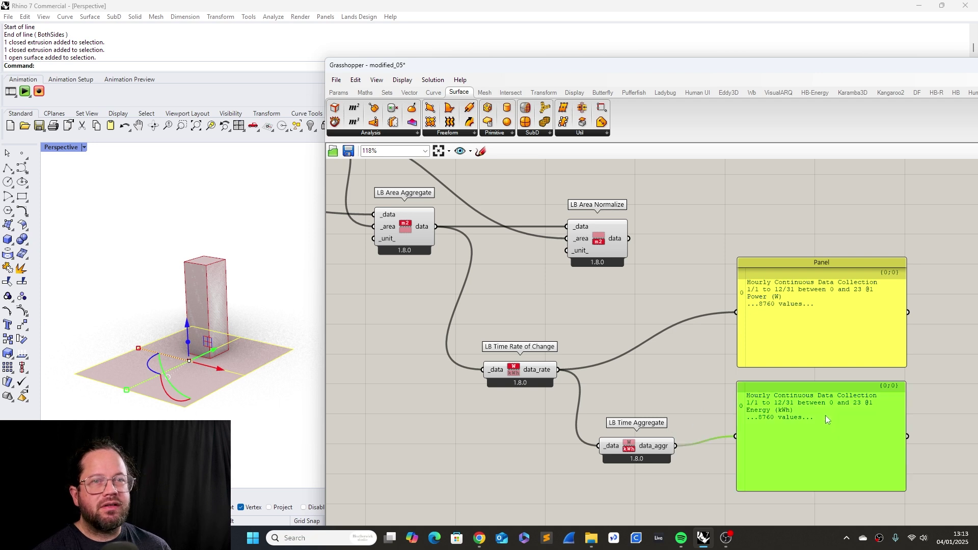
click(646, 415)
mouse_move(631, 446)
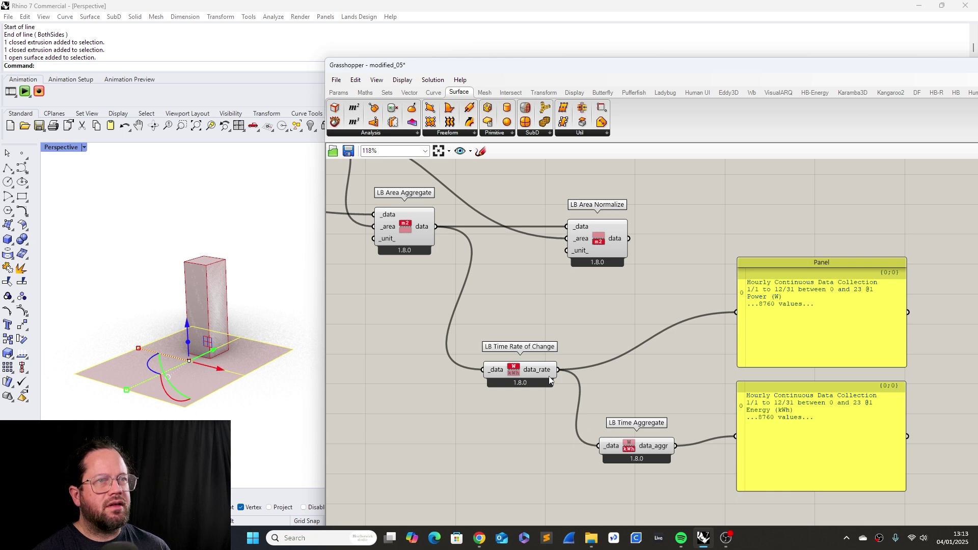
- Feed LB Time Rate of Change from LB Area Normalize instead, and show the normalized data in an additional panel
drag(598, 239, 478, 375)
mouse_move(569, 232)
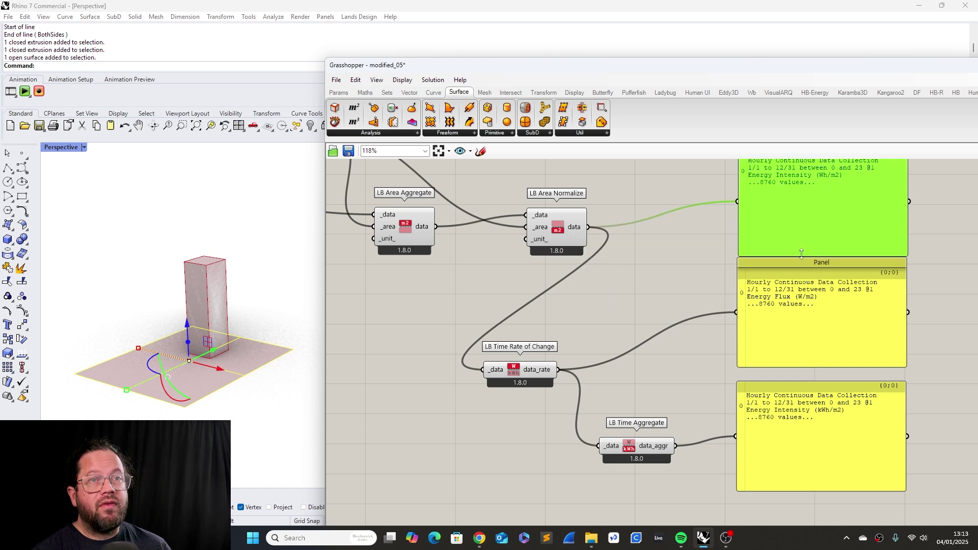
drag(803, 282, 804, 287)
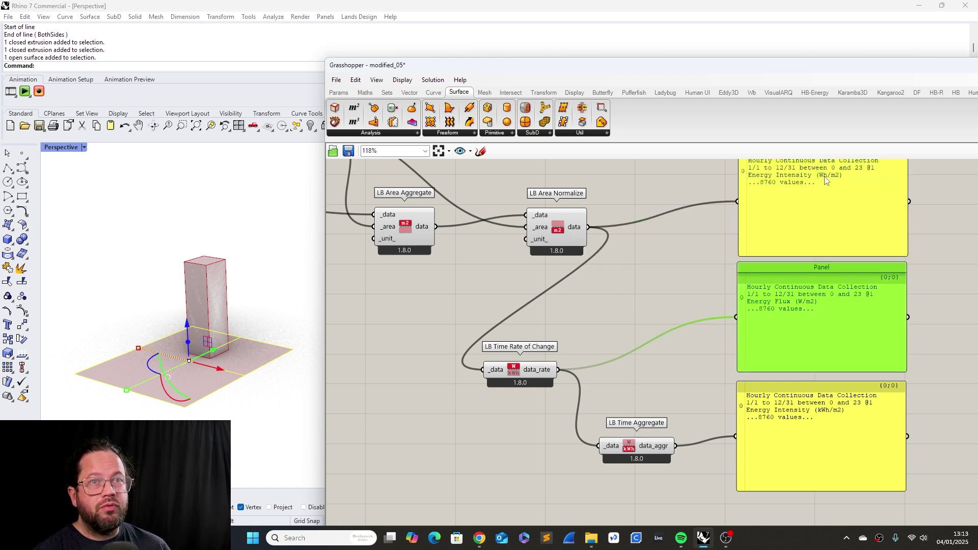
- Tidy the layout of LB Time Rate of Change, its panel and LB Time Aggregate below LB Area Normalize
drag(530, 371, 574, 328)
drag(812, 270, 811, 273)
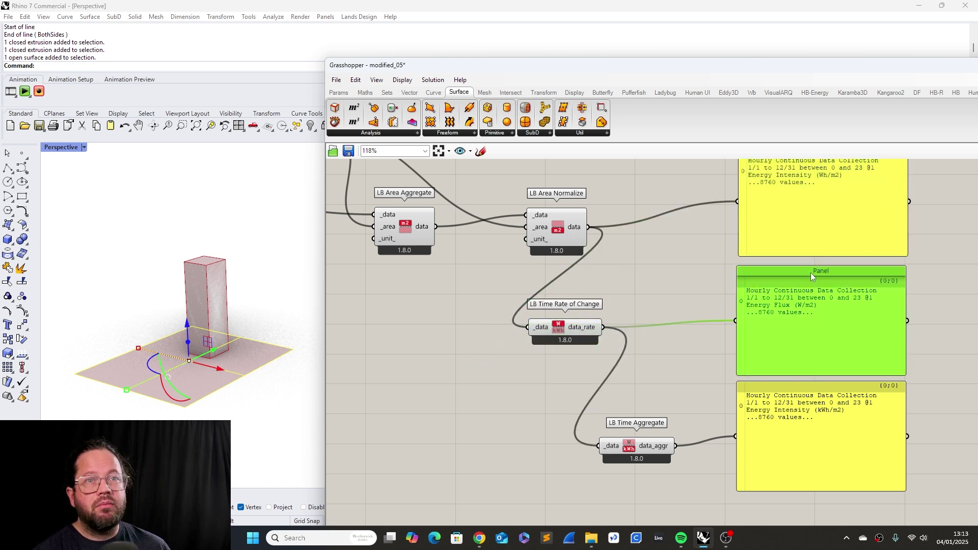
mouse_move(645, 445)
mouse_down()
mouse_move(636, 443)
mouse_move(655, 439)
mouse_up()
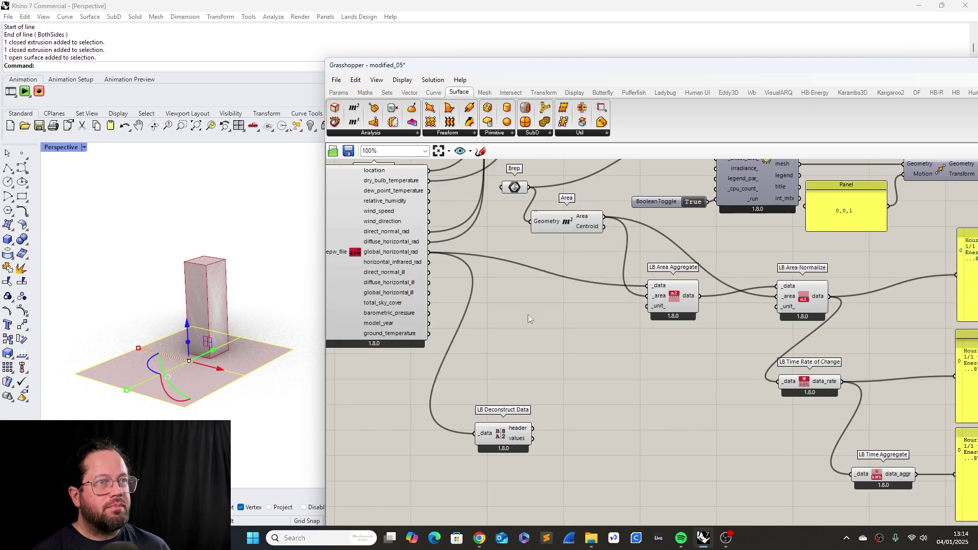
- Show the global_horizontal_rad output of LB Import EPW in another panel beside LB Deconstruct Data
scroll(610, 363, down, 3)
scroll(898, 335, up, 3)
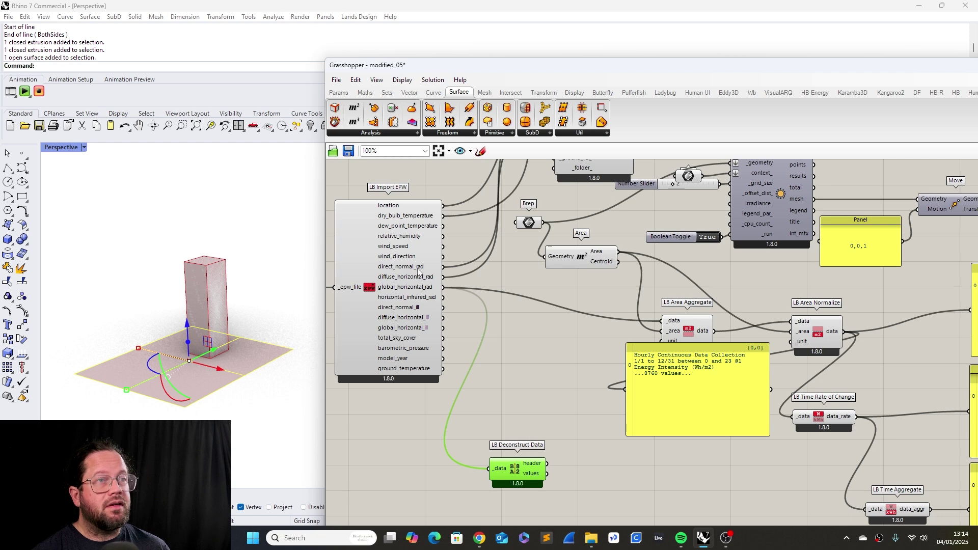
drag(459, 295, 622, 392)
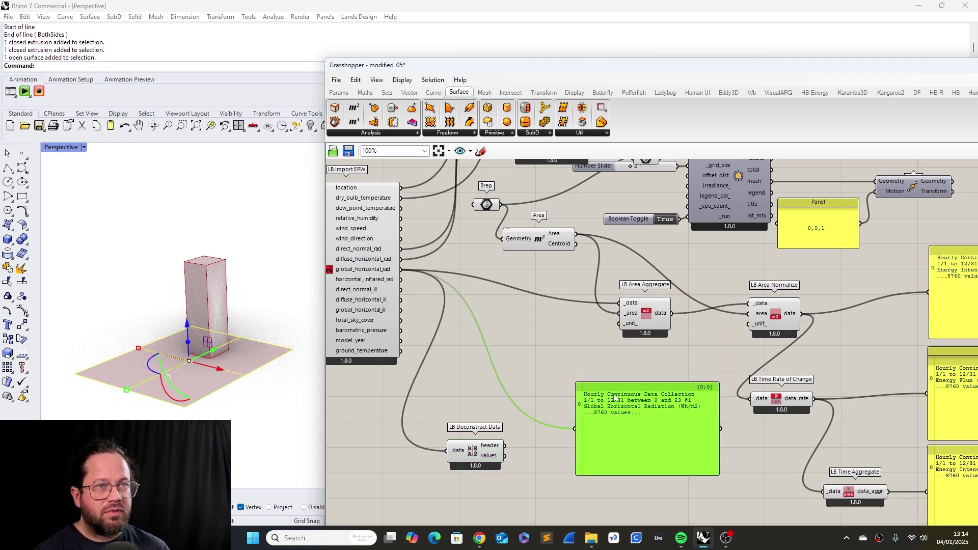
scroll(615, 398, down, 4)
scroll(782, 423, up, 2)
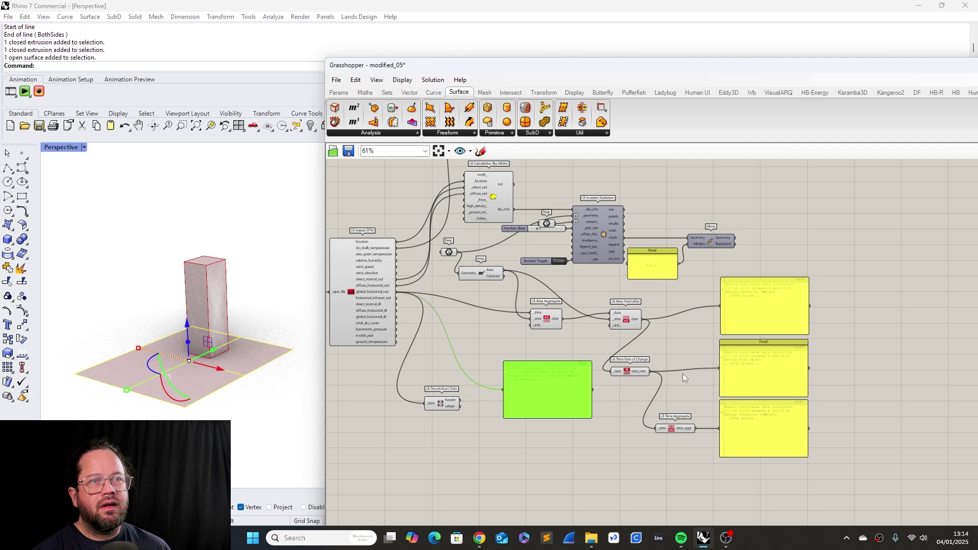
- Show the values output of the LB Deconstruct Data component fed by LB Import EPW in the panel beside it
click(572, 453)
double_click(572, 452)
click(442, 405)
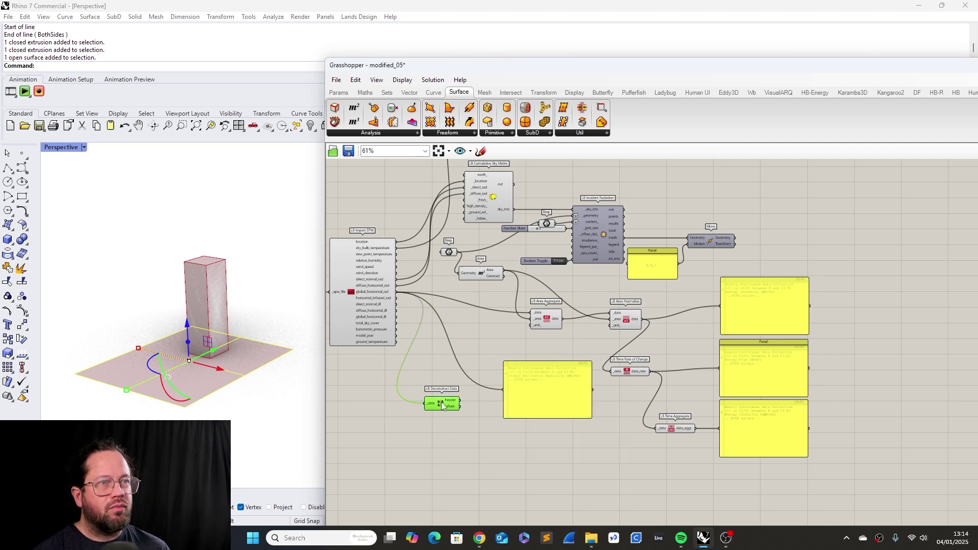
scroll(441, 404, up, 2)
drag(469, 406, 528, 383)
- Deconstruct the data_aggr output of LB Time Aggregate with another LB Deconstruct Data and list its values in the panel
right_drag(442, 420, 448, 396)
scroll(448, 396, up, 1)
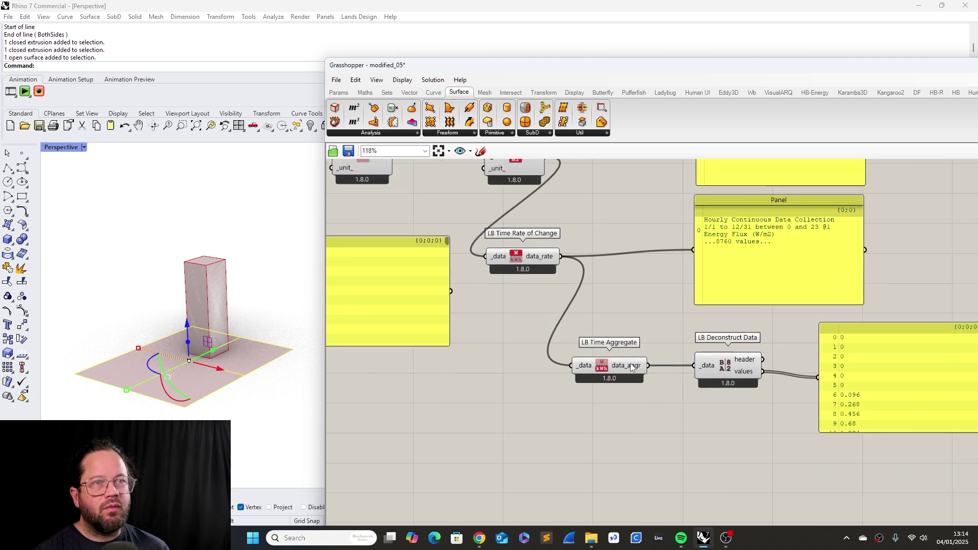
scroll(636, 368, down, 3)
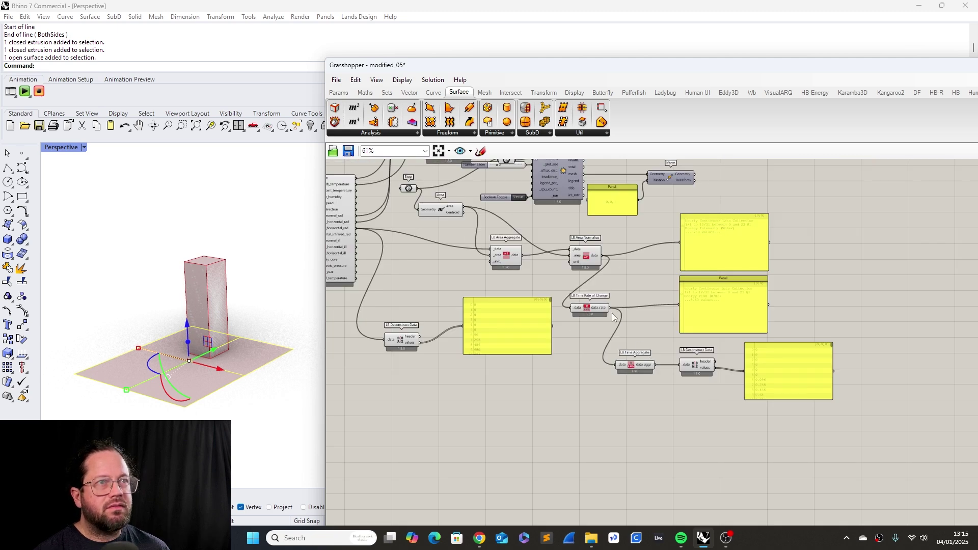
- Feed LB Time Rate of Change from LB Area Aggregate and list its data_rate values in a panel through another LB Deconstruct Data
scroll(569, 276, up, 3)
drag(468, 235, 563, 336)
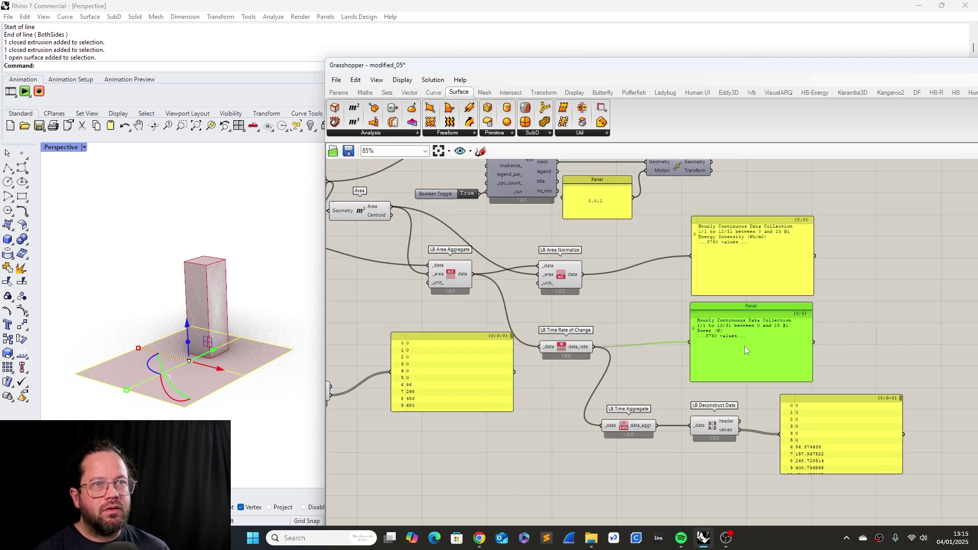
drag(744, 346, 786, 348)
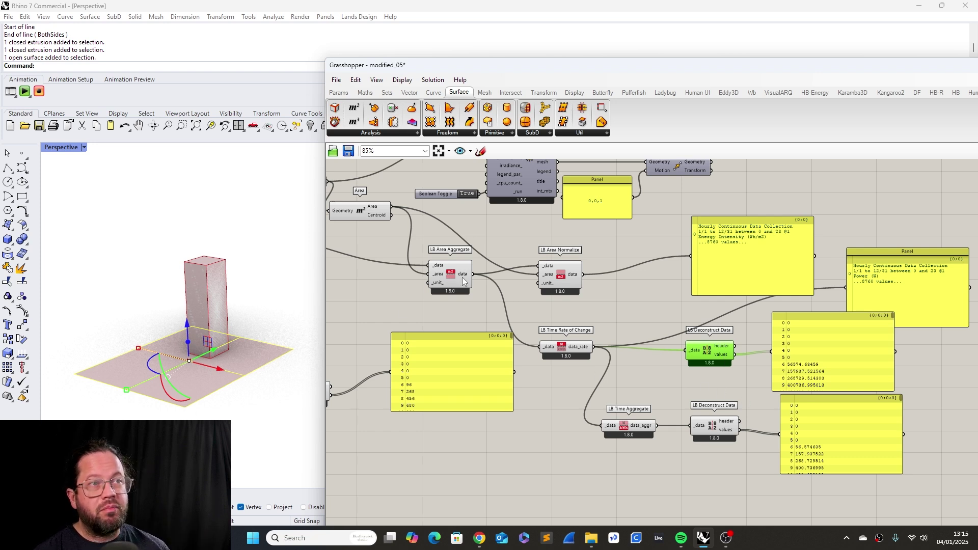
mouse_move(441, 275)
mouse_down()
mouse_move(443, 267)
mouse_move(433, 270)
mouse_move(444, 267)
mouse_up()
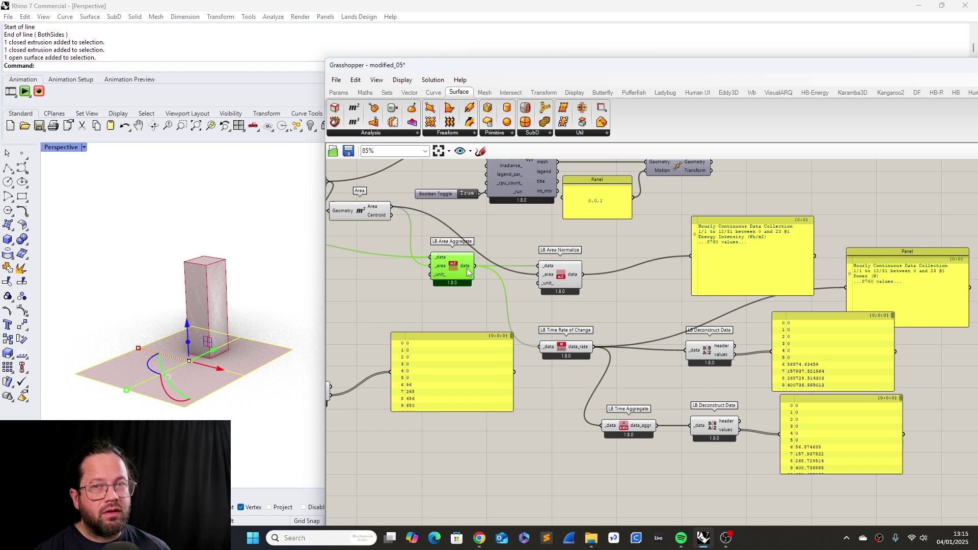
mouse_move(644, 429)
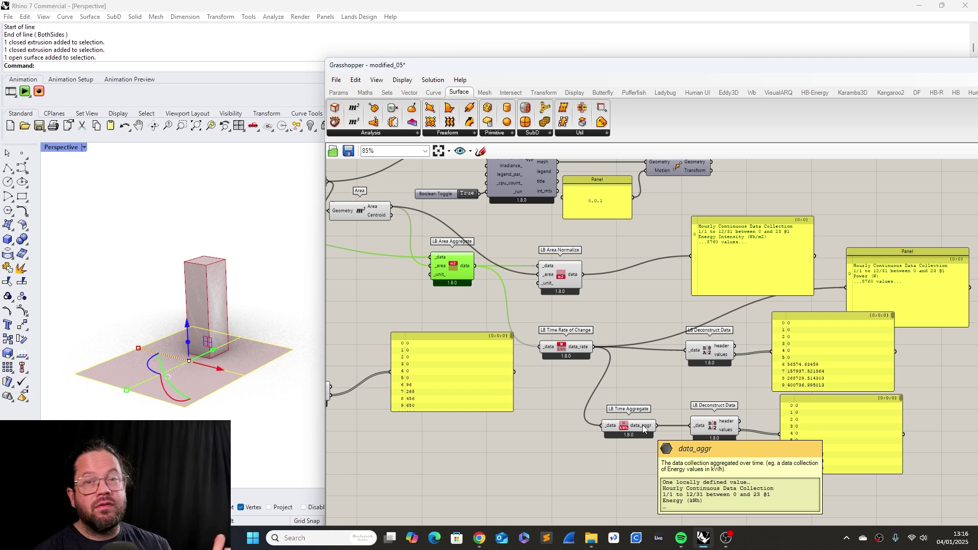
- Reconnect the input of LB Time Rate of Change to the data output of LB Area Normalize
mouse_move(584, 275)
mouse_down()
mouse_move(547, 346)
mouse_move(580, 320)
mouse_move(569, 265)
mouse_move(572, 276)
mouse_up()
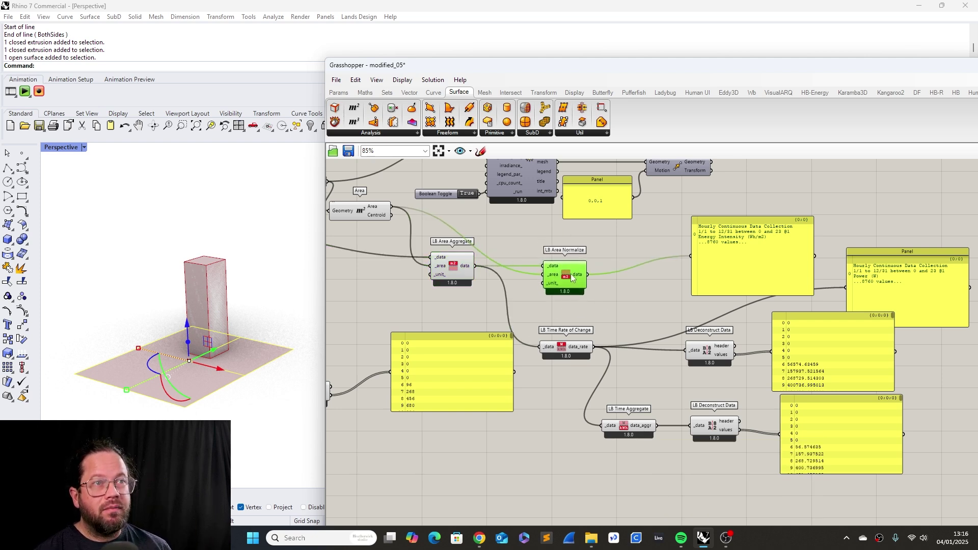
drag(594, 312, 565, 347)
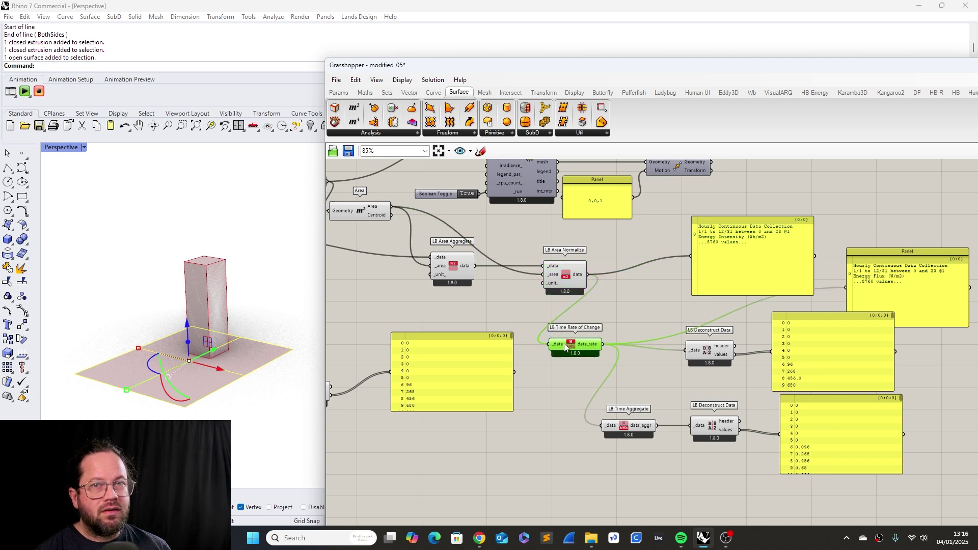
scroll(540, 377, down, 3)
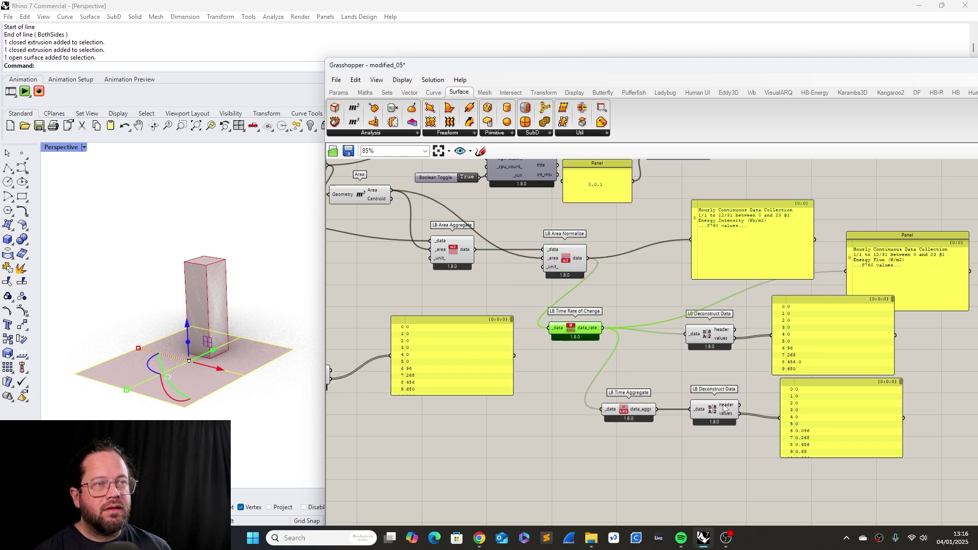
scroll(533, 426, up, 3)
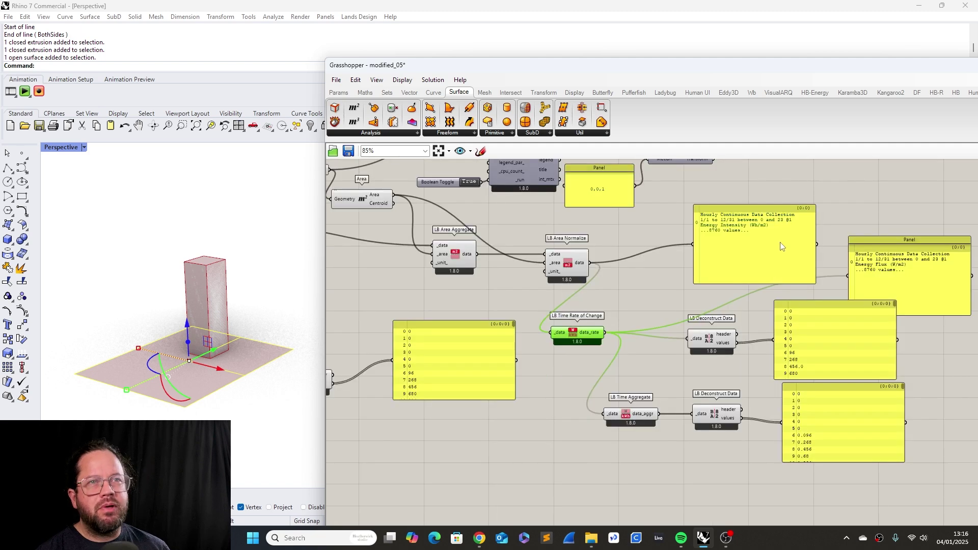
- Arrange the two data collection panels and the two value panels in one column beside the conversion components
drag(772, 222, 913, 190)
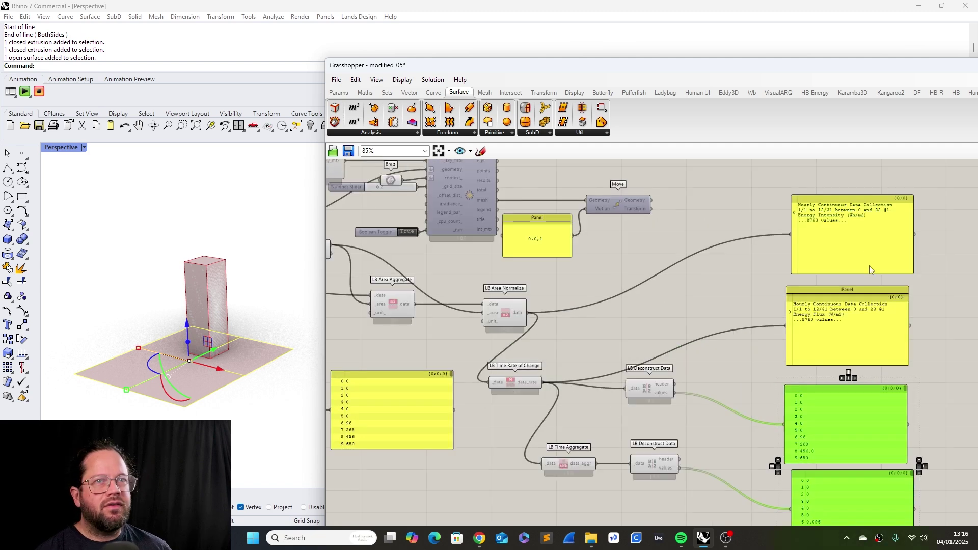
click(870, 266)
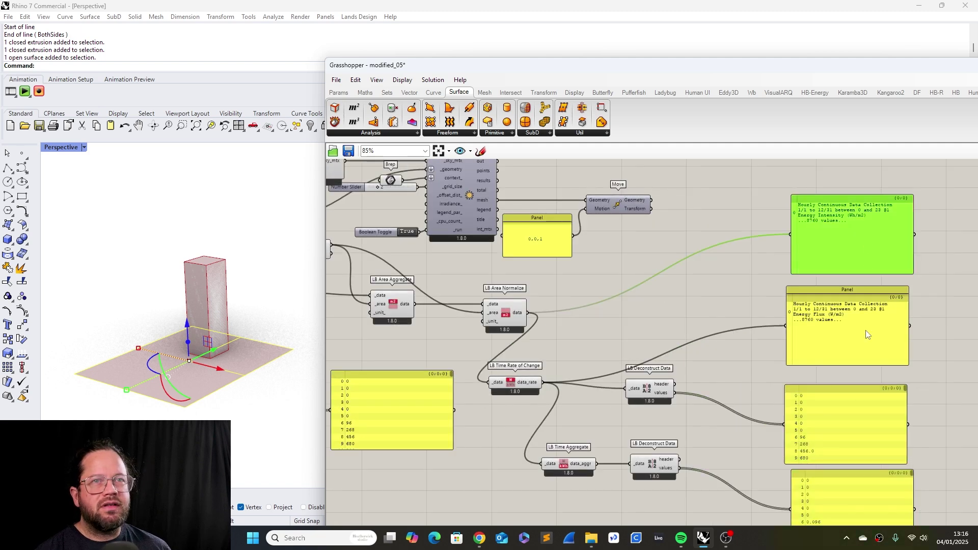
shift+click(866, 332)
shift+click(857, 415)
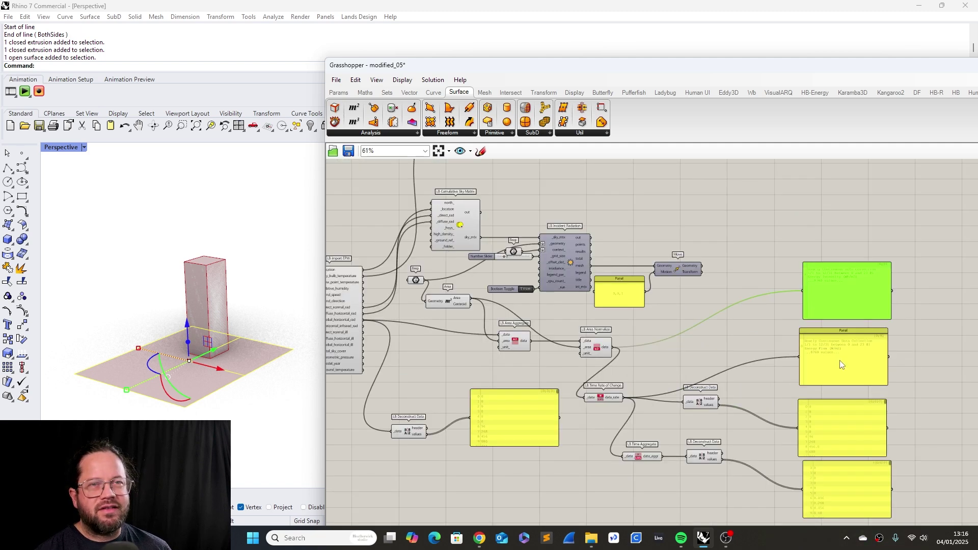
drag(841, 362, 839, 372)
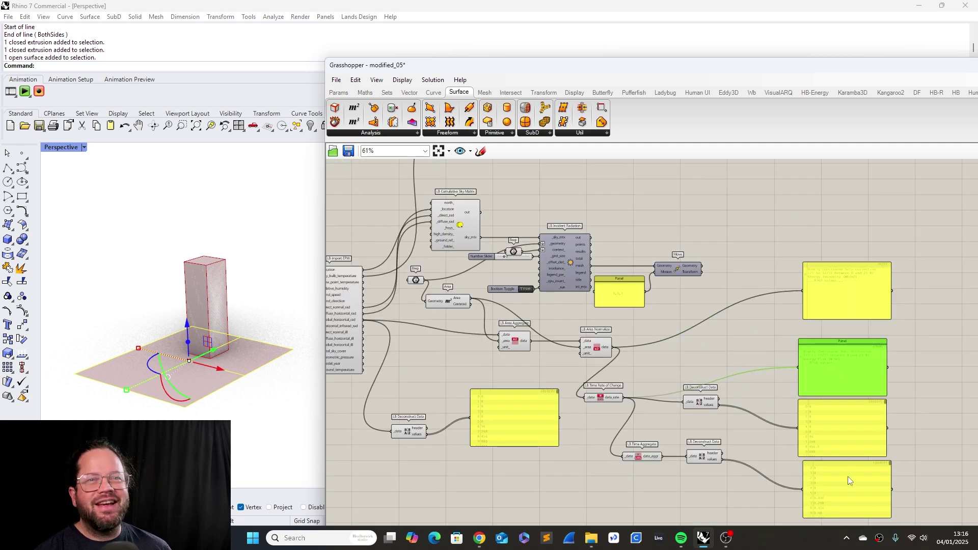
drag(848, 476, 843, 475)
drag(853, 308, 848, 323)
click(871, 337)
- Examine the units and values in the column of result panels and compare them with the EPW radiation values
scroll(854, 352, up, 5)
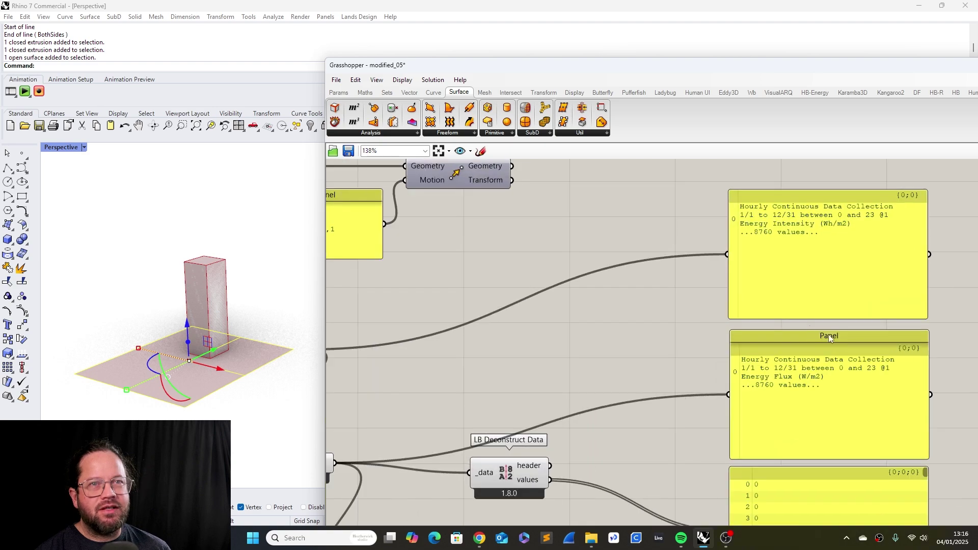
scroll(829, 334, down, 8)
scroll(693, 380, up, 5)
scroll(684, 387, down, 3)
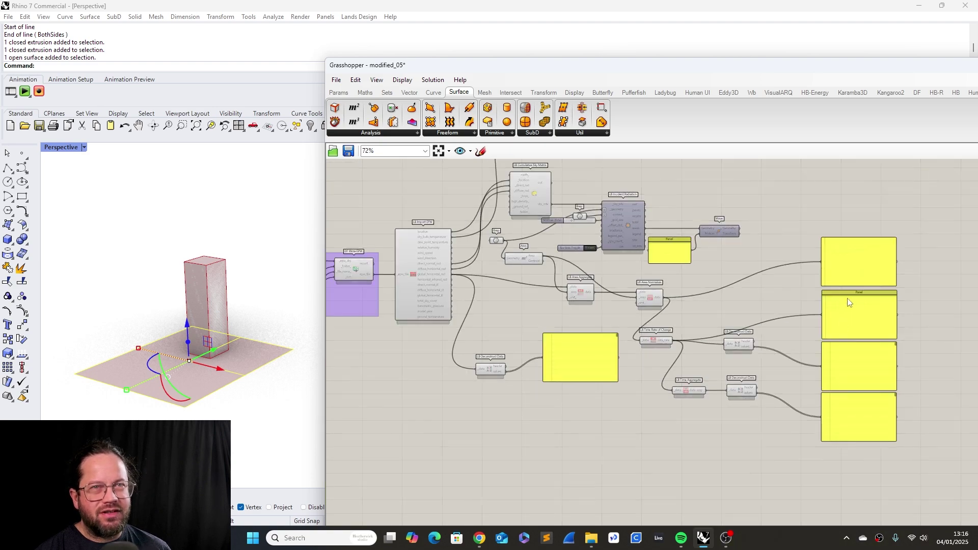
scroll(844, 319, up, 4)
scroll(843, 320, down, 1)
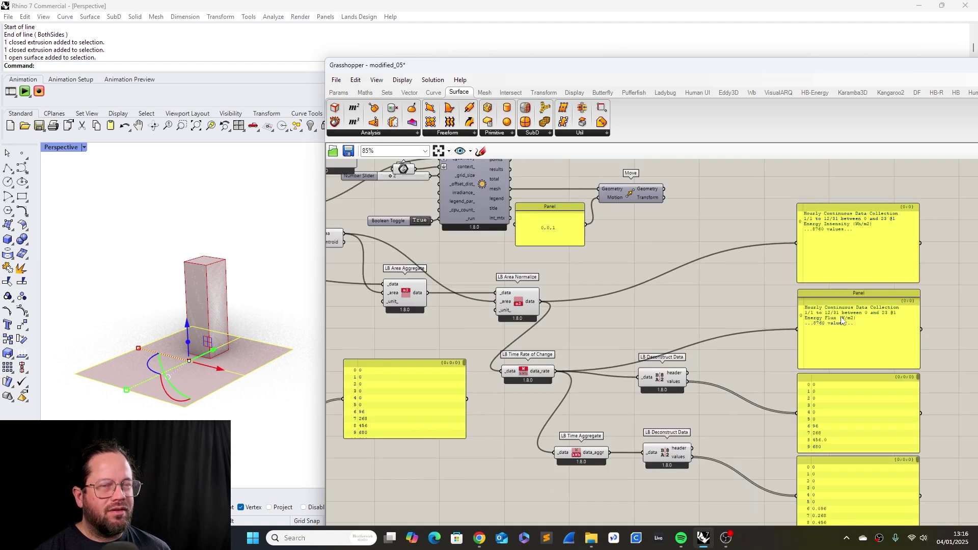
scroll(721, 343, down, 3)
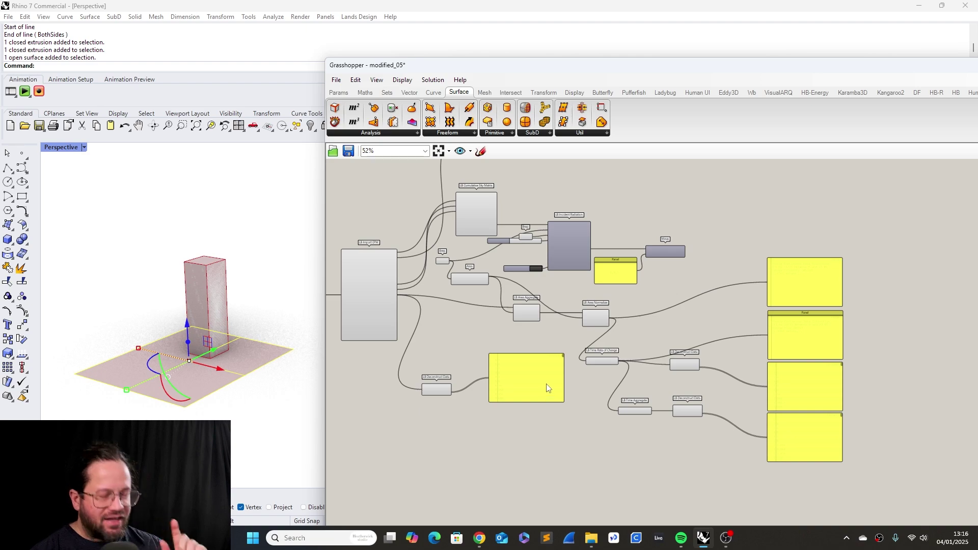